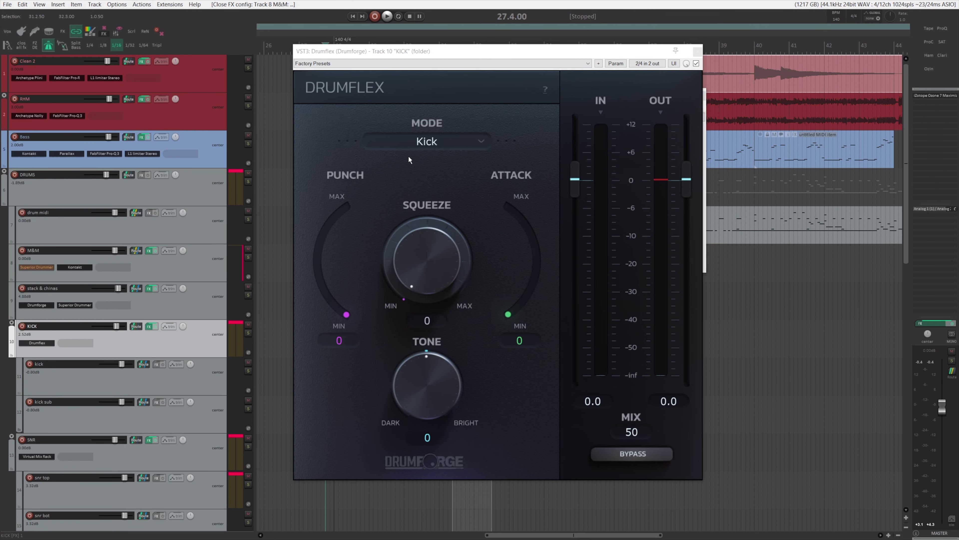
Look through Drumflex's window-size options and drum mode list, keeping Kick mode
{"action": "left_click", "coordinate": [351, 88]}
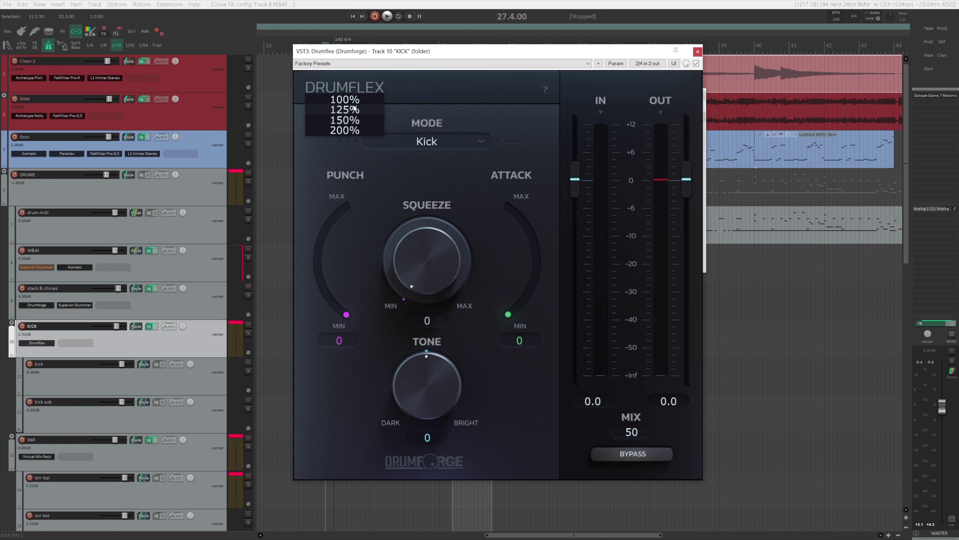
{"action": "left_click", "coordinate": [428, 89]}
{"action": "left_click", "coordinate": [441, 138]}
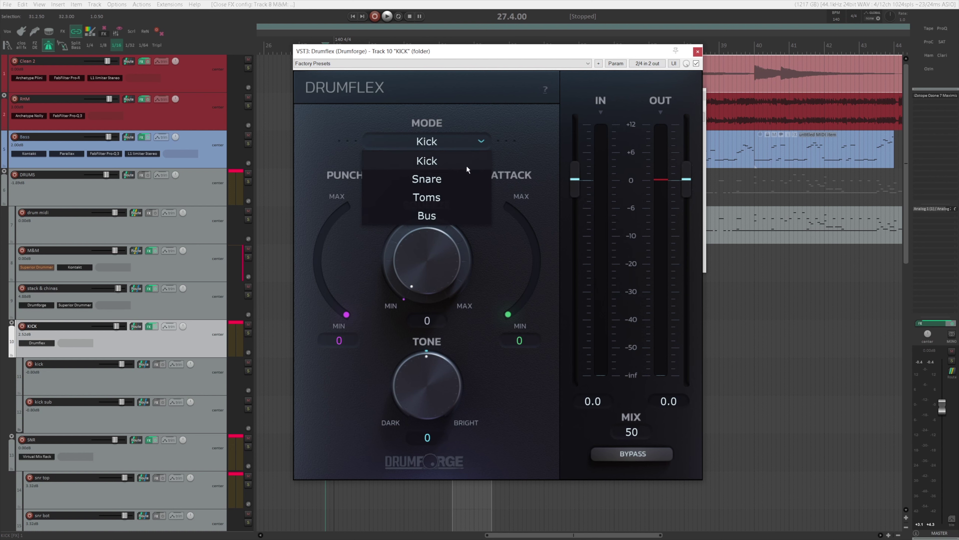
{"action": "left_click", "coordinate": [477, 144]}
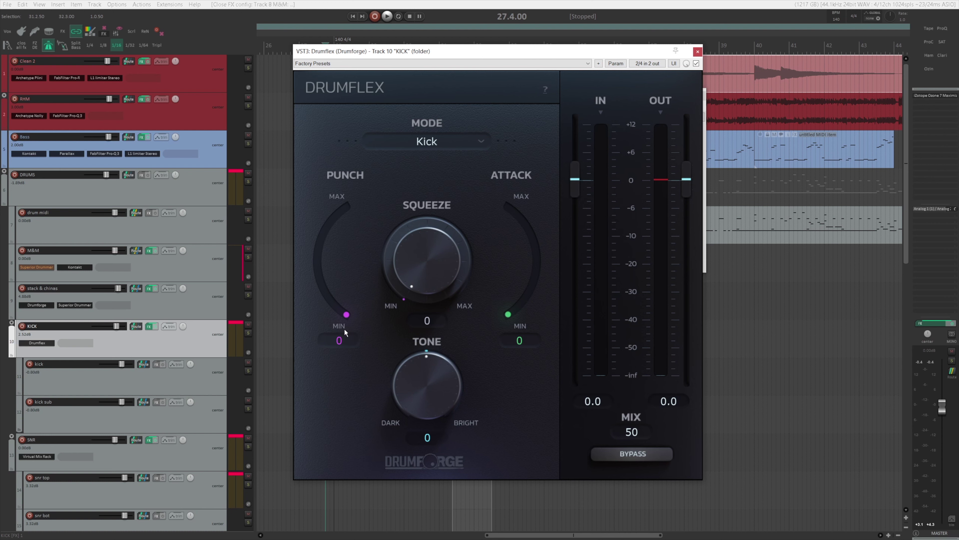
Try Punch, Squeeze, Attack, Tone, Out (about -8 dB) and Mix, resetting Tone to 0 and Mix to 50
{"action": "left_click_drag", "start_coordinate": [344, 331], "coordinate": [444, 268]}
{"action": "left_click_drag", "start_coordinate": [510, 316], "coordinate": [534, 322]}
{"action": "mouse_move", "coordinate": [446, 390]}
{"action": "left_mouse_down"}
{"action": "mouse_move", "coordinate": [445, 405]}
{"action": "mouse_move", "coordinate": [448, 395]}
{"action": "left_mouse_up"}
{"action": "double_click", "coordinate": [442, 394]}
{"action": "mouse_move", "coordinate": [660, 181]}
{"action": "left_mouse_down"}
{"action": "mouse_move", "coordinate": [659, 223]}
{"action": "mouse_move", "coordinate": [661, 192]}
{"action": "mouse_move", "coordinate": [664, 207]}
{"action": "mouse_move", "coordinate": [662, 200]}
{"action": "left_mouse_up"}
{"action": "left_click_drag", "start_coordinate": [632, 431], "coordinate": [628, 400]}
{"action": "double_click", "coordinate": [632, 432]}
{"action": "key", "text": "Escape"}
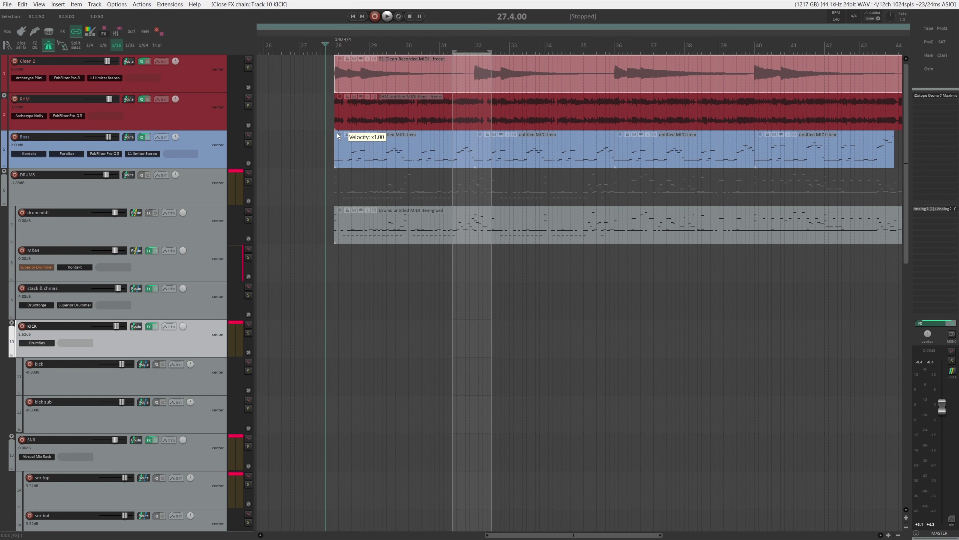
Select the Clean 2, Bass and DRUMS folder tracks in turn
{"action": "left_click", "coordinate": [209, 85]}
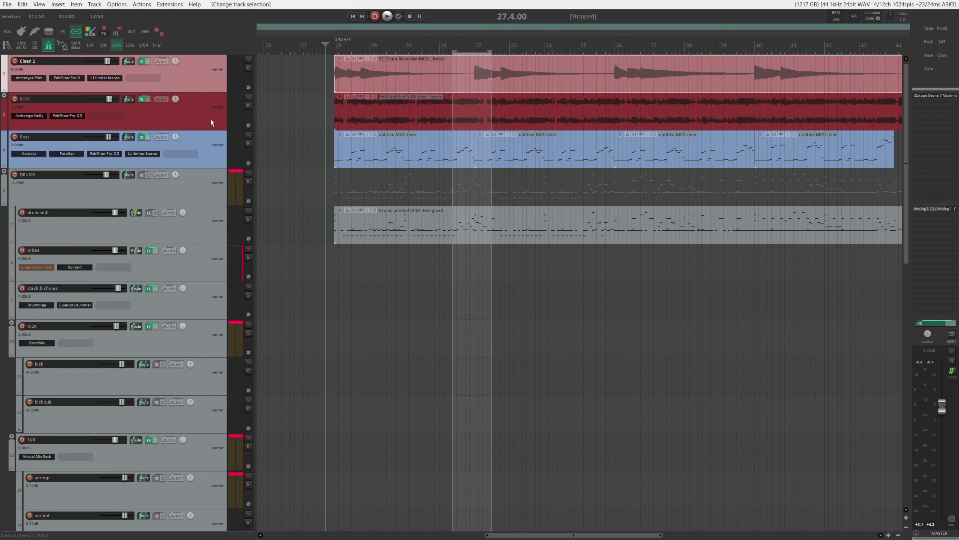
{"action": "left_click", "coordinate": [213, 153]}
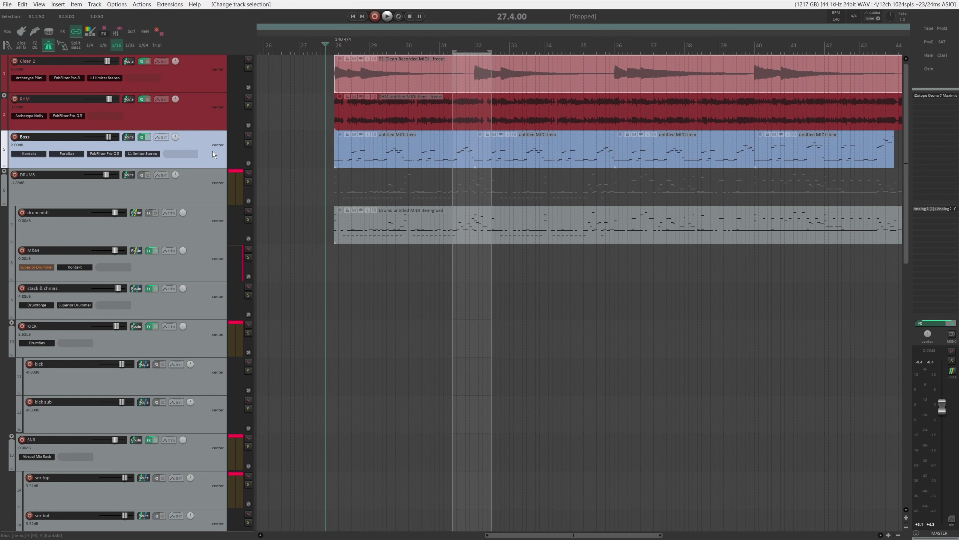
{"action": "left_click", "coordinate": [200, 192]}
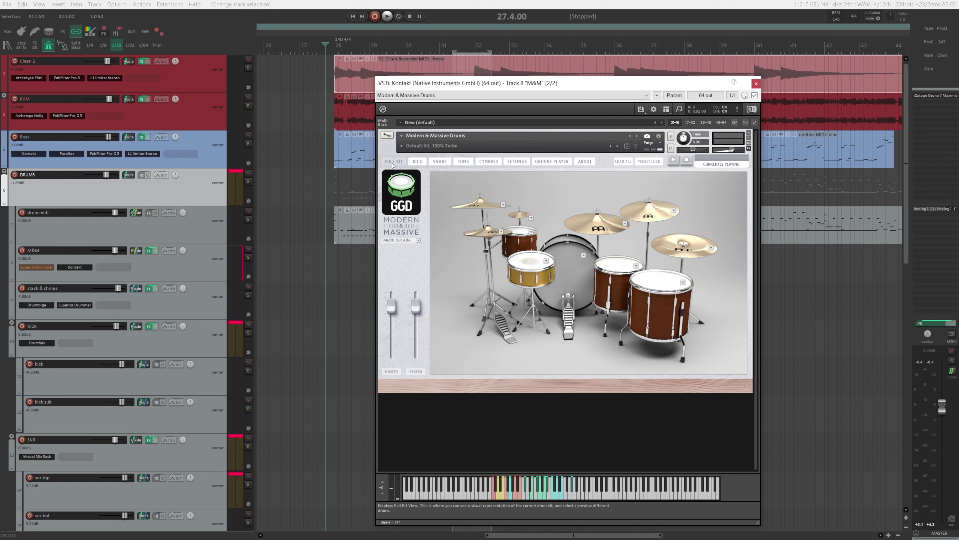
Browse Kontakt's Full Kit, Kick, Snare and Toms channel mixers, including the rack and floor toms
{"action": "left_click", "coordinate": [393, 161]}
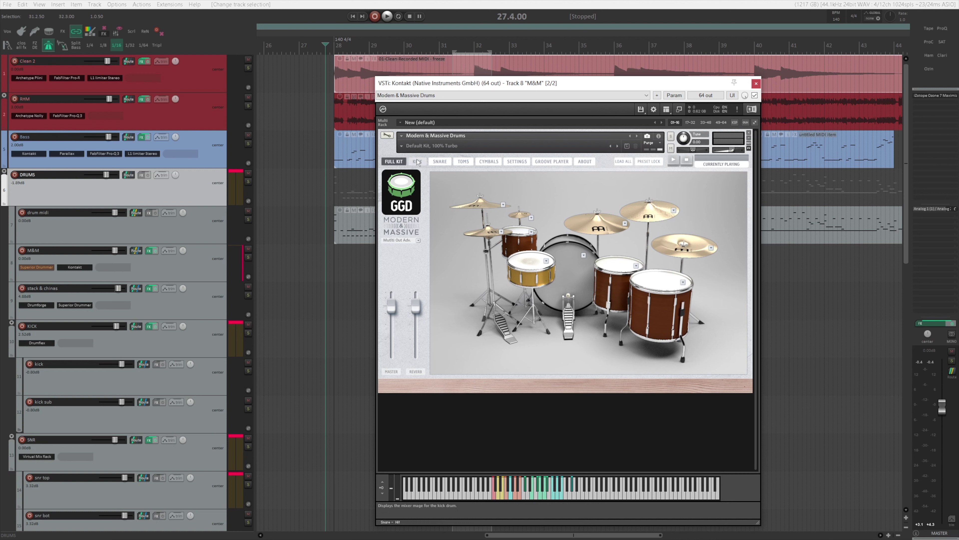
{"action": "left_click", "coordinate": [416, 161]}
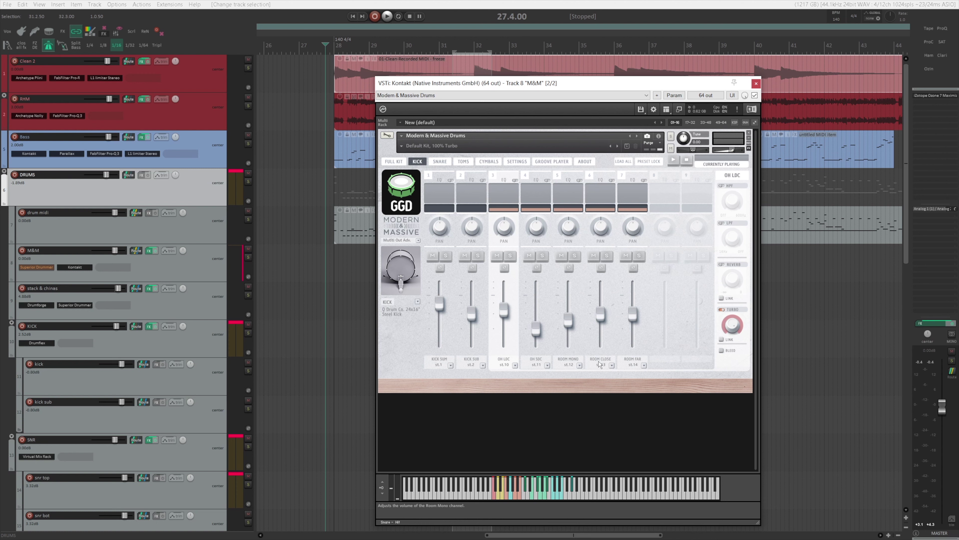
{"action": "left_click", "coordinate": [440, 162]}
{"action": "left_click", "coordinate": [463, 161]}
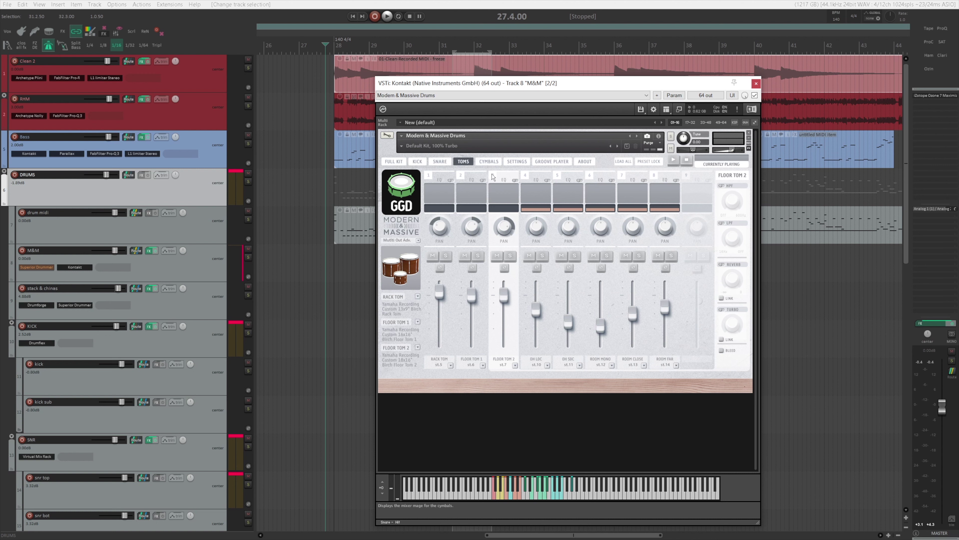
{"action": "left_click", "coordinate": [417, 161]}
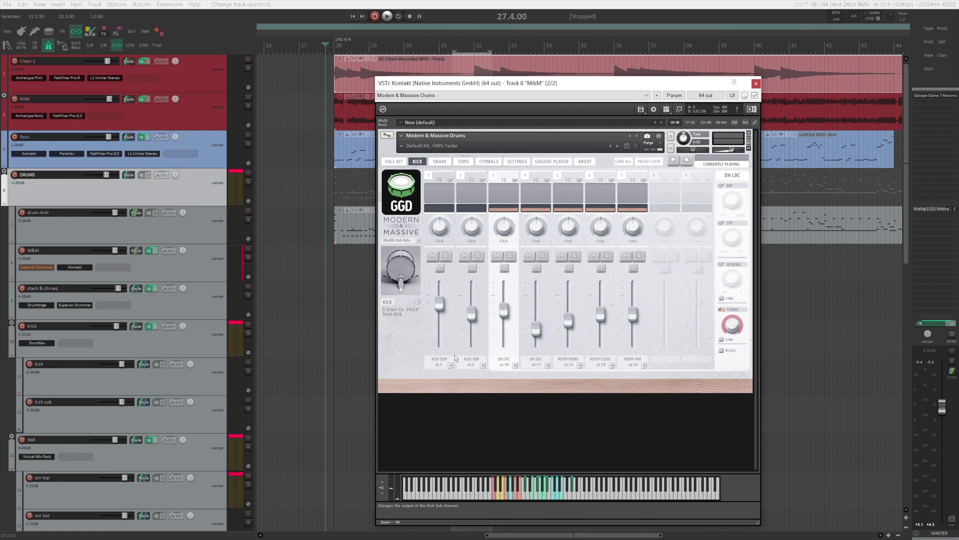
{"action": "left_click", "coordinate": [440, 161]}
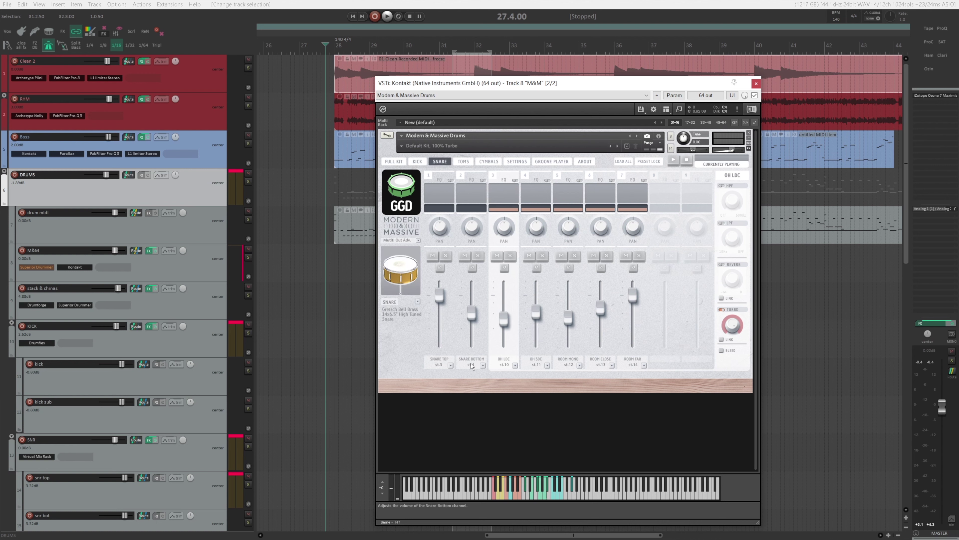
{"action": "left_click", "coordinate": [470, 162]}
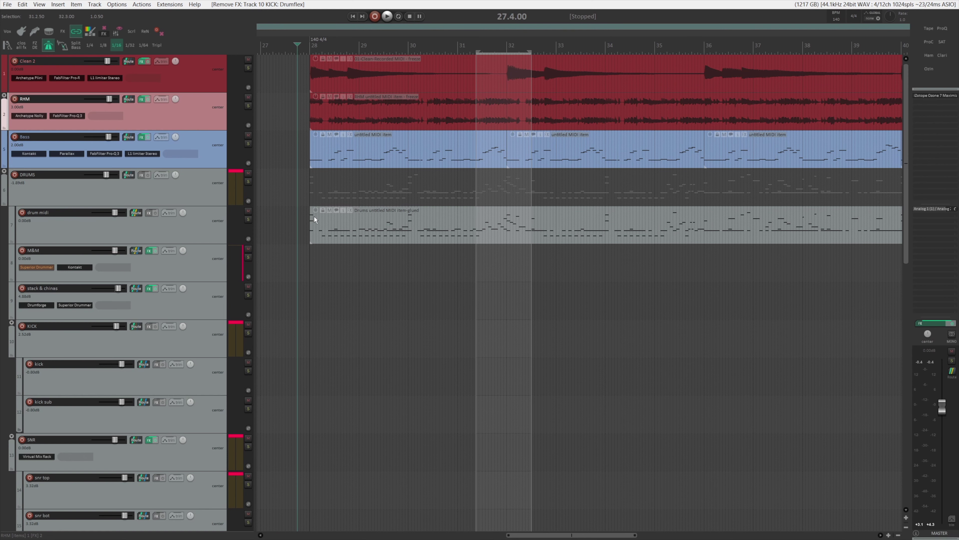
Toggle the docked mixer, play the drums without Drumflex for reference, then redock the mixer
{"action": "key", "text": "ctrl+m"}
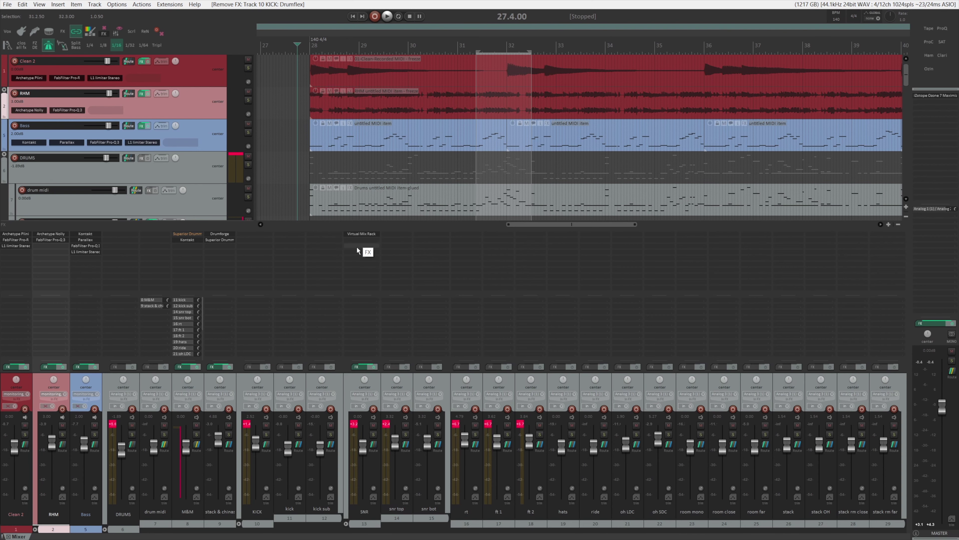
{"action": "key", "text": "ctrl+m"}
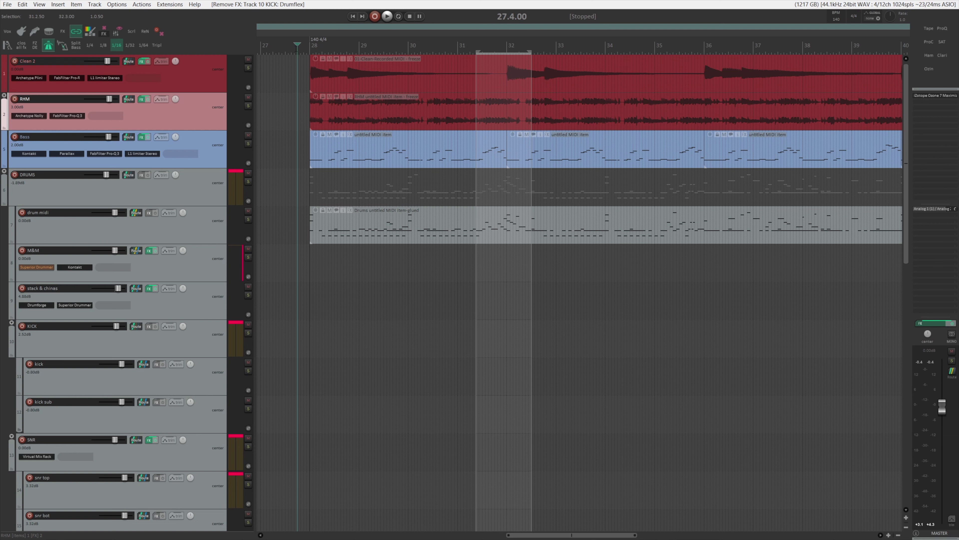
{"action": "key", "text": "space"}
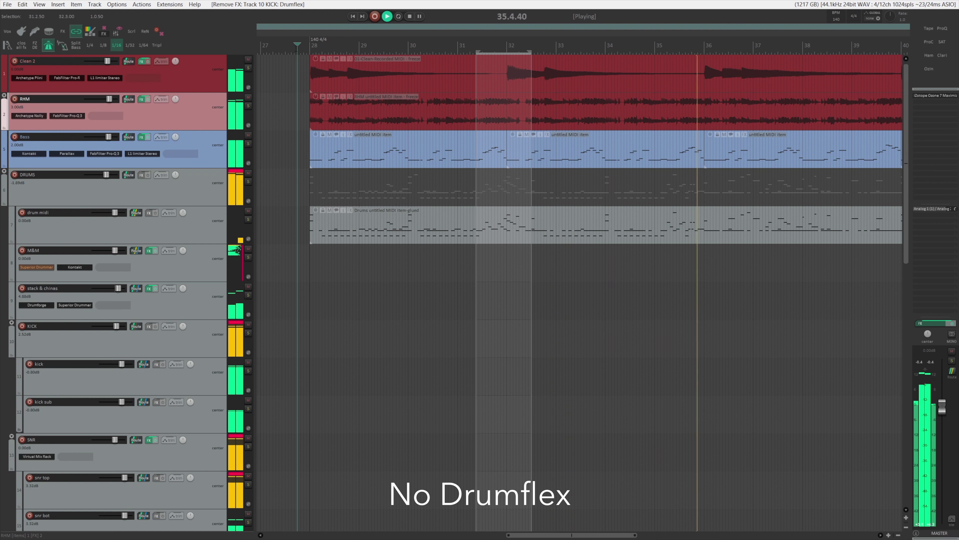
{"action": "key", "text": "space"}
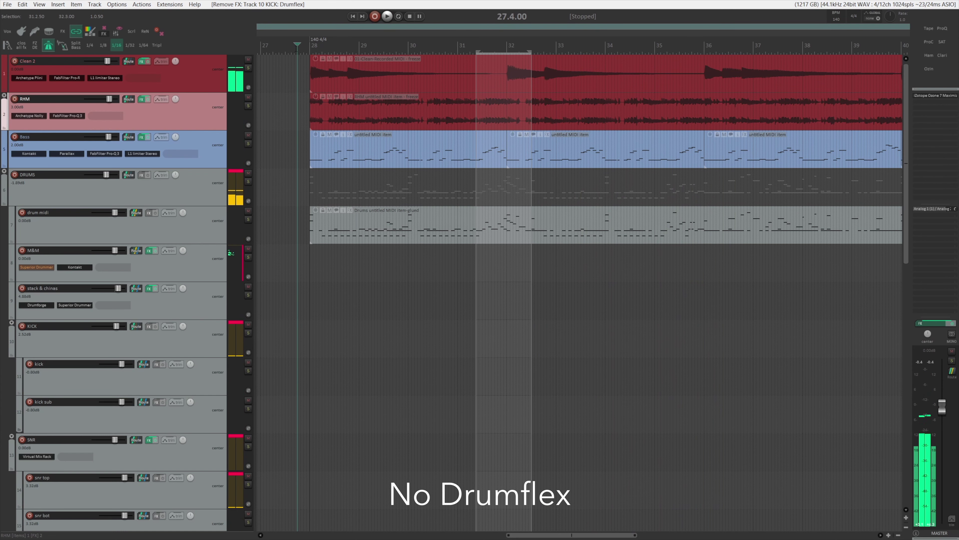
{"action": "key", "text": "ctrl+m"}
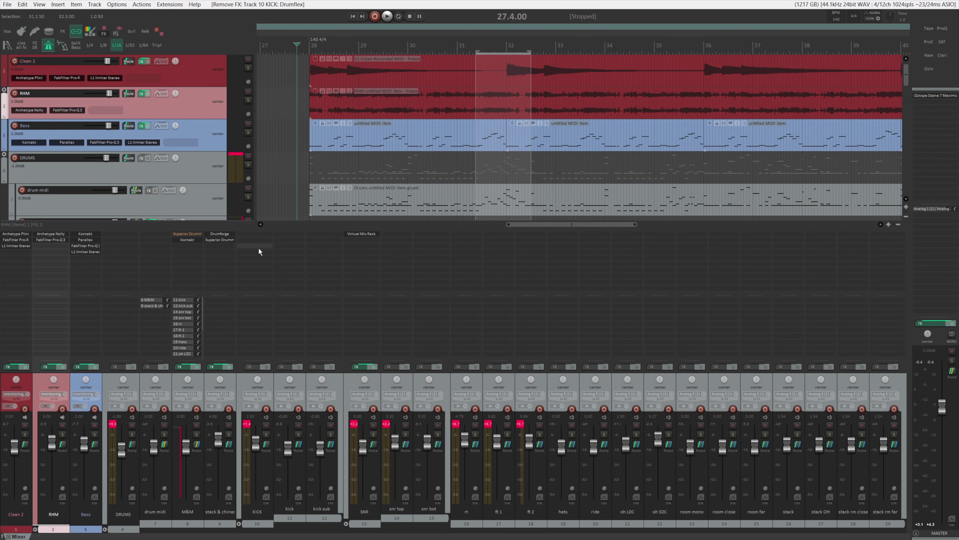
Add Drumflex to the KICK track's FX chain and solo KICK
{"action": "double_click", "coordinate": [258, 247]}
{"action": "key", "text": "Return"}
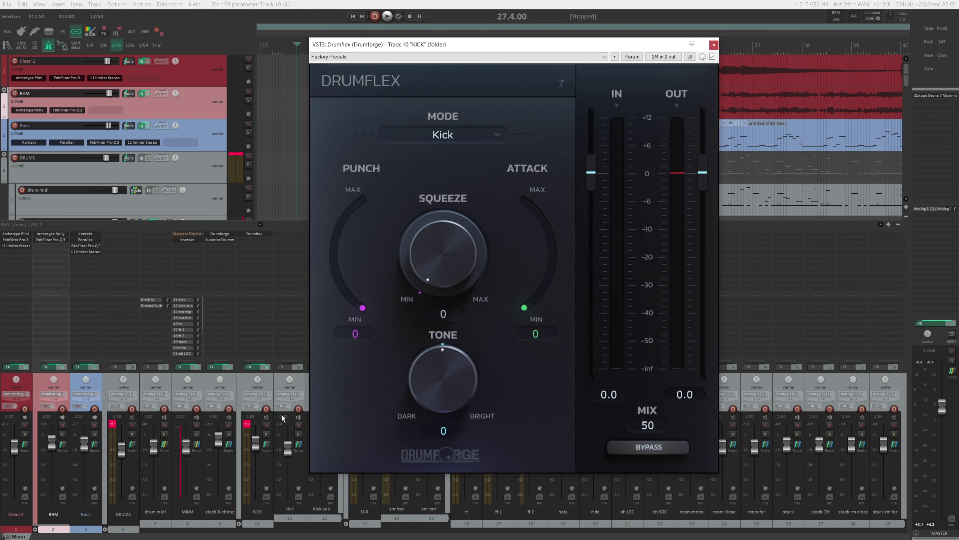
{"action": "left_click", "coordinate": [266, 434]}
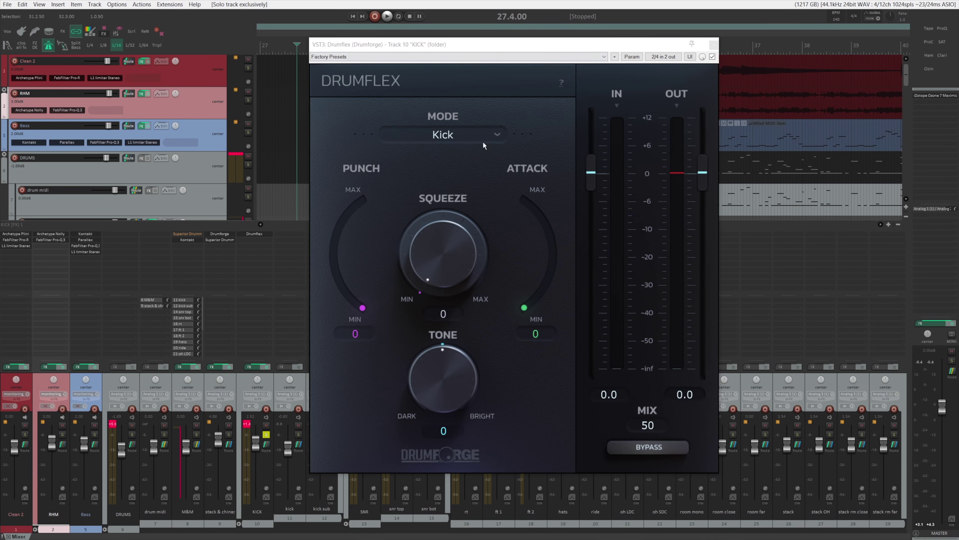
While playing the kick, raise Drumflex Mix to 100 and settle Squeeze around 70
{"action": "key", "text": "space"}
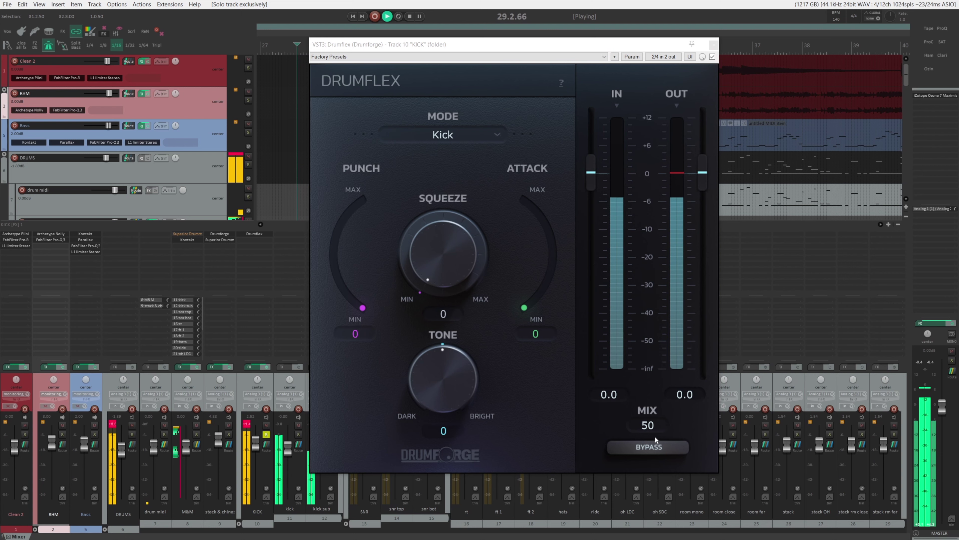
{"action": "left_click_drag", "start_coordinate": [647, 425], "coordinate": [510, 280]}
{"action": "left_click_drag", "start_coordinate": [444, 257], "coordinate": [456, 190]}
{"action": "key", "text": "space"}
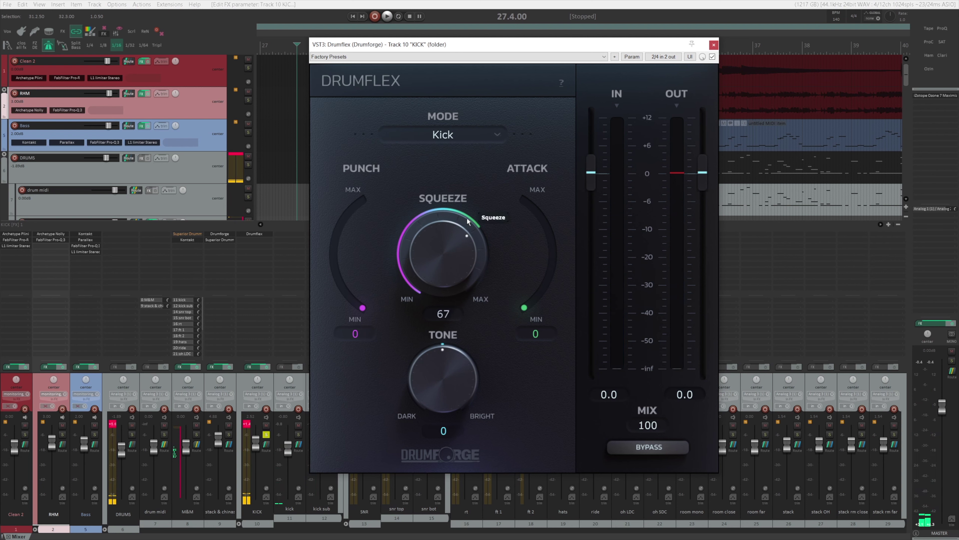
{"action": "mouse_move", "coordinate": [456, 260]}
{"action": "left_mouse_down"}
{"action": "mouse_move", "coordinate": [456, 248]}
{"action": "mouse_move", "coordinate": [462, 256]}
{"action": "left_mouse_up"}
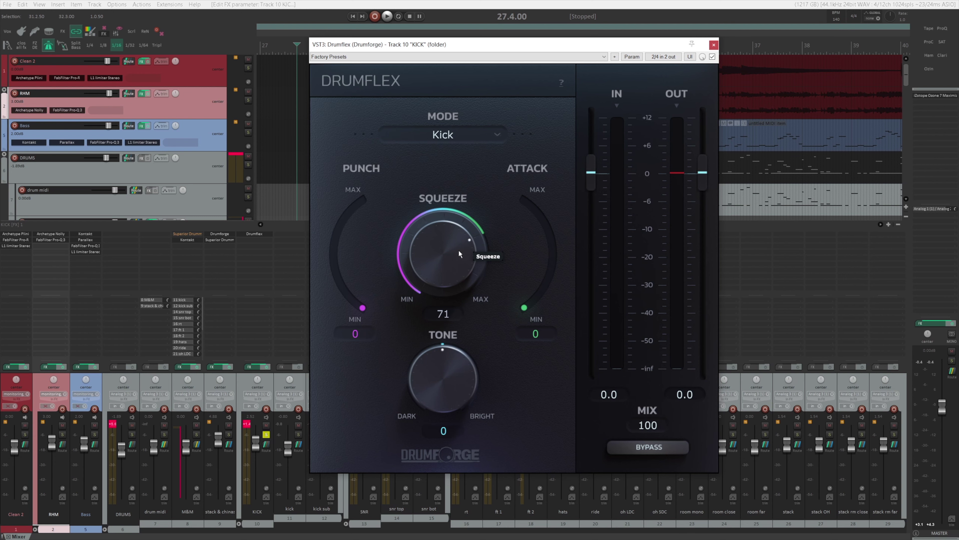
{"action": "key", "text": "space"}
{"action": "mouse_move", "coordinate": [452, 262]}
{"action": "left_mouse_down"}
{"action": "mouse_move", "coordinate": [458, 239]}
{"action": "mouse_move", "coordinate": [463, 339]}
{"action": "mouse_move", "coordinate": [468, 271]}
{"action": "left_mouse_up"}
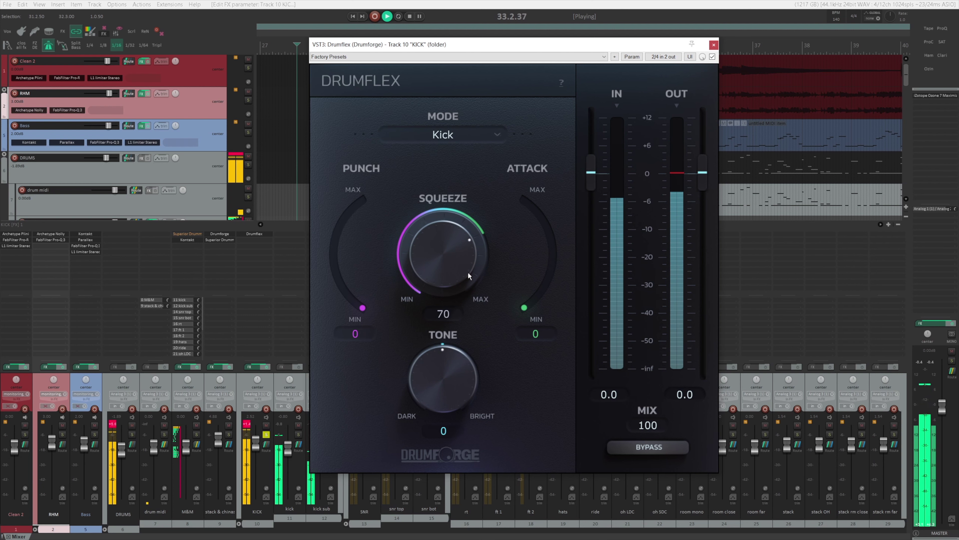
{"action": "key", "text": "space"}
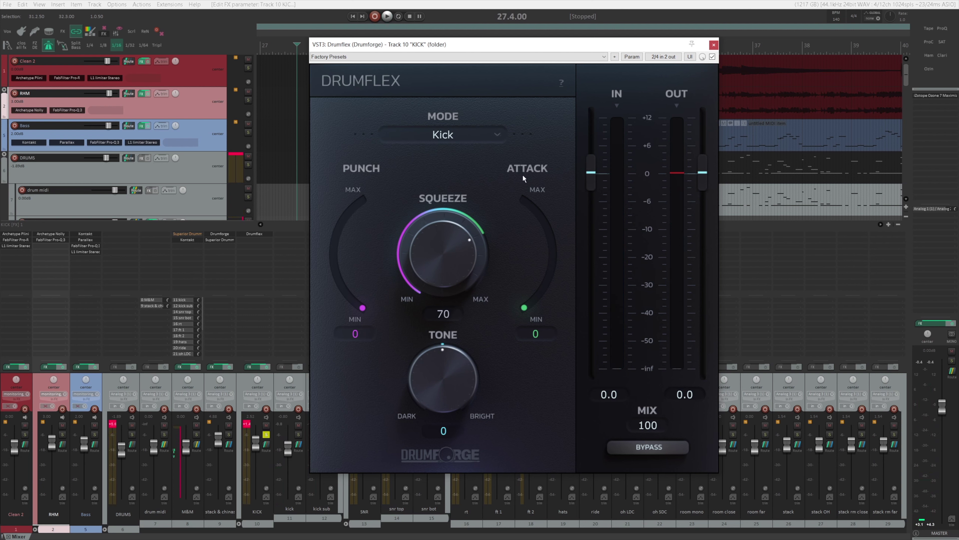
While playing the song, dial the kick's Drumflex to Punch 42, Attack 28 and Tone 15
{"action": "key", "text": "space"}
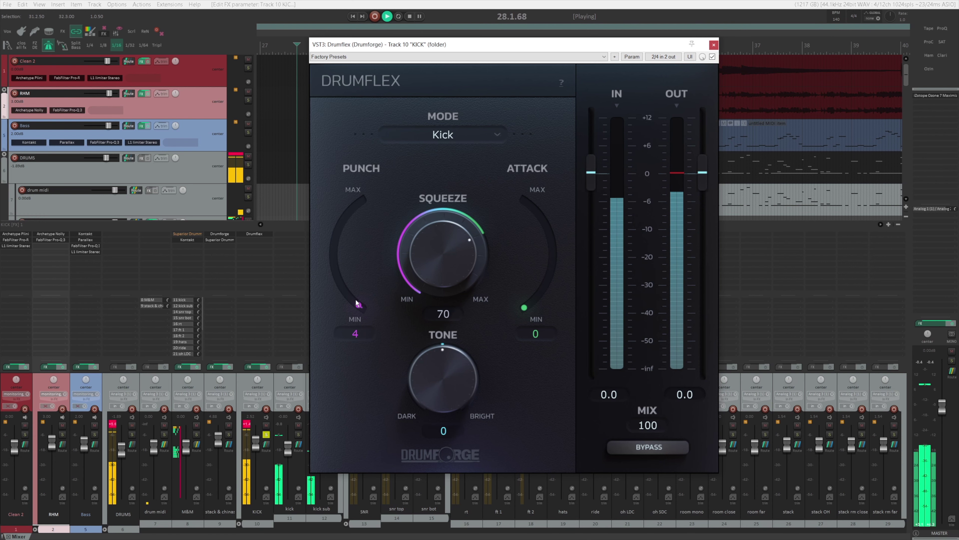
{"action": "left_click_drag", "start_coordinate": [363, 308], "coordinate": [343, 289]}
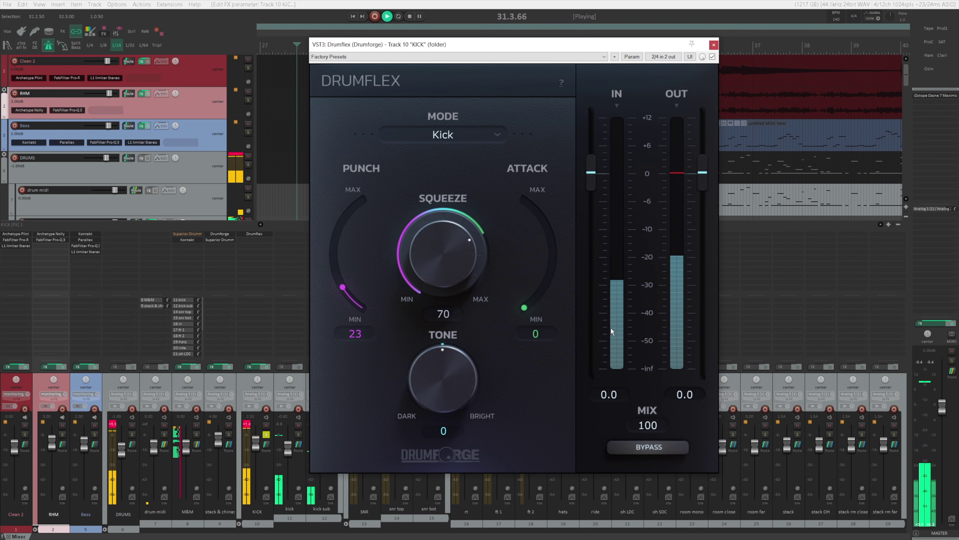
{"action": "left_click_drag", "start_coordinate": [524, 307], "coordinate": [556, 274]}
{"action": "key", "text": "space"}
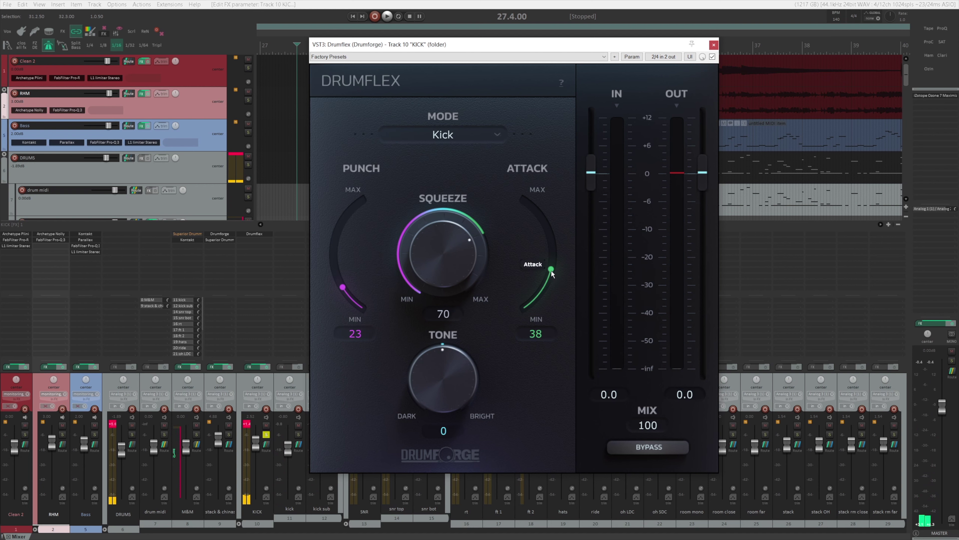
{"action": "mouse_move", "coordinate": [557, 279]}
{"action": "left_mouse_down"}
{"action": "mouse_move", "coordinate": [545, 219]}
{"action": "mouse_move", "coordinate": [556, 243]}
{"action": "mouse_move", "coordinate": [547, 219]}
{"action": "mouse_move", "coordinate": [550, 279]}
{"action": "left_mouse_up"}
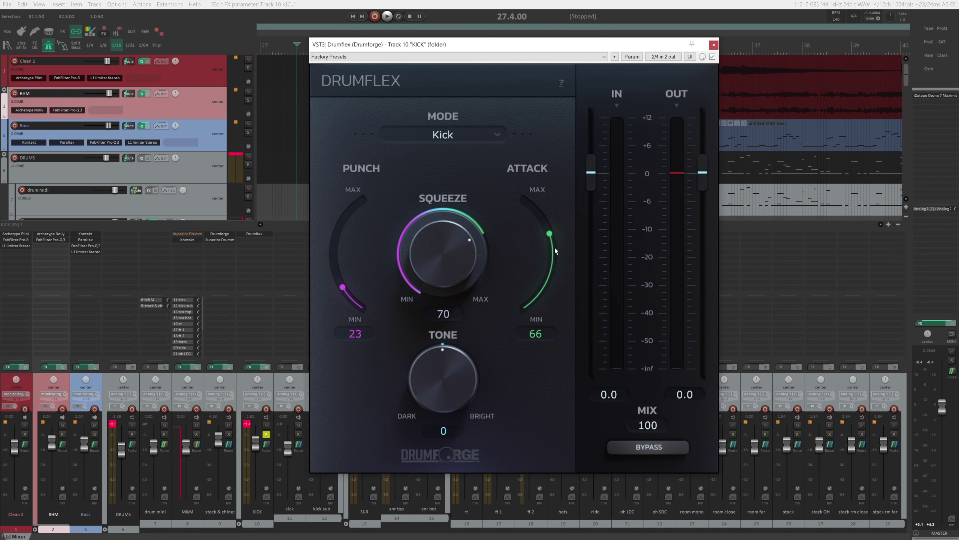
{"action": "mouse_move", "coordinate": [555, 250]}
{"action": "left_mouse_down"}
{"action": "mouse_move", "coordinate": [551, 270]}
{"action": "mouse_move", "coordinate": [558, 239]}
{"action": "mouse_move", "coordinate": [552, 258]}
{"action": "left_mouse_up"}
{"action": "key", "text": "space"}
{"action": "mouse_move", "coordinate": [552, 271]}
{"action": "left_mouse_down"}
{"action": "mouse_move", "coordinate": [557, 245]}
{"action": "mouse_move", "coordinate": [552, 278]}
{"action": "left_mouse_up"}
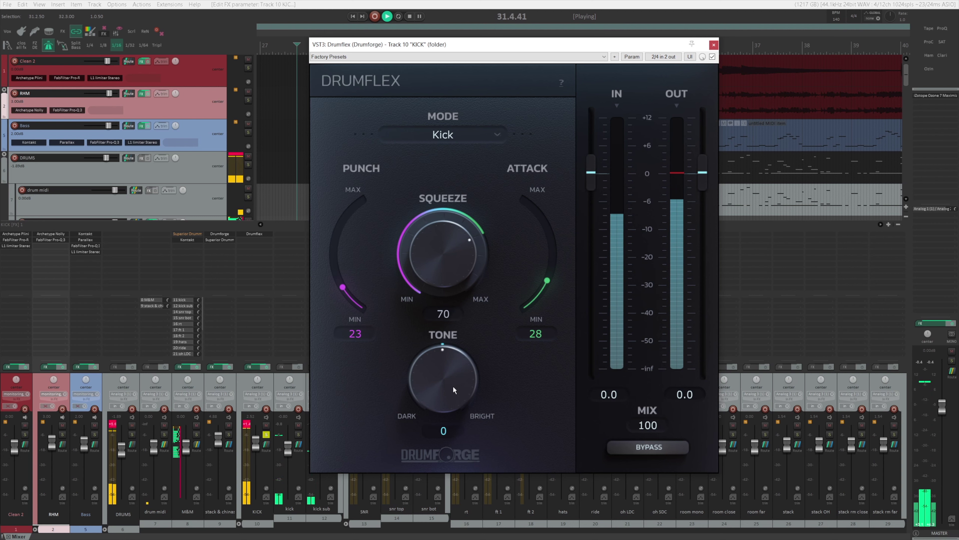
{"action": "mouse_move", "coordinate": [453, 386]}
{"action": "left_mouse_down"}
{"action": "mouse_move", "coordinate": [458, 365]}
{"action": "mouse_move", "coordinate": [460, 377]}
{"action": "left_mouse_up"}
{"action": "left_click_drag", "start_coordinate": [333, 294], "coordinate": [342, 268]}
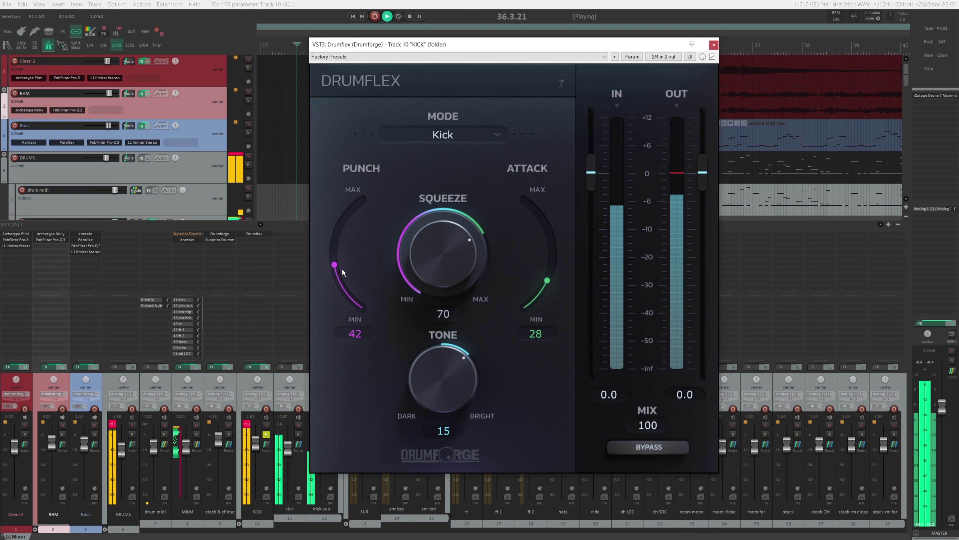
{"action": "key", "text": "space"}
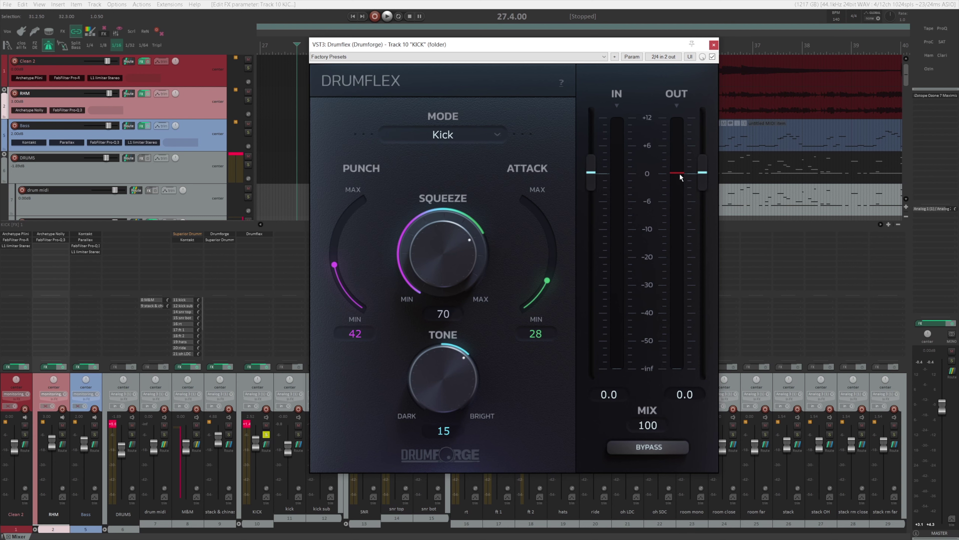
Play the kick settings and compare Drumflex against bypass
{"action": "key", "text": "space"}
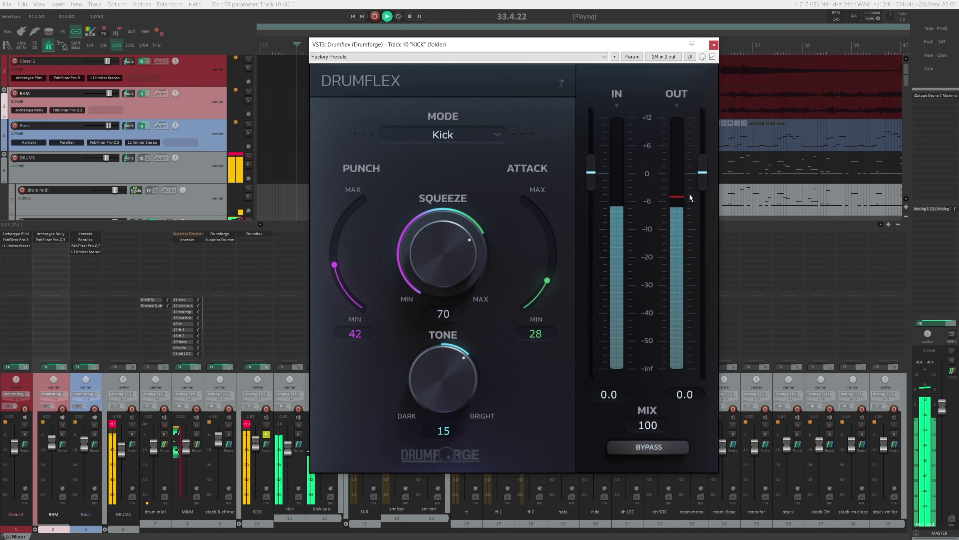
{"action": "key", "text": "space"}
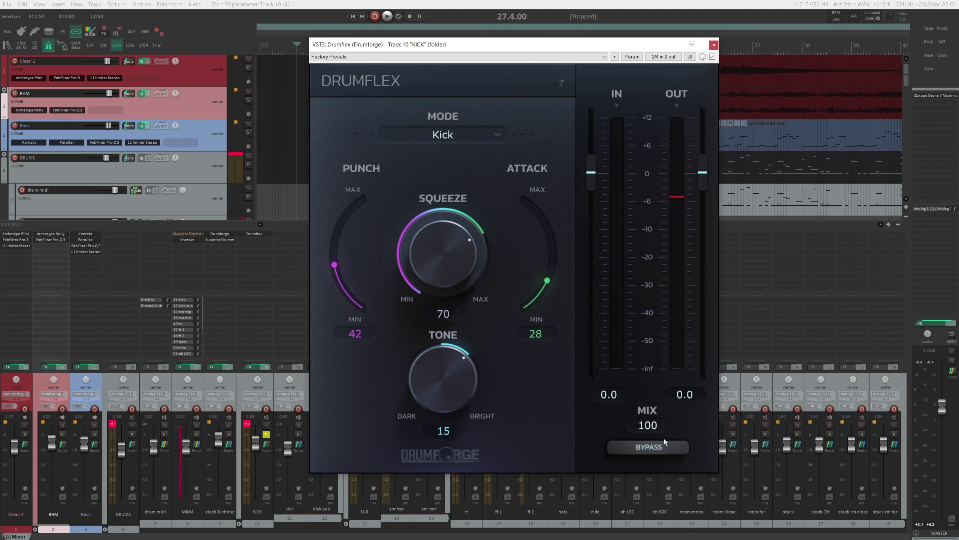
{"action": "key", "text": "space"}
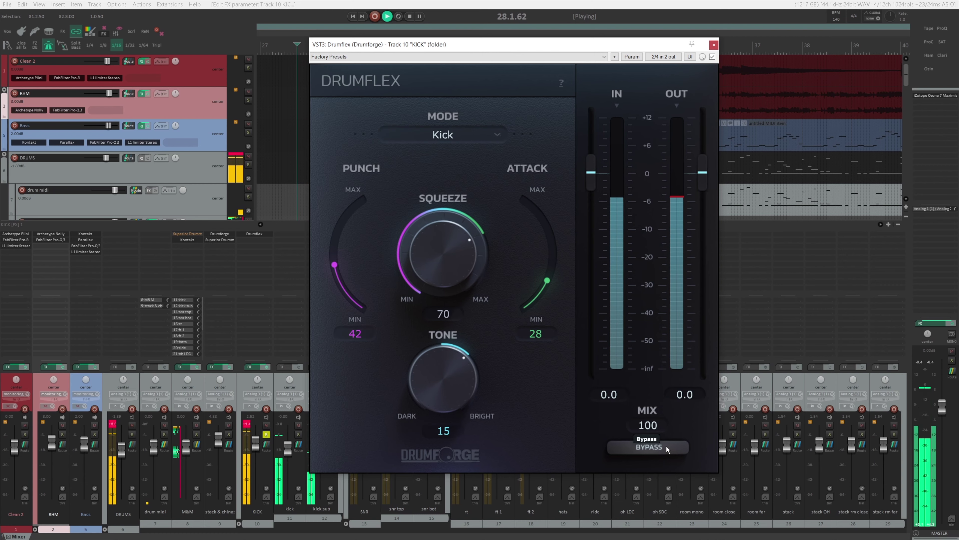
{"action": "left_click", "coordinate": [665, 447]}
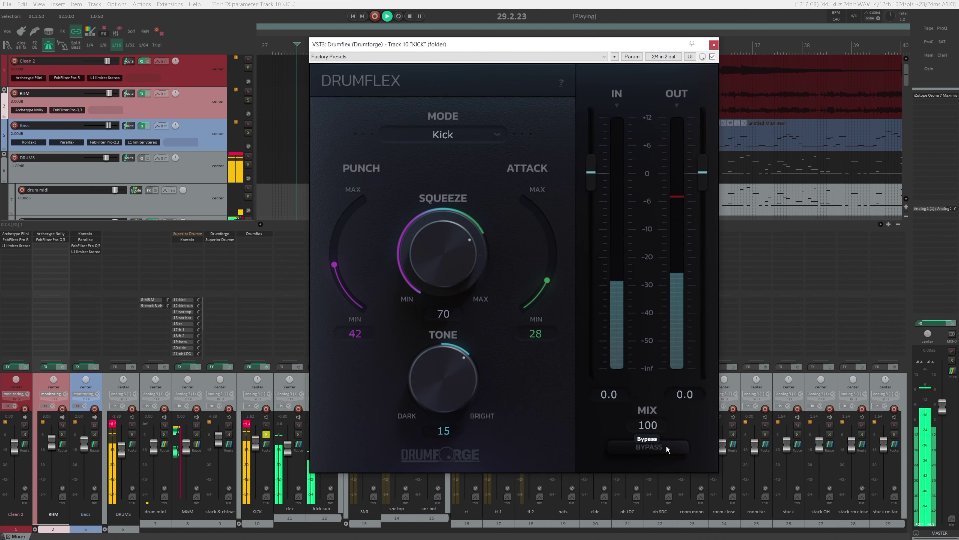
{"action": "left_click", "coordinate": [666, 446]}
{"action": "key", "text": "space"}
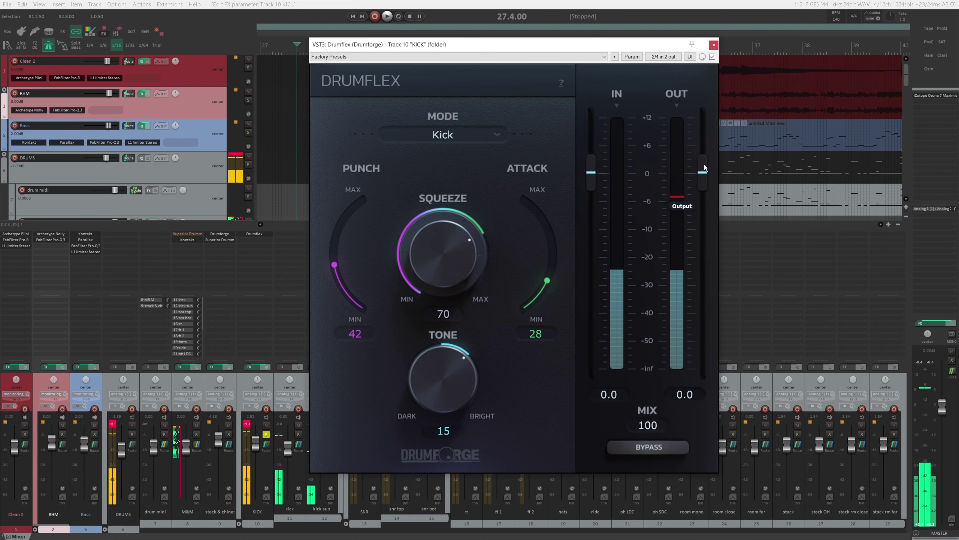
Lower the kick Drumflex output to -1.64, checking loudness against bypass
{"action": "left_click_drag", "start_coordinate": [703, 171], "coordinate": [706, 180]}
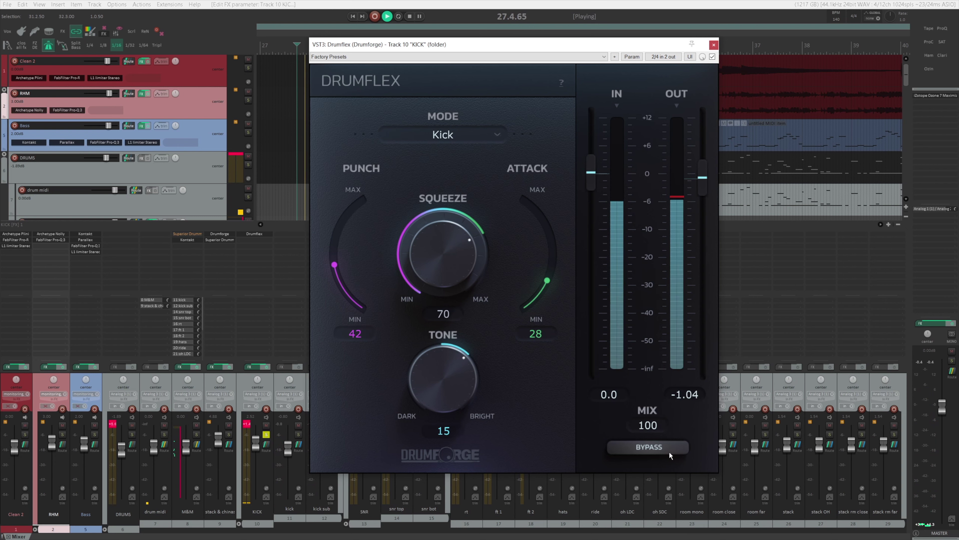
{"action": "left_click", "coordinate": [672, 450]}
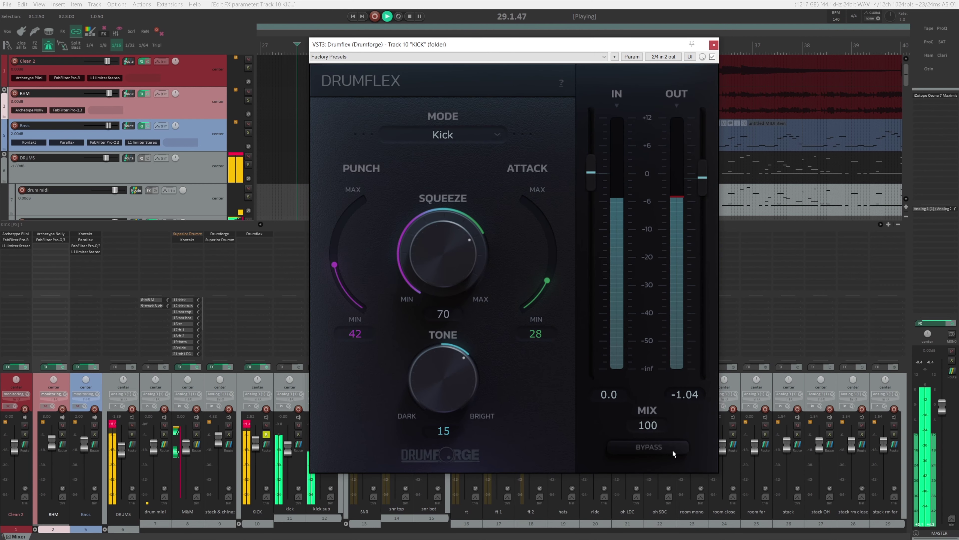
{"action": "left_click", "coordinate": [672, 449]}
{"action": "left_click_drag", "start_coordinate": [702, 178], "coordinate": [709, 191]}
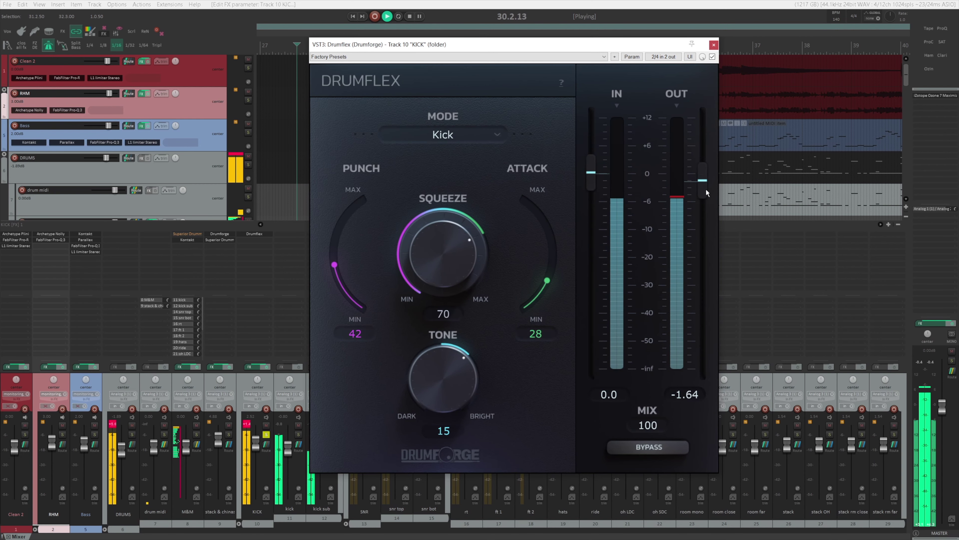
{"action": "key", "text": "space"}
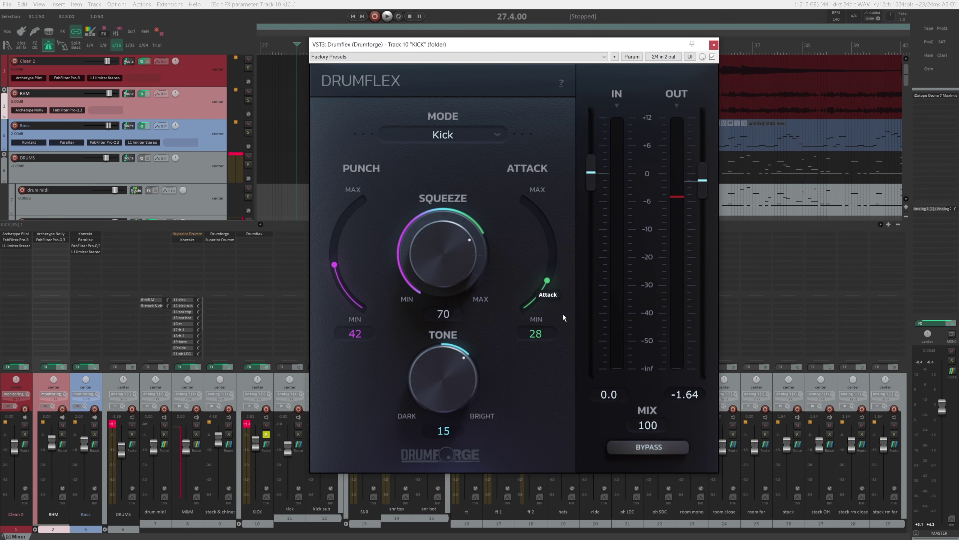
Close the kick's Drumflex and set the snare's Drumflex to Snare mode
{"action": "left_click", "coordinate": [712, 45]}
{"action": "left_click", "coordinate": [502, 133]}
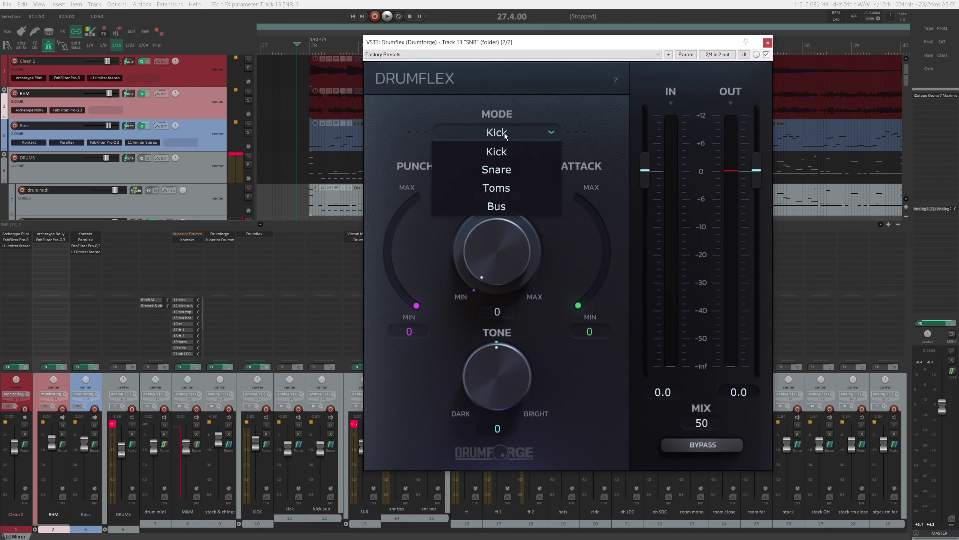
{"action": "left_click", "coordinate": [513, 173]}
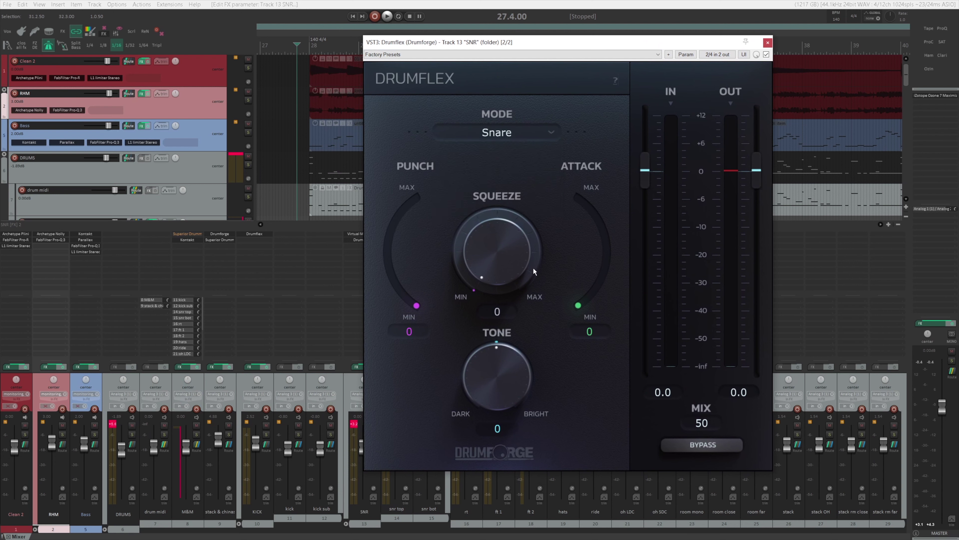
Audition the snare while raising its Drumflex Squeeze from 0 to 95
{"action": "key", "text": "space"}
{"action": "left_click_drag", "start_coordinate": [517, 255], "coordinate": [517, 187]}
{"action": "key", "text": "space"}
{"action": "scroll", "coordinate": [505, 278], "scroll_direction": "up", "scroll_amount": 1}
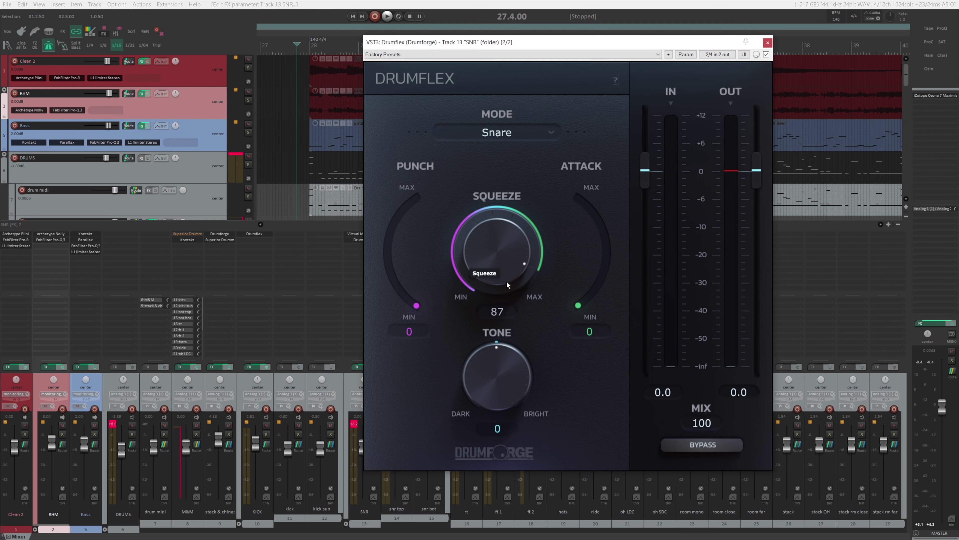
{"action": "scroll", "coordinate": [508, 279], "scroll_direction": "down", "scroll_amount": 2}
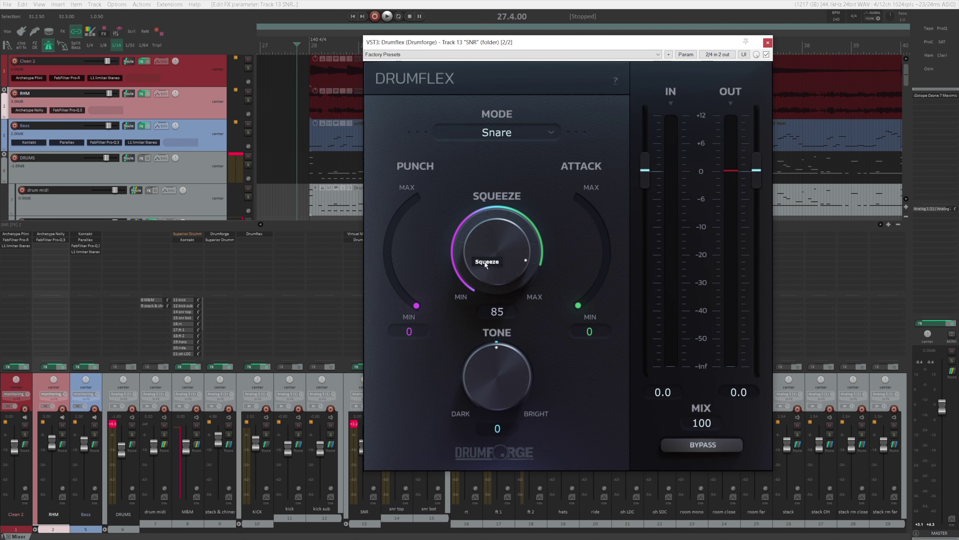
{"action": "key", "text": "space"}
{"action": "scroll", "coordinate": [496, 263], "scroll_direction": "up", "scroll_amount": 3}
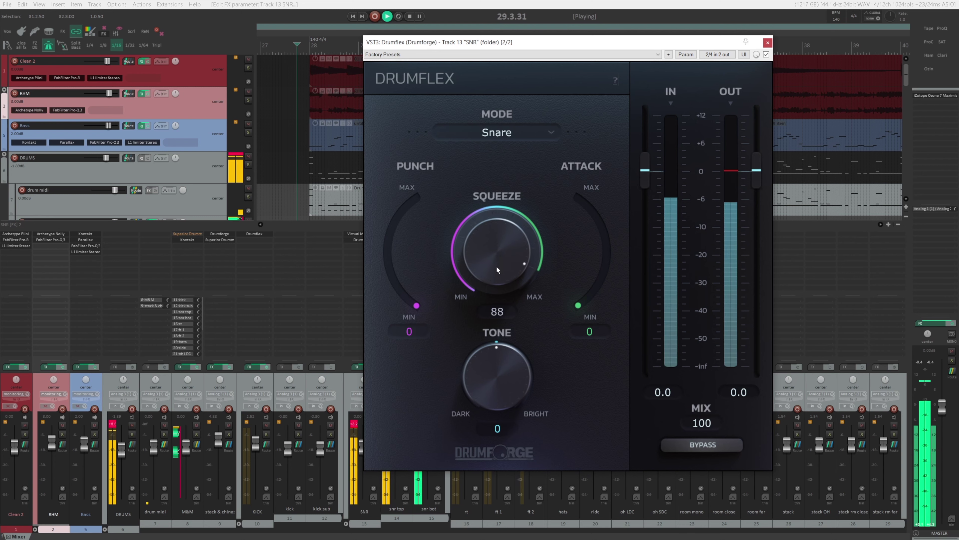
{"action": "scroll", "coordinate": [497, 265], "scroll_direction": "up", "scroll_amount": 1}
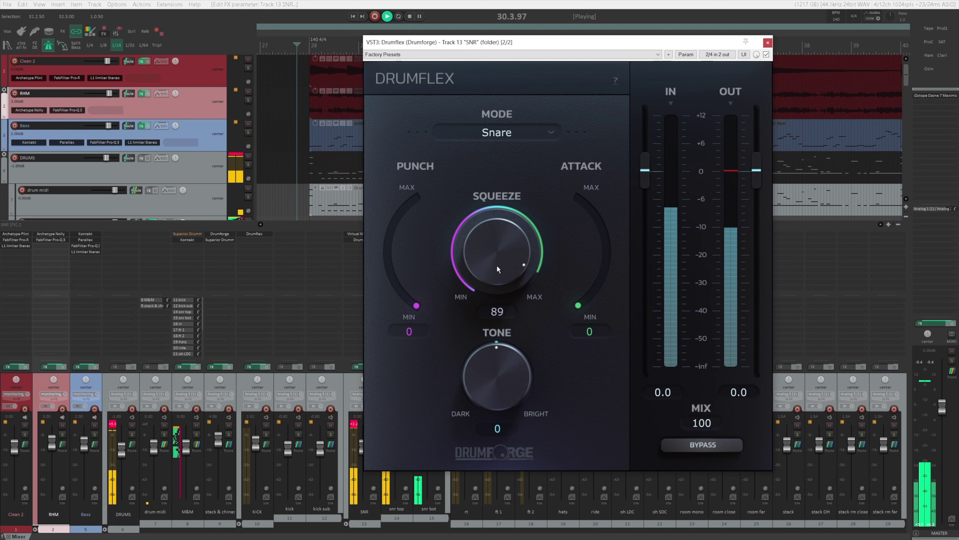
{"action": "left_click_drag", "start_coordinate": [497, 264], "coordinate": [499, 263]}
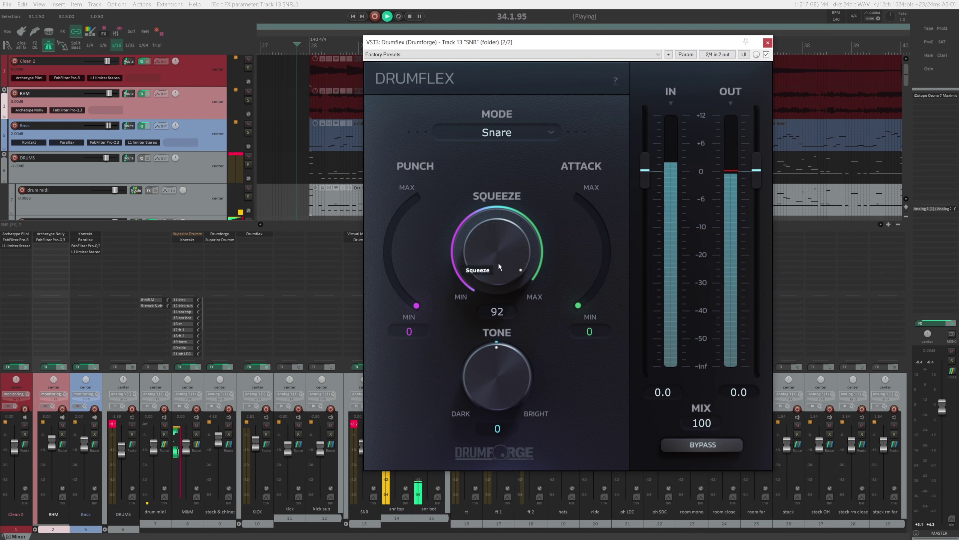
{"action": "left_click_drag", "start_coordinate": [498, 263], "coordinate": [498, 259]}
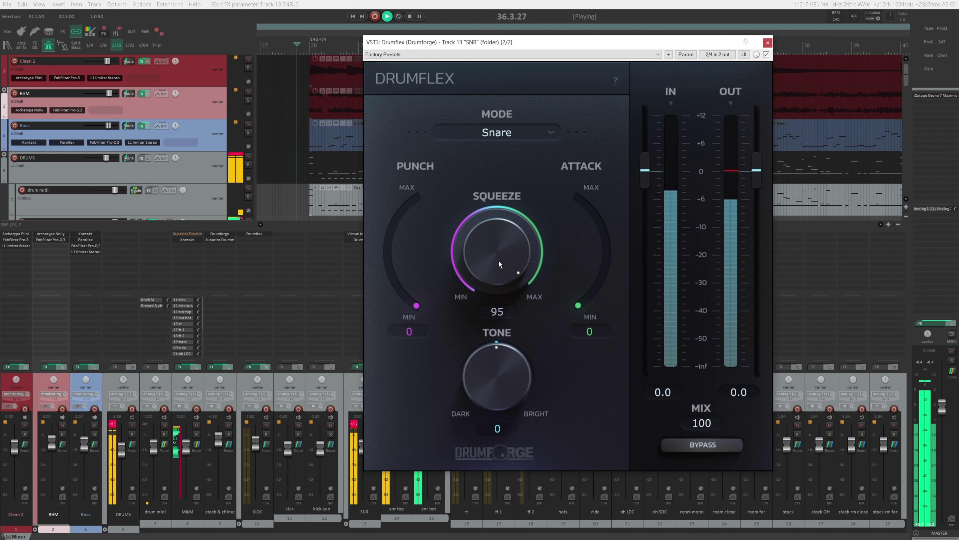
{"action": "key", "text": "space"}
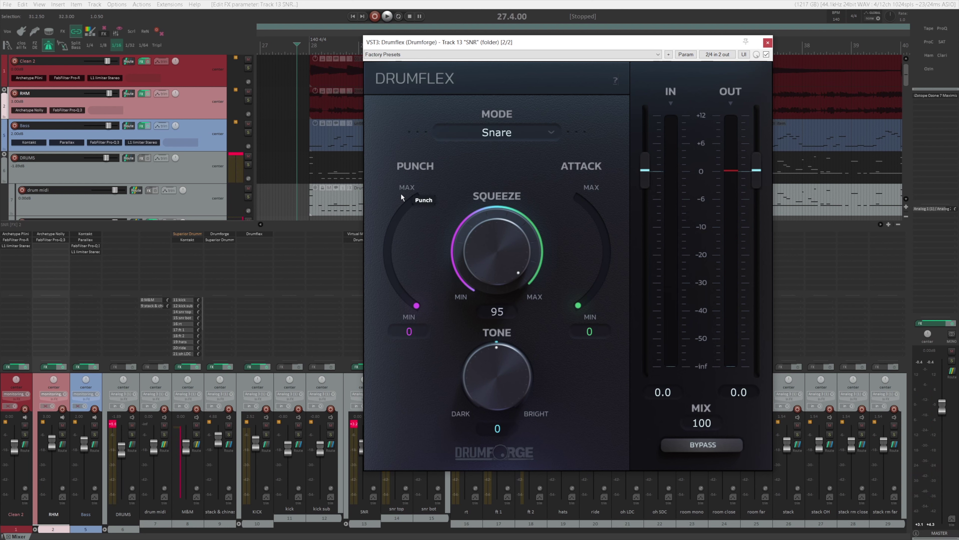
During playback, raise the snare Drumflex's Punch and bring Attack up to 35
{"action": "key", "text": "space"}
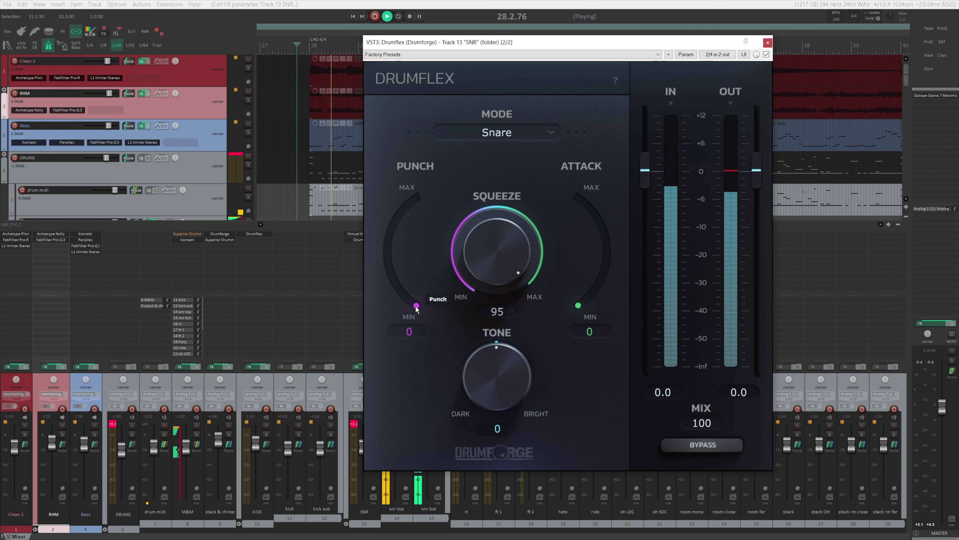
{"action": "mouse_move", "coordinate": [416, 306]}
{"action": "left_mouse_down"}
{"action": "mouse_move", "coordinate": [391, 275]}
{"action": "mouse_move", "coordinate": [406, 300]}
{"action": "left_mouse_up"}
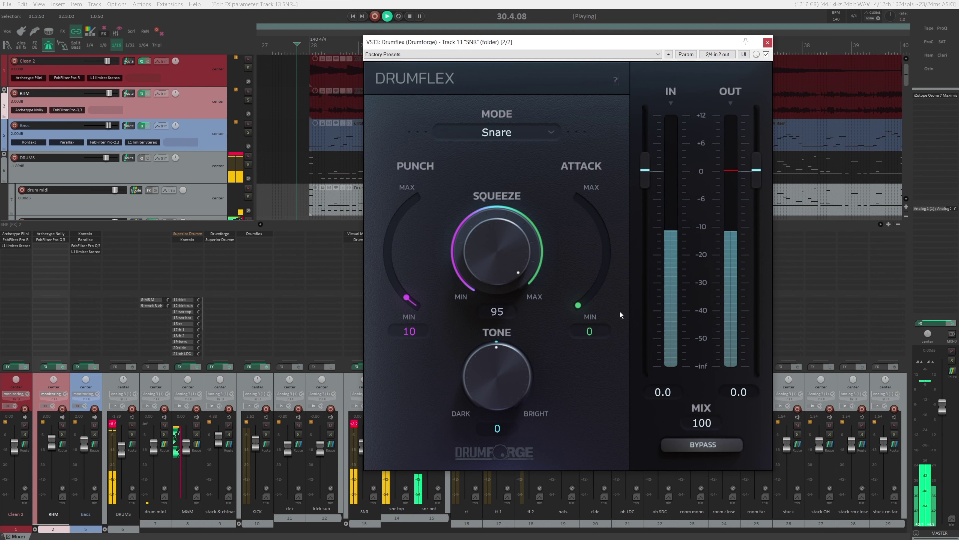
{"action": "left_click_drag", "start_coordinate": [578, 305], "coordinate": [601, 273]}
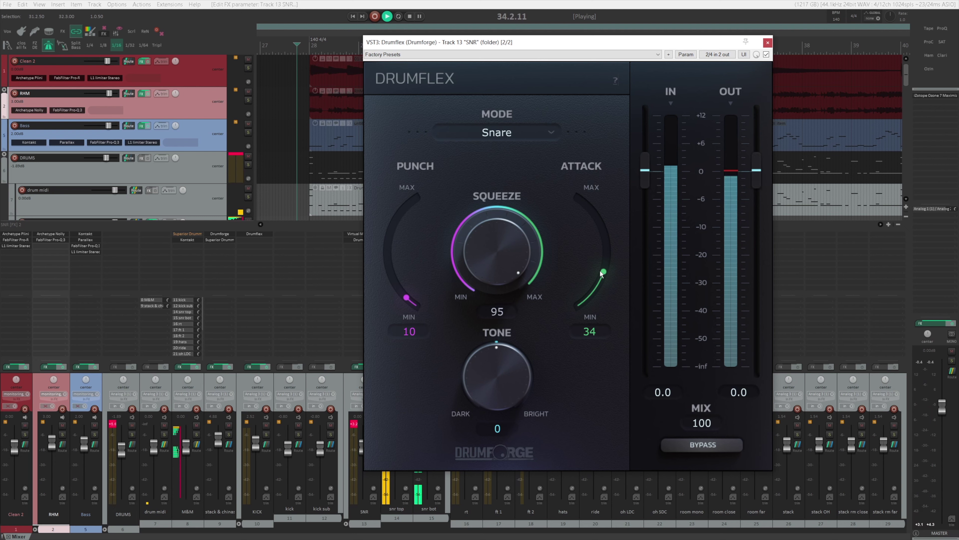
Fine-tune the snare's Punch to 24 and Tone to 5 with the mouse wheel, then stop playback
{"action": "scroll", "coordinate": [601, 273], "scroll_direction": "up", "scroll_amount": 1}
{"action": "scroll", "coordinate": [514, 357], "scroll_direction": "down", "scroll_amount": 9}
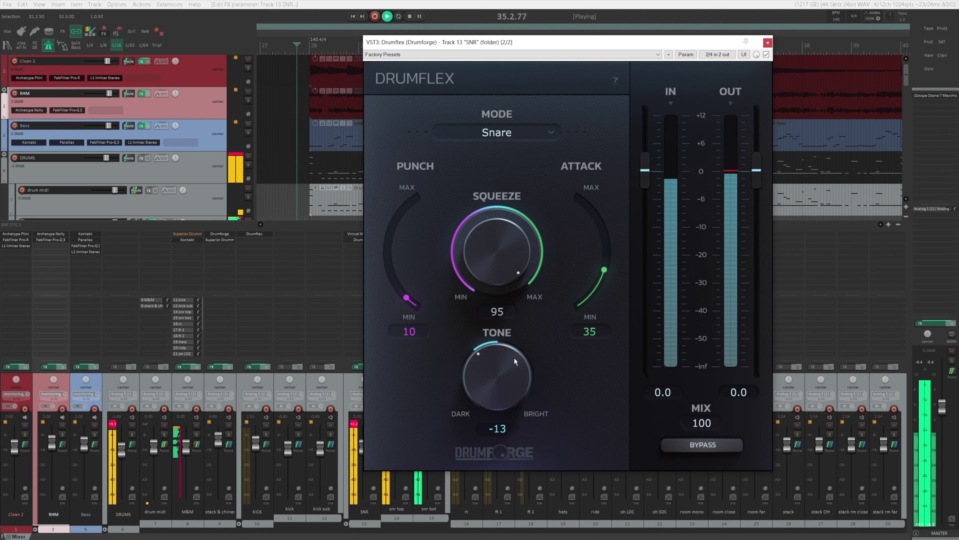
{"action": "scroll", "coordinate": [514, 353], "scroll_direction": "up", "scroll_amount": 4}
{"action": "scroll", "coordinate": [514, 353], "scroll_direction": "up", "scroll_amount": 1}
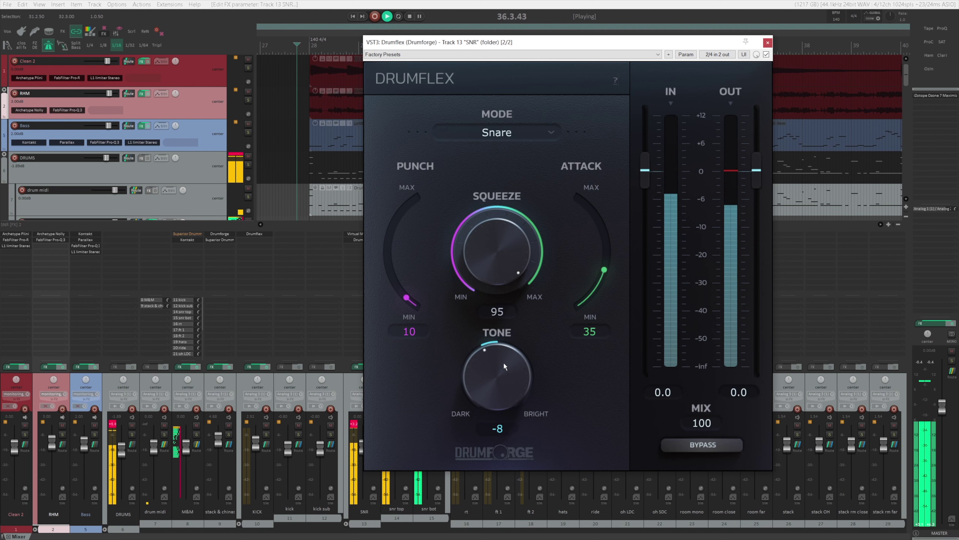
{"action": "scroll", "coordinate": [497, 392], "scroll_direction": "up", "scroll_amount": 4}
{"action": "scroll", "coordinate": [401, 287], "scroll_direction": "up", "scroll_amount": 12}
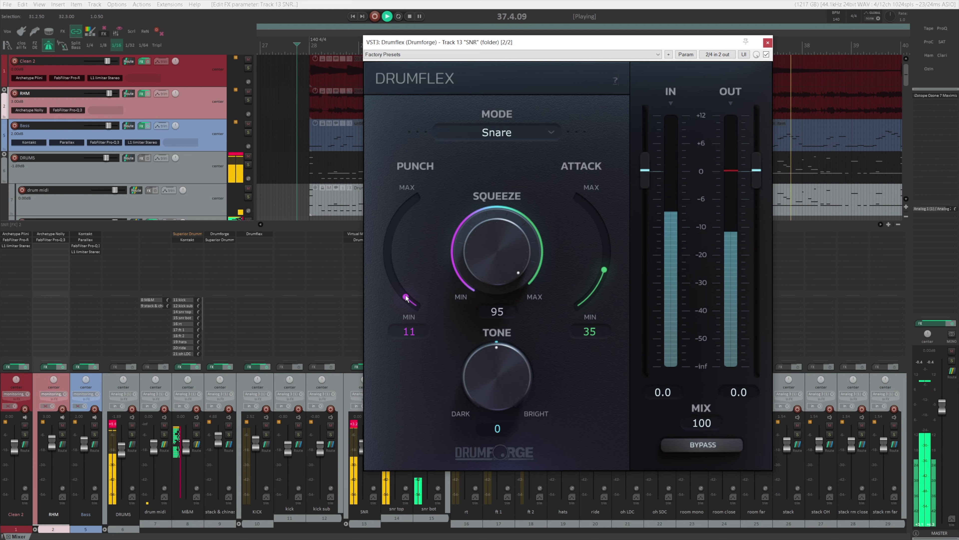
{"action": "scroll", "coordinate": [401, 291], "scroll_direction": "down", "scroll_amount": 8}
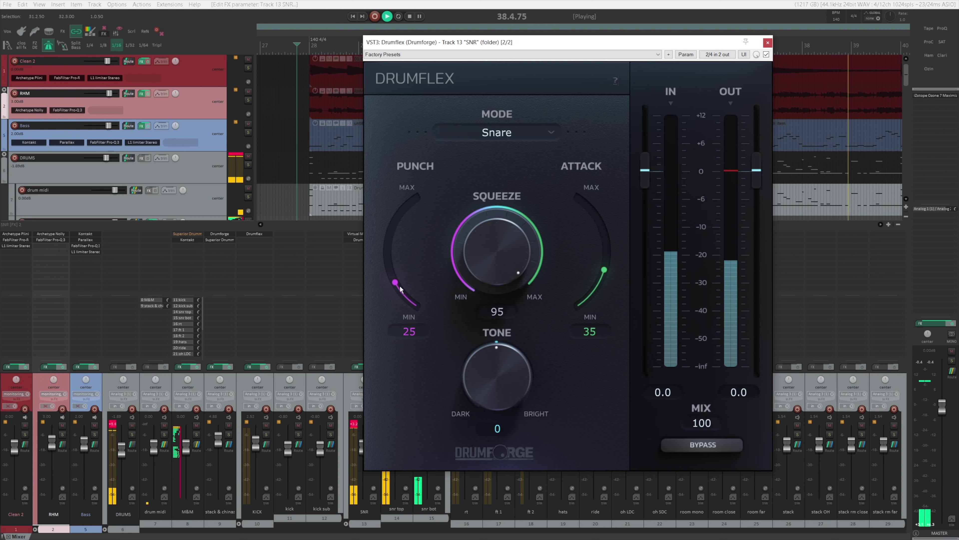
{"action": "scroll", "coordinate": [400, 291], "scroll_direction": "up", "scroll_amount": 4}
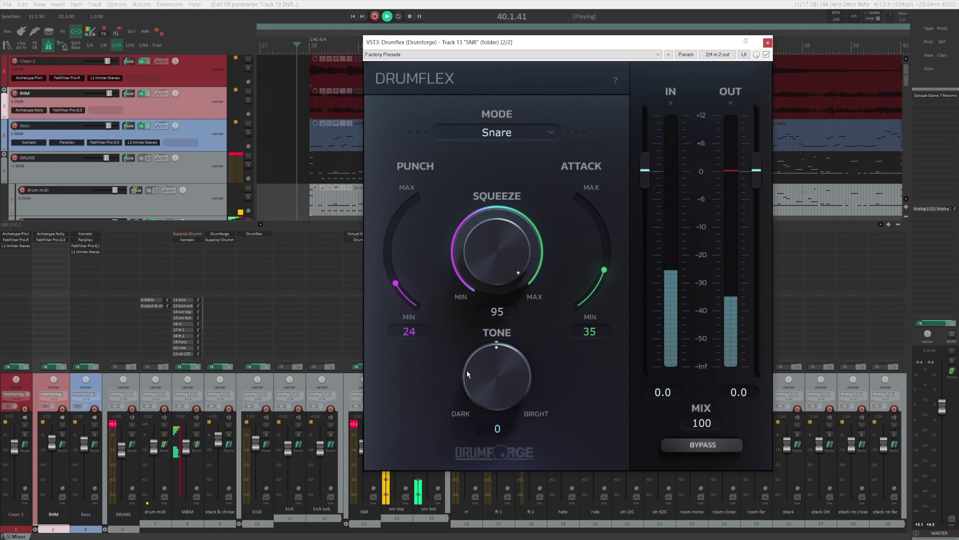
{"action": "scroll", "coordinate": [469, 366], "scroll_direction": "up", "scroll_amount": 4}
{"action": "scroll", "coordinate": [470, 365], "scroll_direction": "down", "scroll_amount": 2}
{"action": "scroll", "coordinate": [469, 365], "scroll_direction": "up", "scroll_amount": 1}
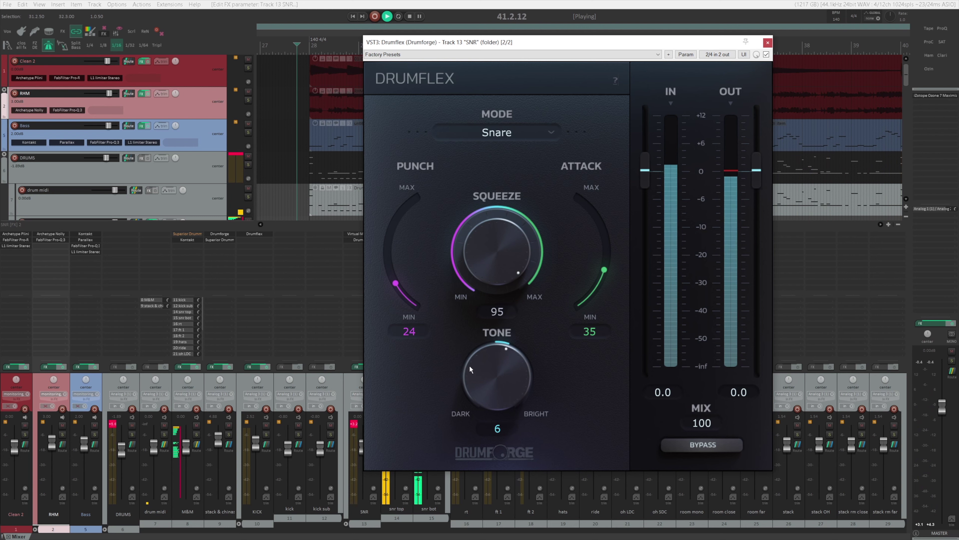
{"action": "scroll", "coordinate": [470, 365], "scroll_direction": "down", "scroll_amount": 1}
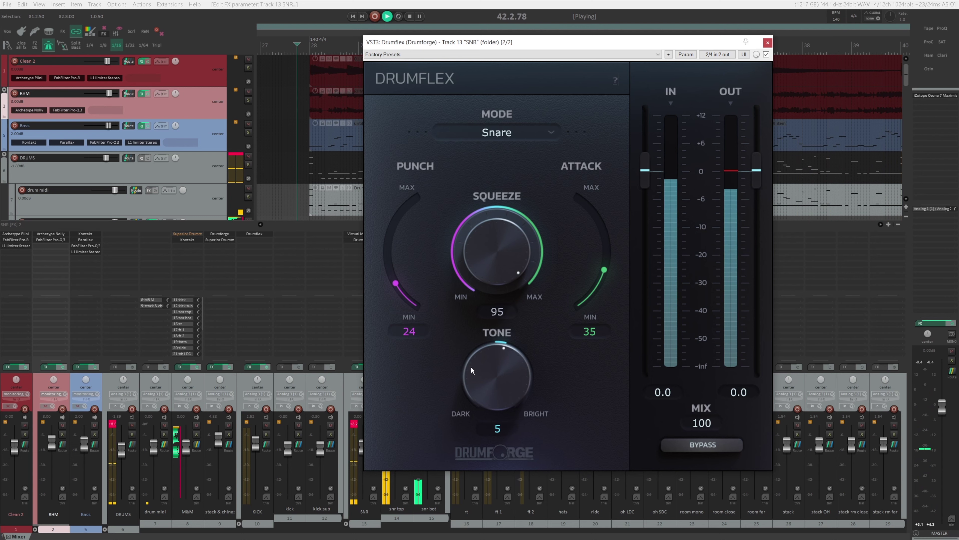
{"action": "key", "text": "space"}
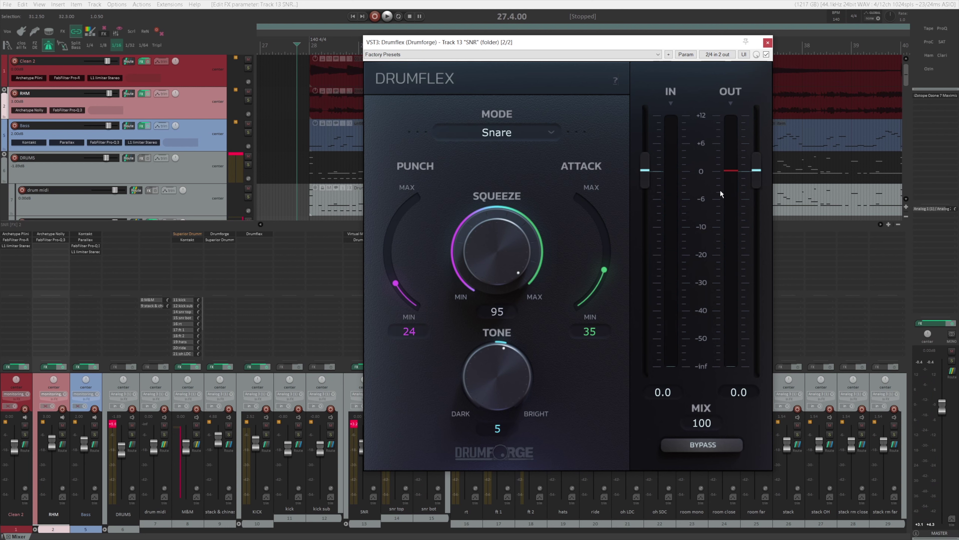
{"action": "key", "text": "space"}
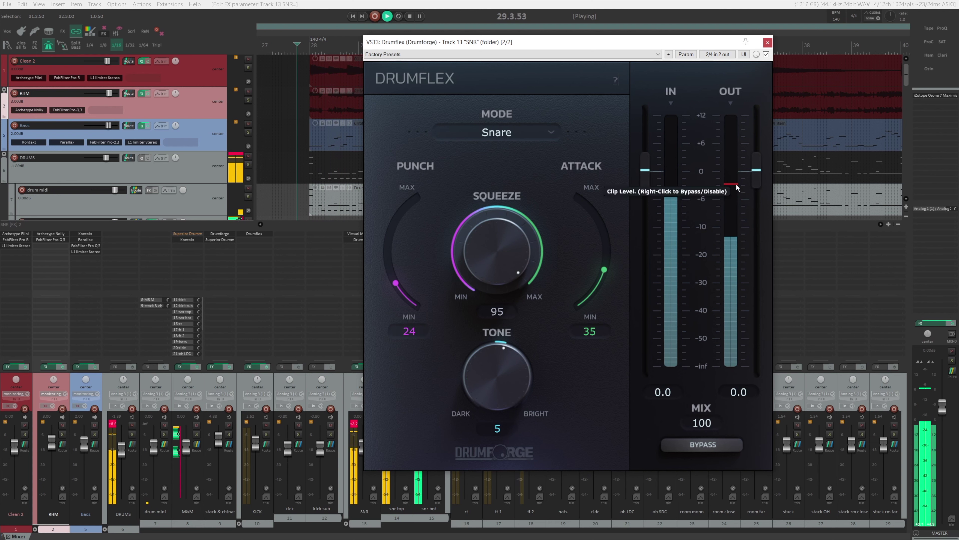
{"action": "key", "text": "space"}
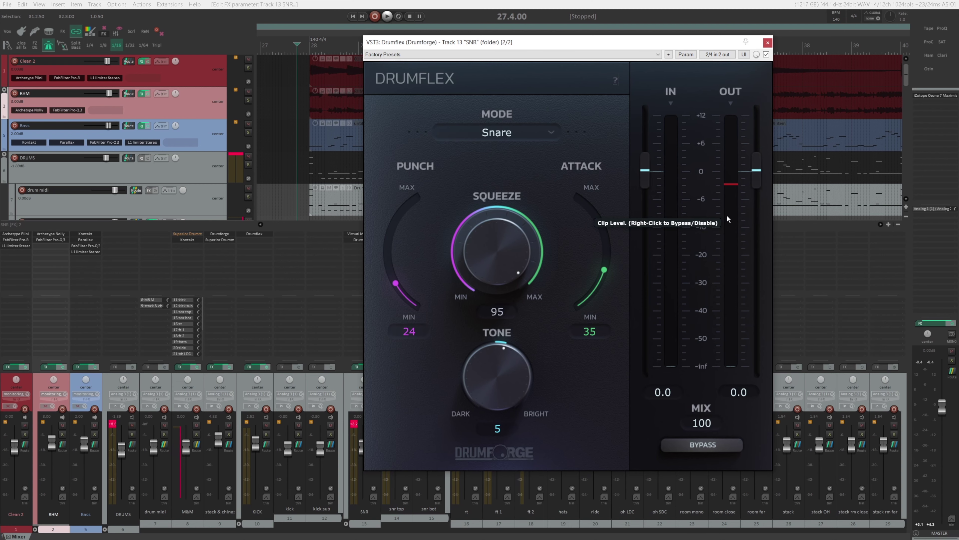
{"action": "key", "text": "space"}
{"action": "left_click", "coordinate": [711, 446]}
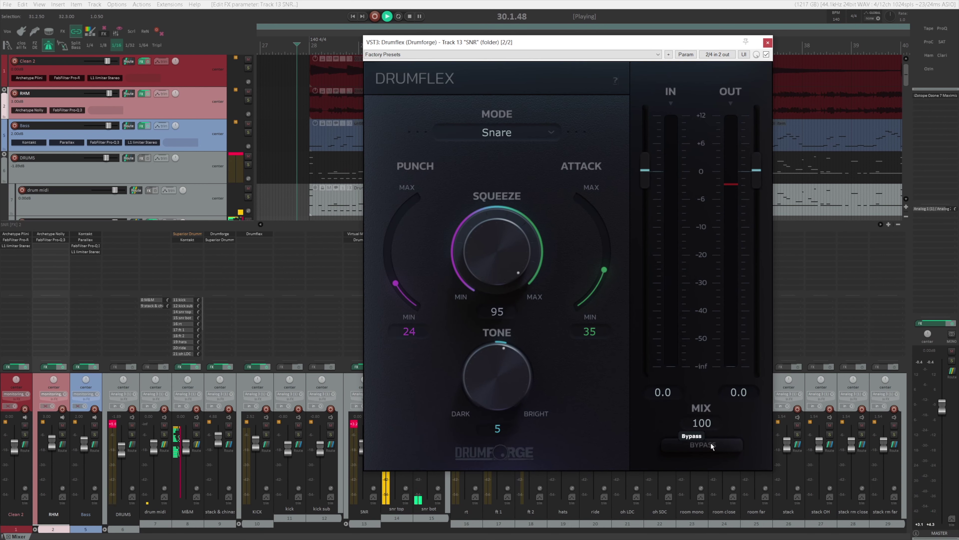
{"action": "left_click", "coordinate": [711, 446]}
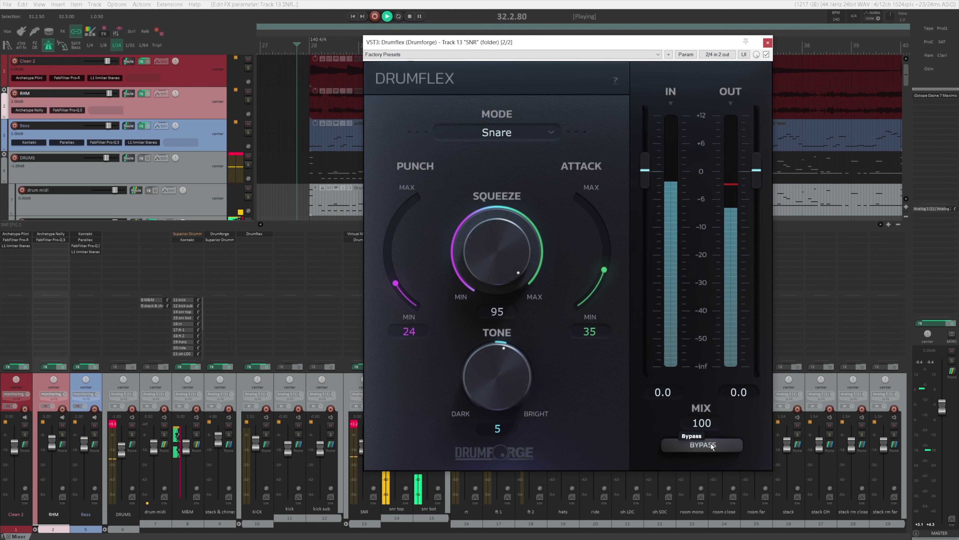
{"action": "left_click", "coordinate": [711, 445]}
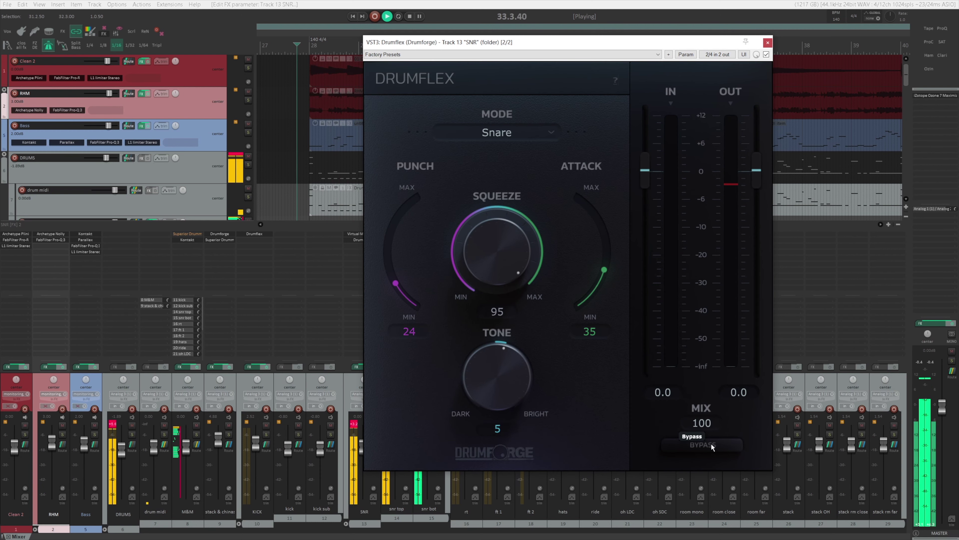
{"action": "left_click", "coordinate": [712, 446]}
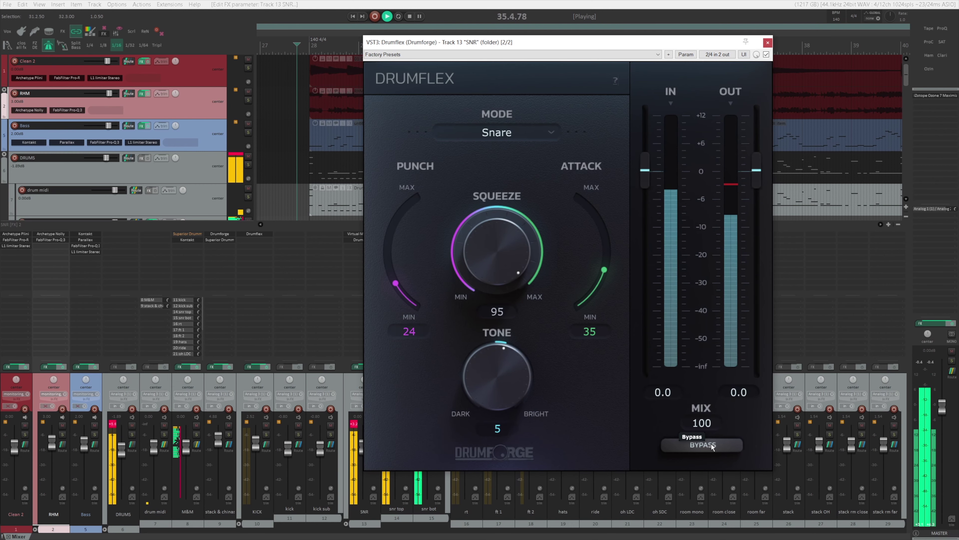
{"action": "key", "text": "space"}
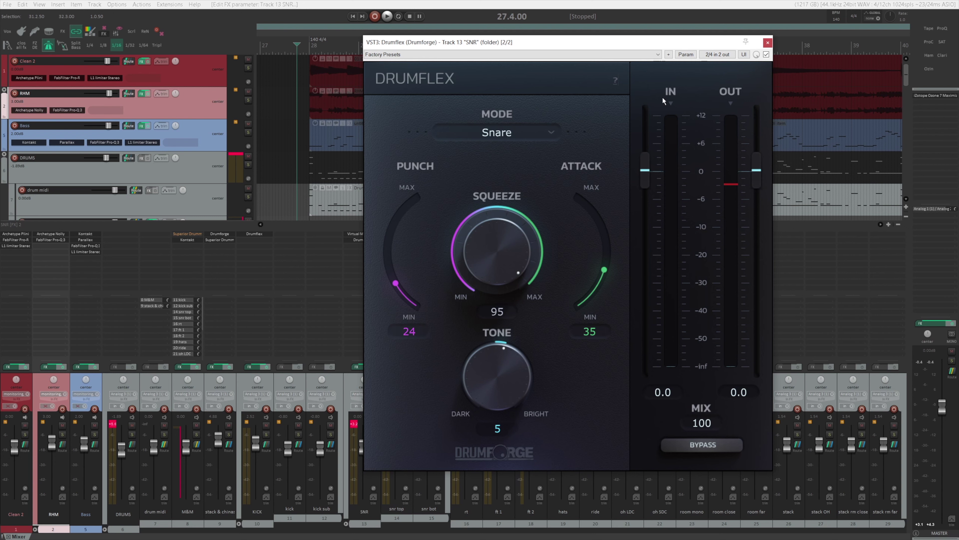
{"action": "left_click", "coordinate": [768, 42]}
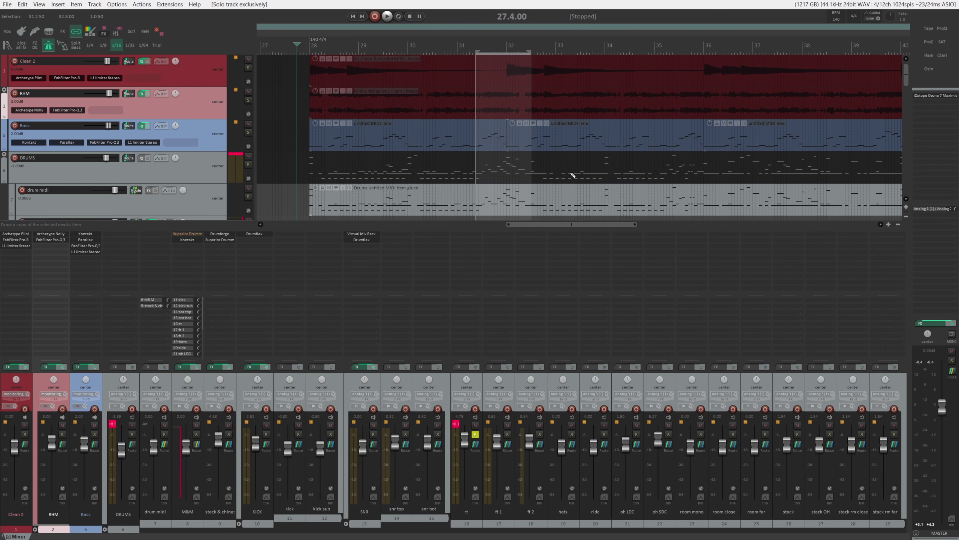
Set Drumflex on the rt tom track to Toms mode and push Squeeze to about 89 during playback
{"action": "scroll", "coordinate": [509, 114], "scroll_direction": "up", "scroll_amount": 6}
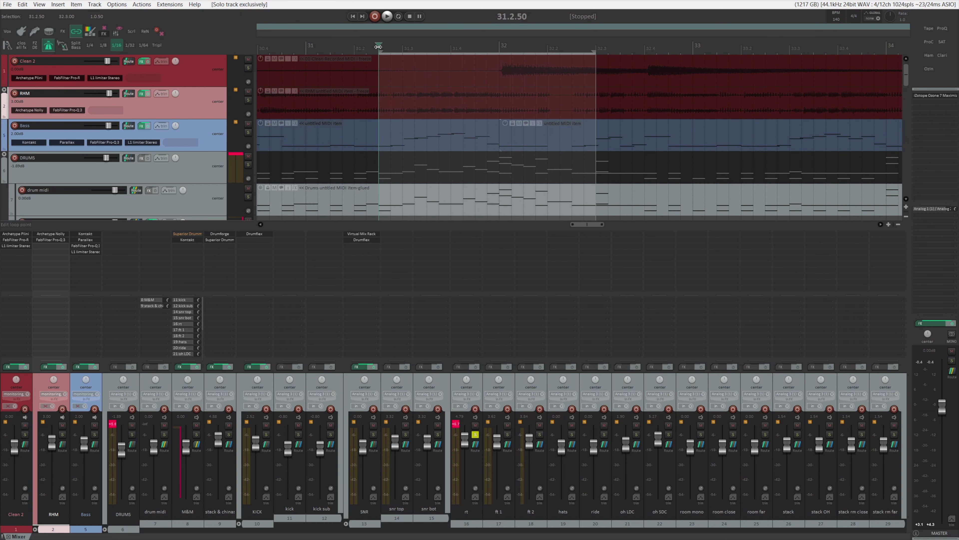
{"action": "left_click", "coordinate": [504, 133]}
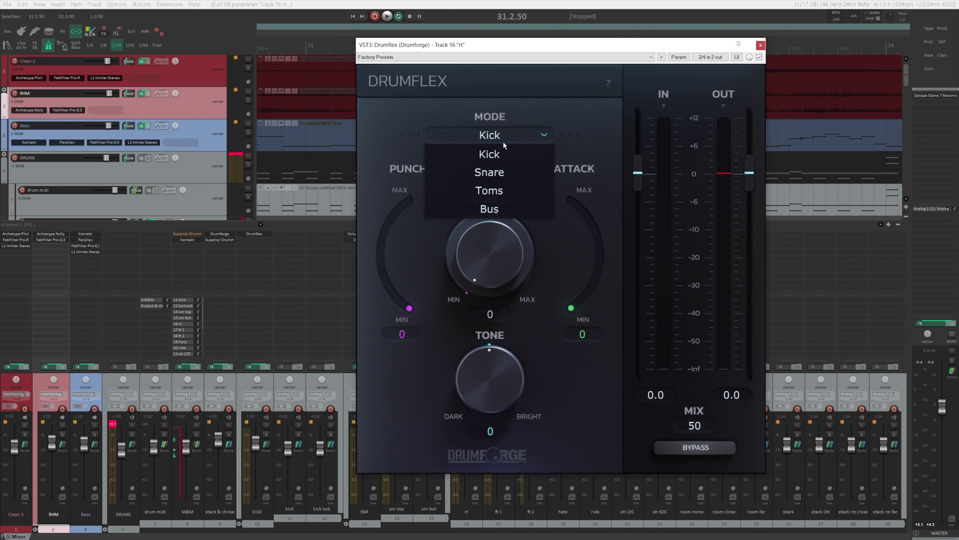
{"action": "left_click", "coordinate": [500, 192]}
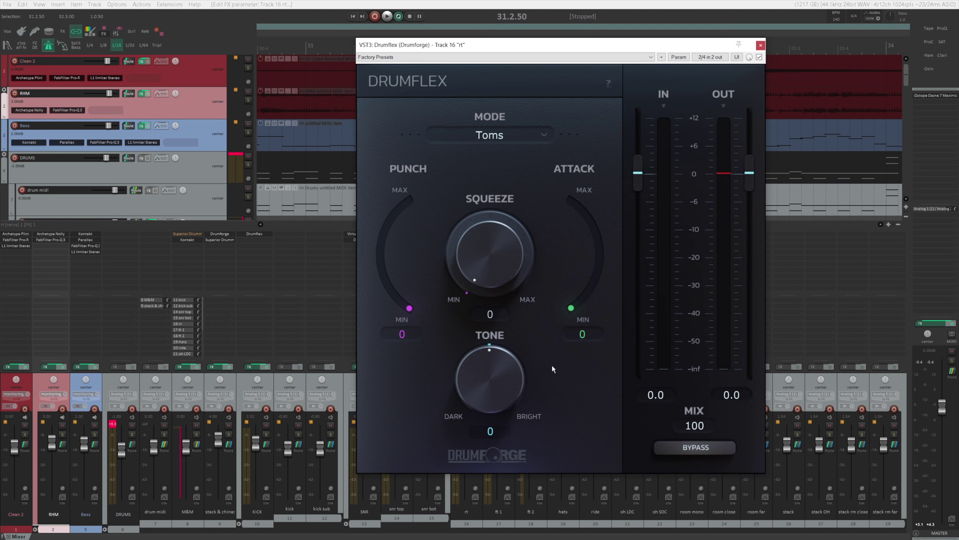
{"action": "key", "text": "space"}
{"action": "left_click_drag", "start_coordinate": [498, 260], "coordinate": [508, 174]}
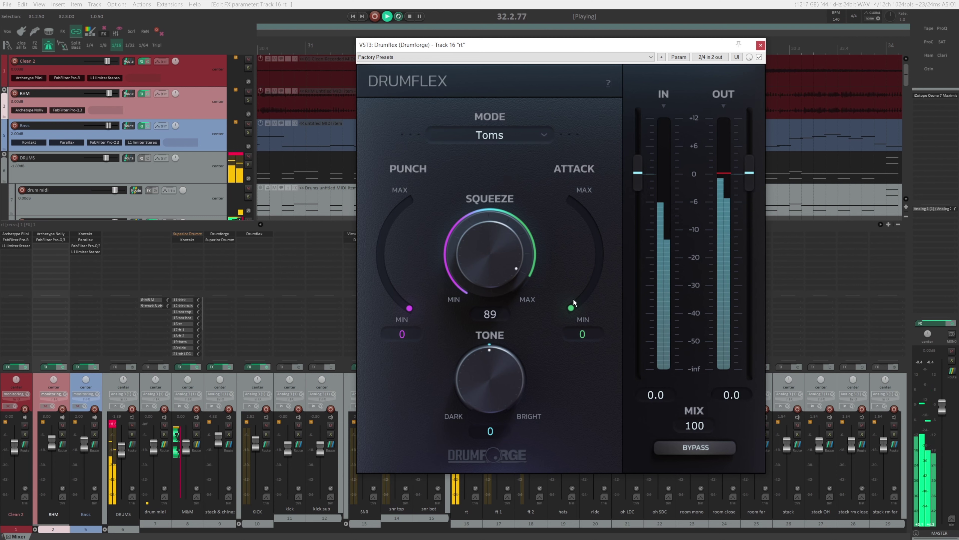
During playback, raise the toms Drumflex Attack toward 40, brighten Tone and set Punch to 8
{"action": "left_click_drag", "start_coordinate": [571, 308], "coordinate": [596, 265]}
{"action": "left_click_drag", "start_coordinate": [502, 380], "coordinate": [500, 377]}
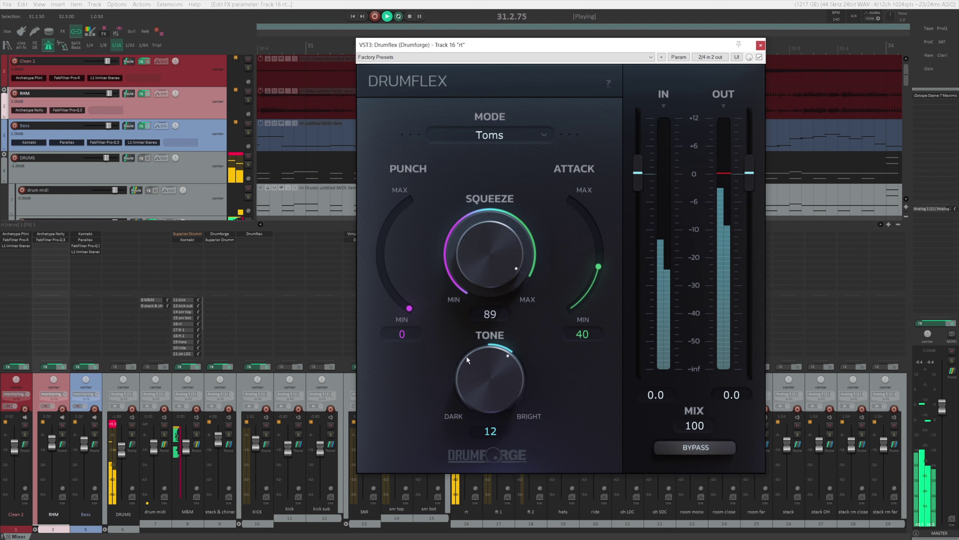
{"action": "left_click_drag", "start_coordinate": [409, 308], "coordinate": [401, 302]}
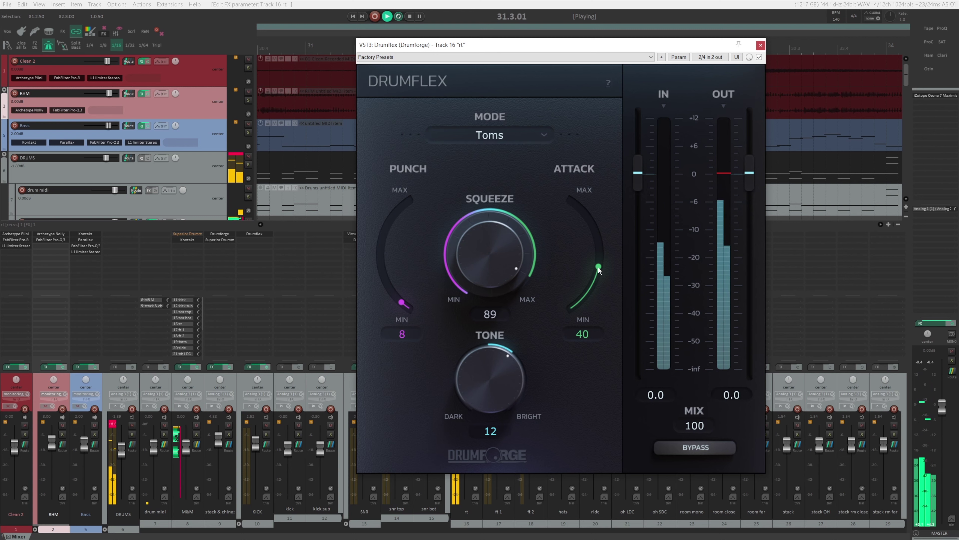
Trim Attack down to 31 and Tone to 4, stop playback, and start lowering the output clip level
{"action": "left_click_drag", "start_coordinate": [598, 266], "coordinate": [597, 273]}
{"action": "left_click_drag", "start_coordinate": [520, 375], "coordinate": [520, 379]}
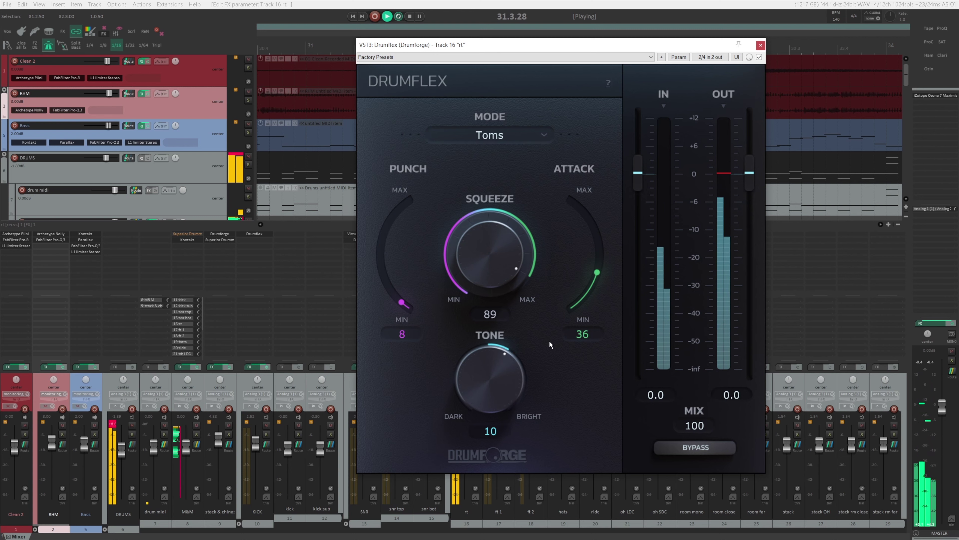
{"action": "left_click_drag", "start_coordinate": [594, 275], "coordinate": [595, 280]}
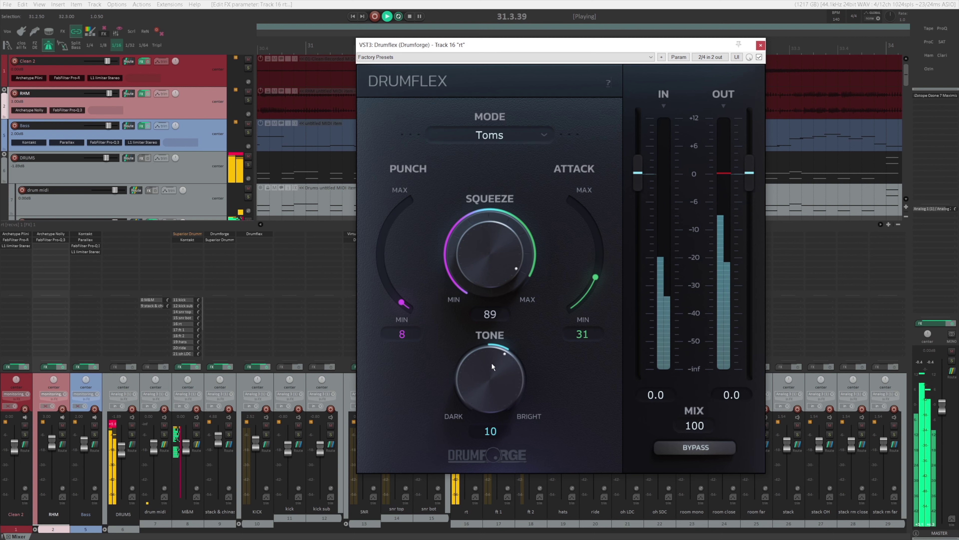
{"action": "left_click_drag", "start_coordinate": [492, 362], "coordinate": [488, 367]}
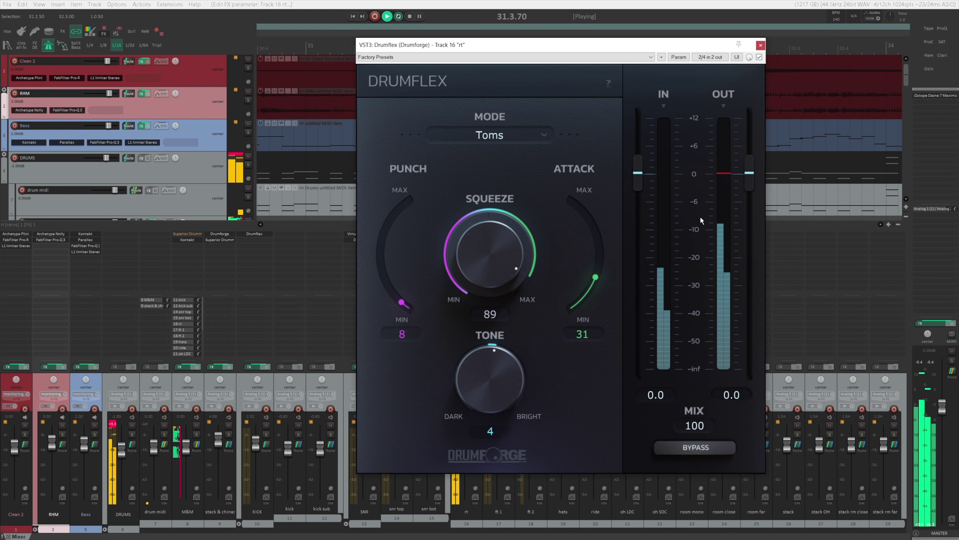
{"action": "key", "text": "space"}
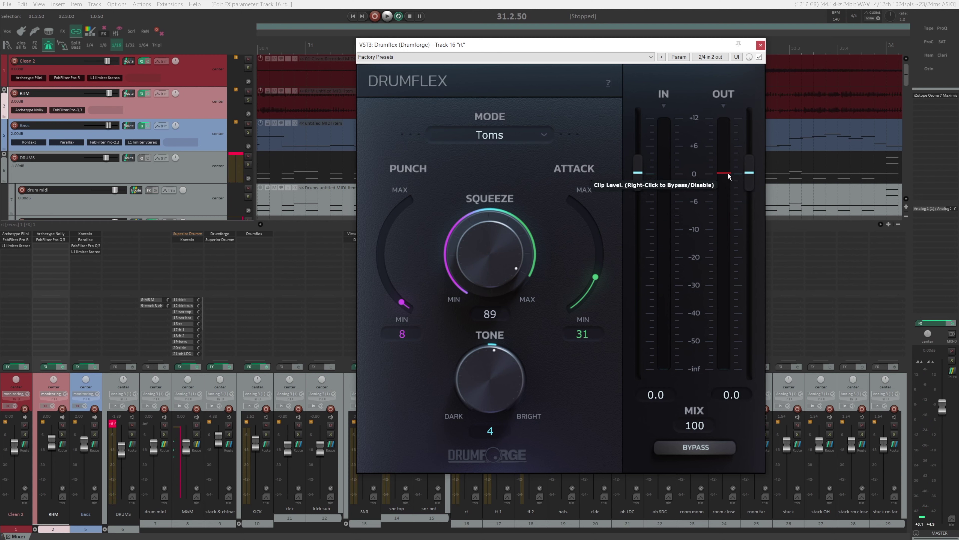
{"action": "left_click_drag", "start_coordinate": [729, 176], "coordinate": [726, 187]}
Set the toms Drumflex output clip level to about -6 dB while listening, then stop
{"action": "key", "text": "space"}
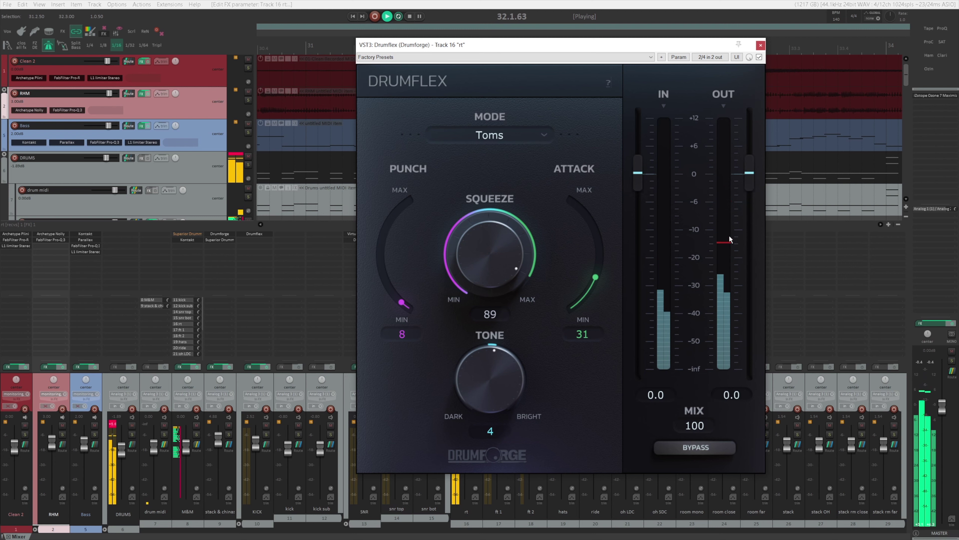
{"action": "left_click_drag", "start_coordinate": [730, 239], "coordinate": [731, 215]}
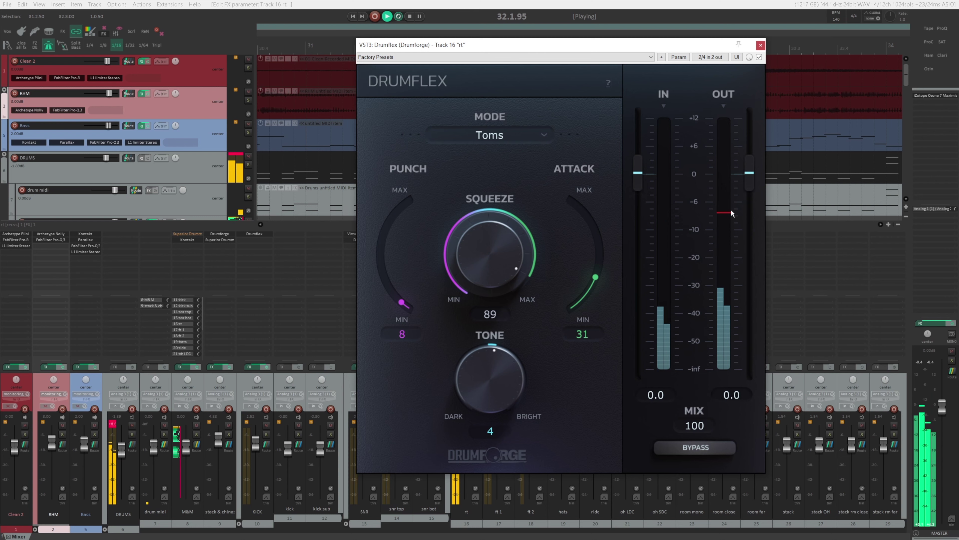
{"action": "left_click_drag", "start_coordinate": [731, 214], "coordinate": [733, 208]}
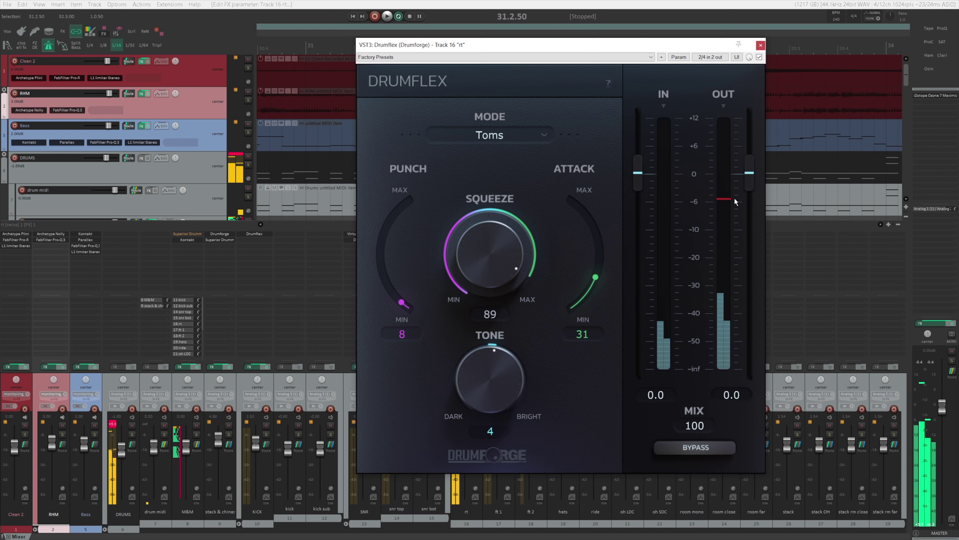
{"action": "key", "text": "space"}
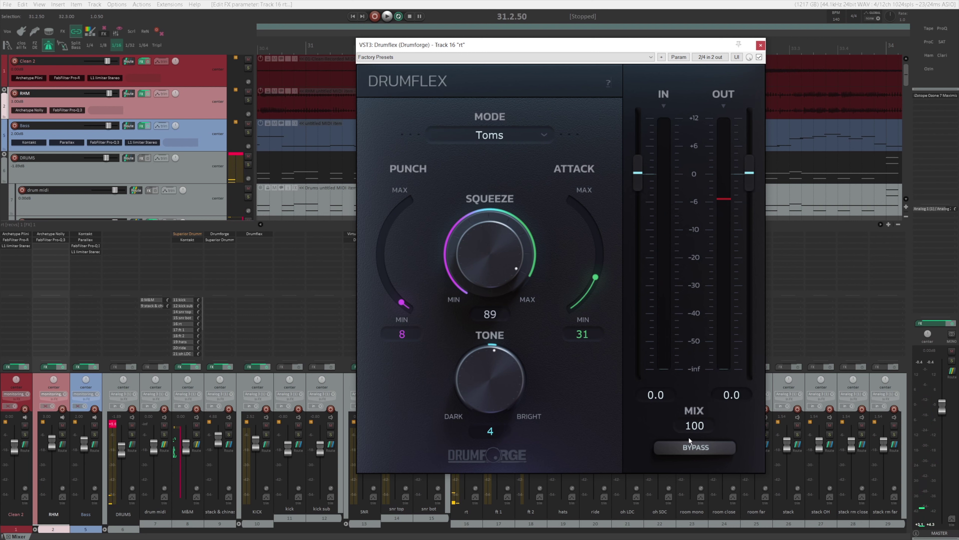
Compare the rt tom's Drumflex against bypass during playback and trim its output to about -0.30
{"action": "key", "text": "space"}
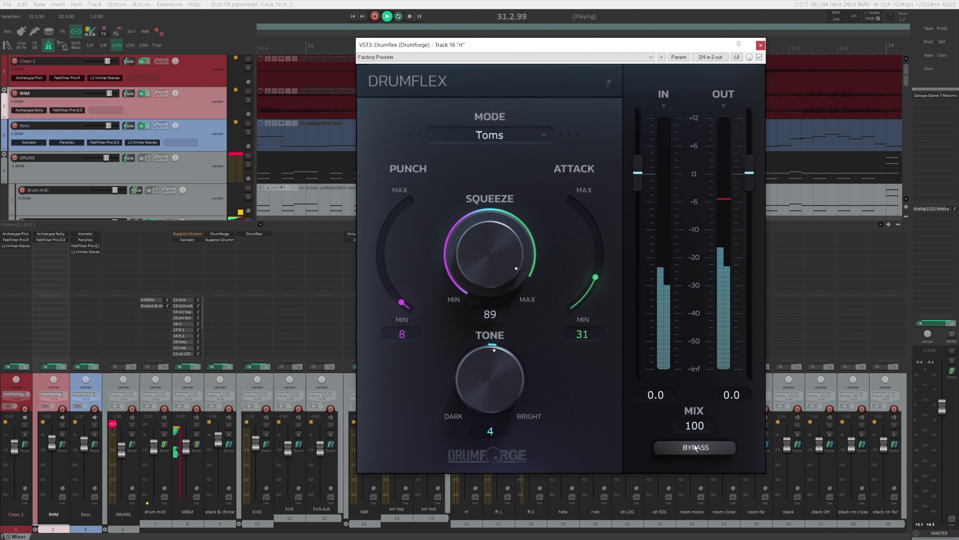
{"action": "left_click", "coordinate": [695, 447]}
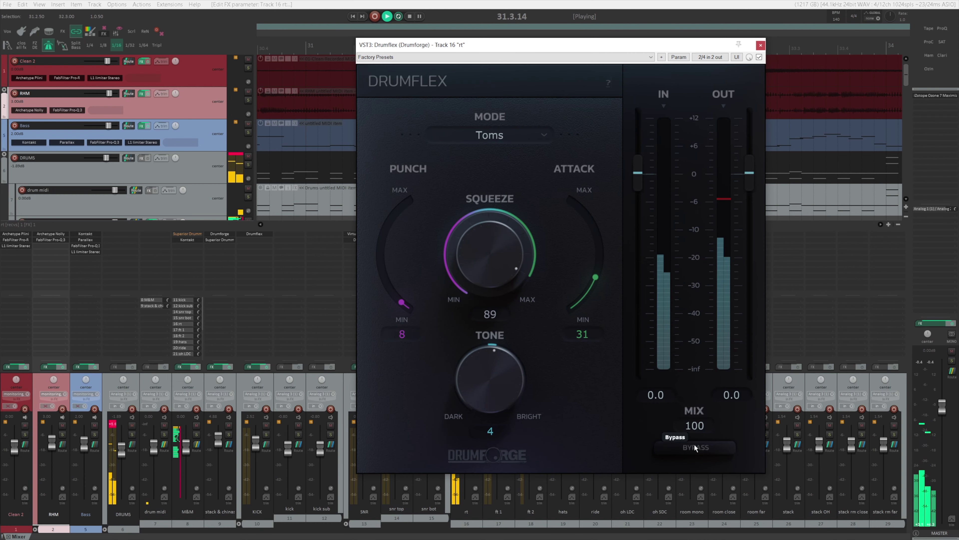
{"action": "left_click", "coordinate": [695, 448]}
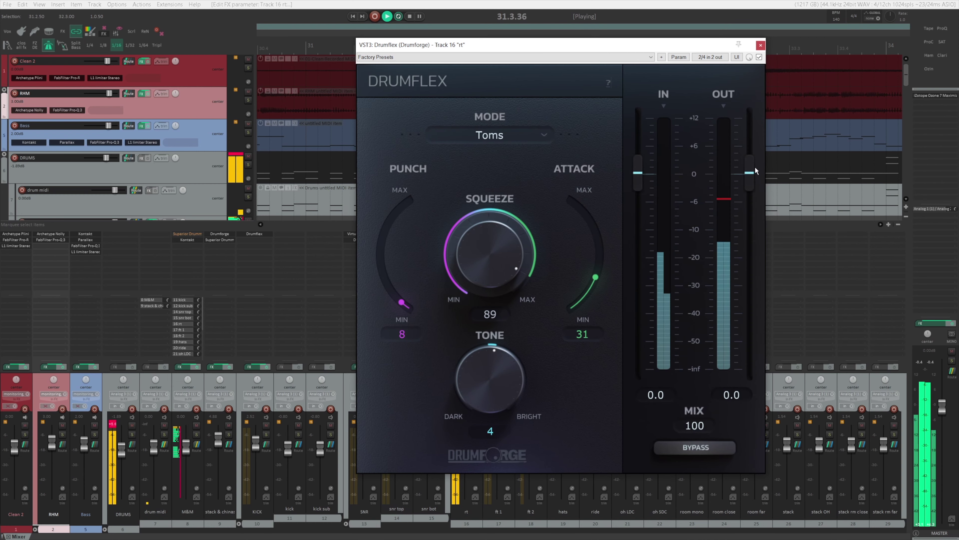
{"action": "key", "text": "space"}
{"action": "left_click_drag", "start_coordinate": [751, 169], "coordinate": [751, 170]}
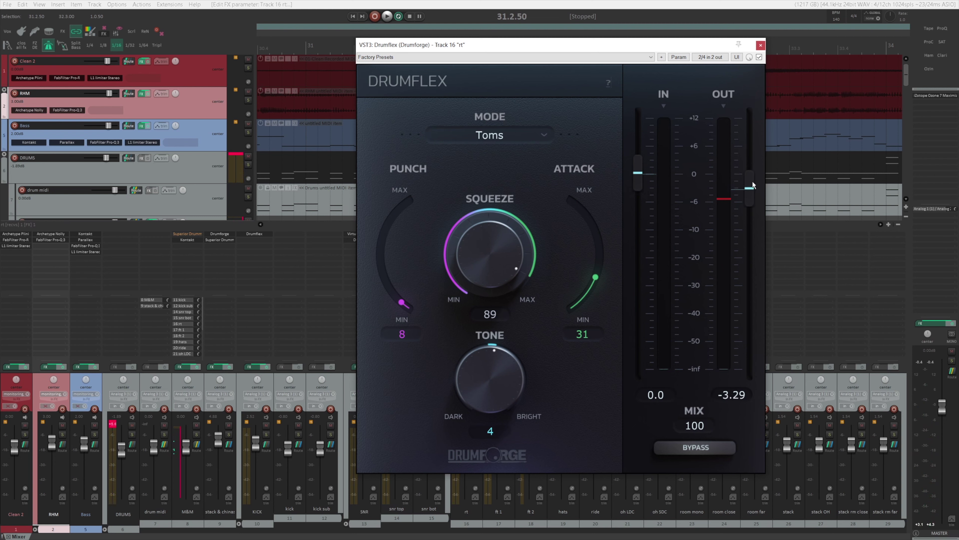
{"action": "key", "text": "space"}
{"action": "left_click_drag", "start_coordinate": [751, 187], "coordinate": [752, 183]}
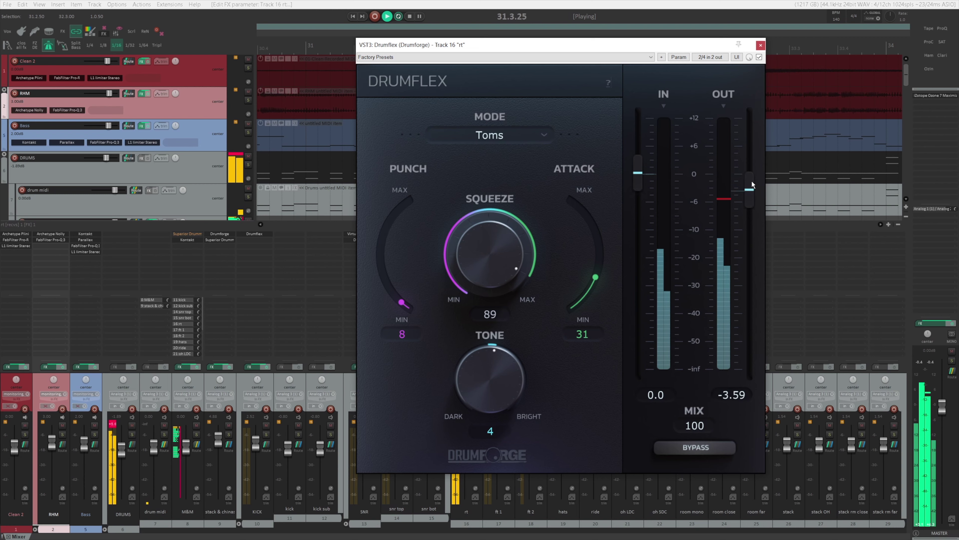
{"action": "left_click", "coordinate": [701, 449]}
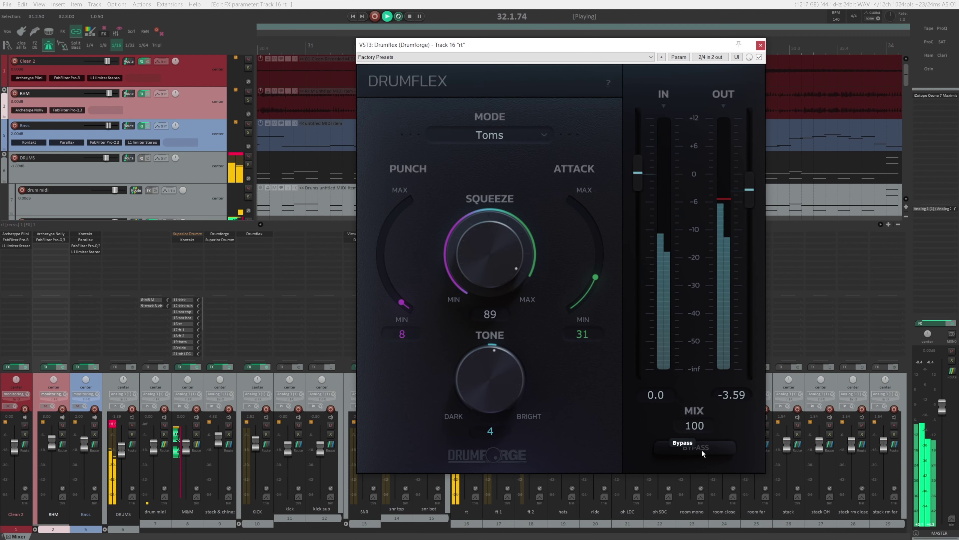
{"action": "left_click", "coordinate": [701, 449]}
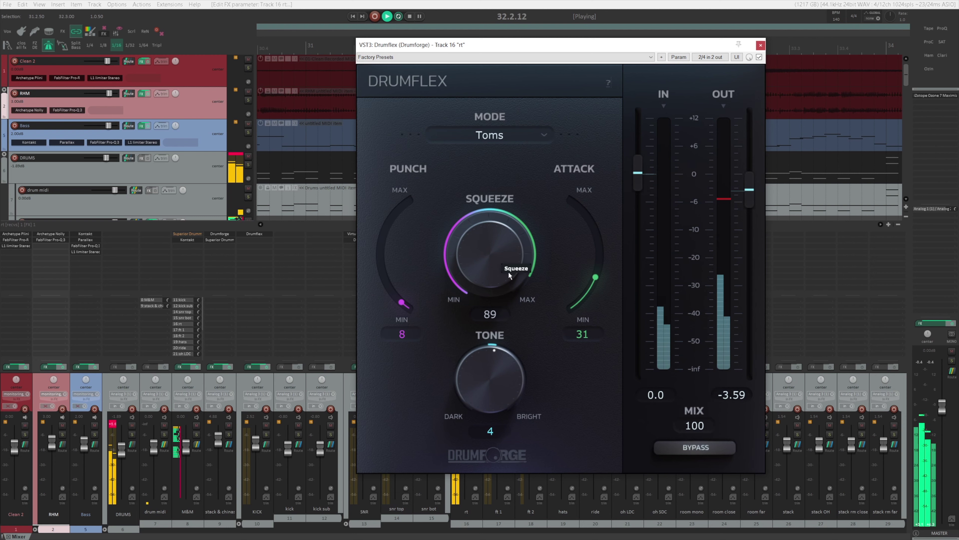
{"action": "key", "text": "space"}
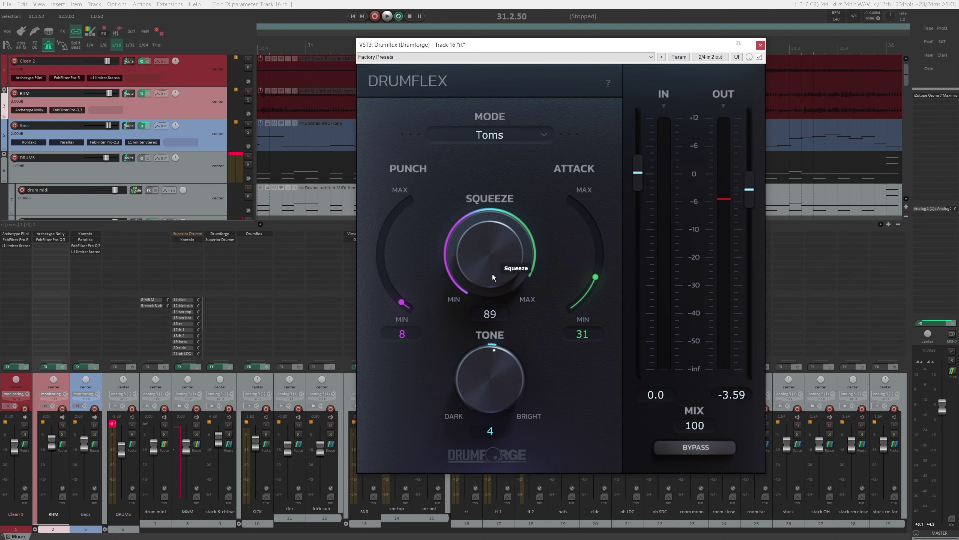
Raise squeeze from 89 to 94, A/B with bypass, set output to -1.34, and close the window
{"action": "key", "text": "space"}
{"action": "left_click_drag", "start_coordinate": [492, 271], "coordinate": [494, 267]}
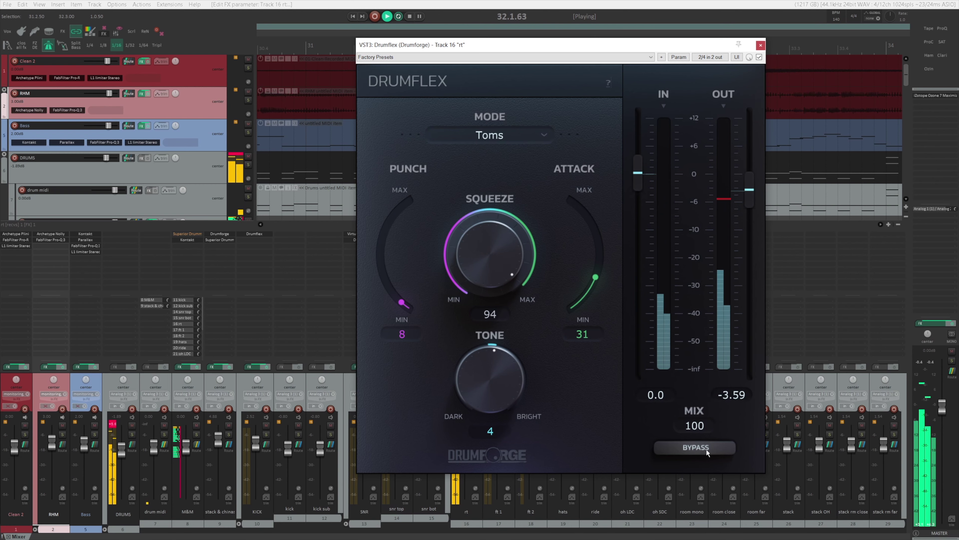
{"action": "left_click", "coordinate": [696, 447]}
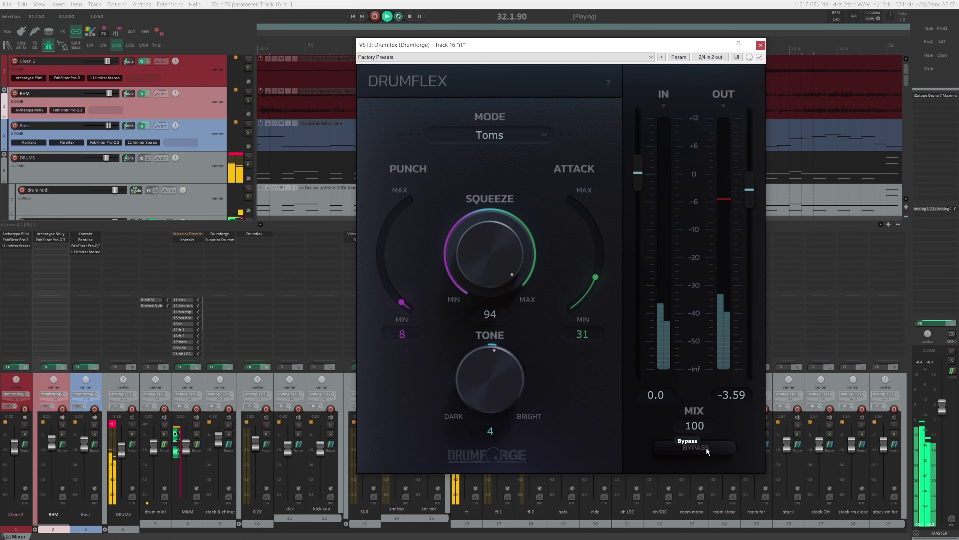
{"action": "left_click", "coordinate": [708, 449]}
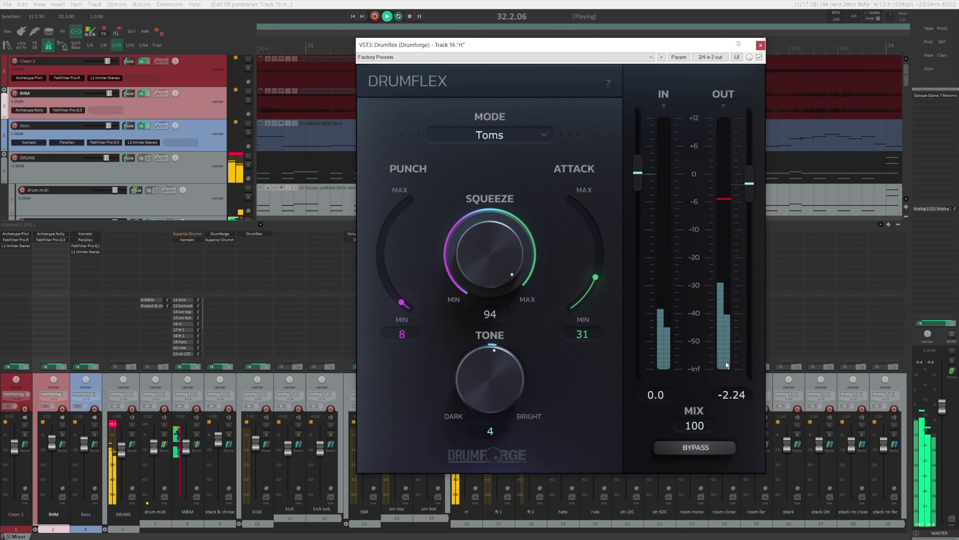
{"action": "left_click", "coordinate": [714, 447]}
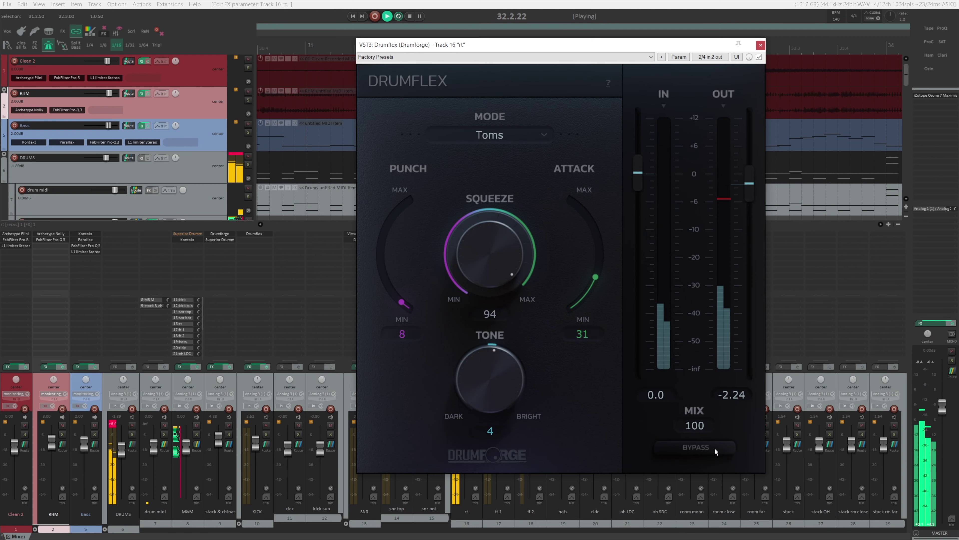
{"action": "left_click", "coordinate": [714, 447]}
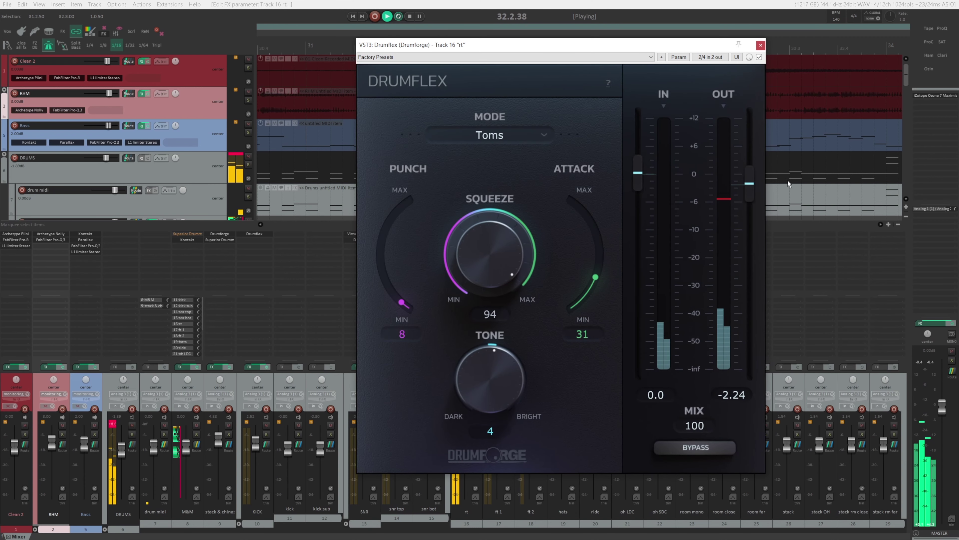
{"action": "left_click_drag", "start_coordinate": [750, 184], "coordinate": [750, 181]}
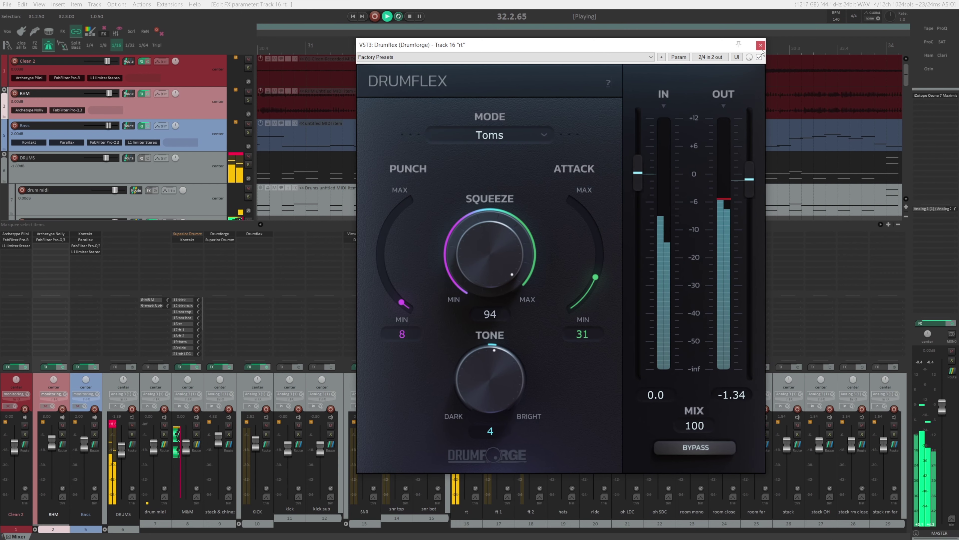
{"action": "key", "text": "Escape"}
{"action": "key", "text": "space"}
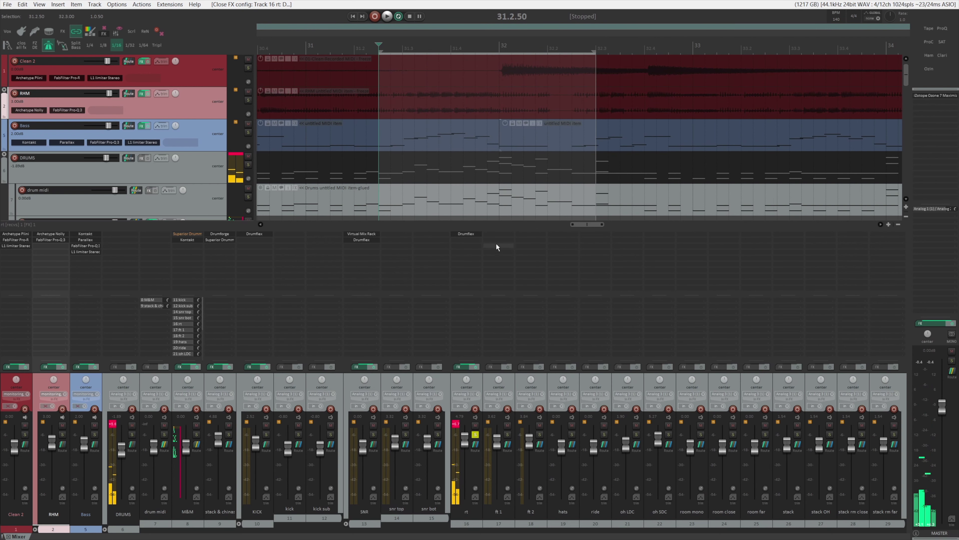
Exclusively solo the ft 1 tom and switch its Drumflex to Toms mode
{"action": "left_click", "coordinate": [507, 434], "text": "ctrl+alt"}
{"action": "left_click", "coordinate": [487, 128]}
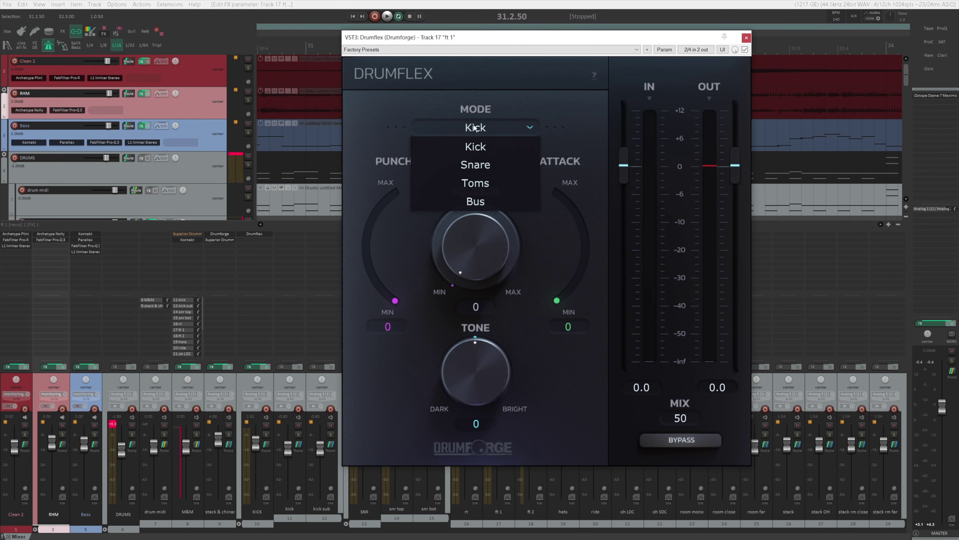
{"action": "left_click", "coordinate": [477, 184]}
During playback, set ft 1's Drumflex Squeeze to 100 and Mix to 100
{"action": "key", "text": "space"}
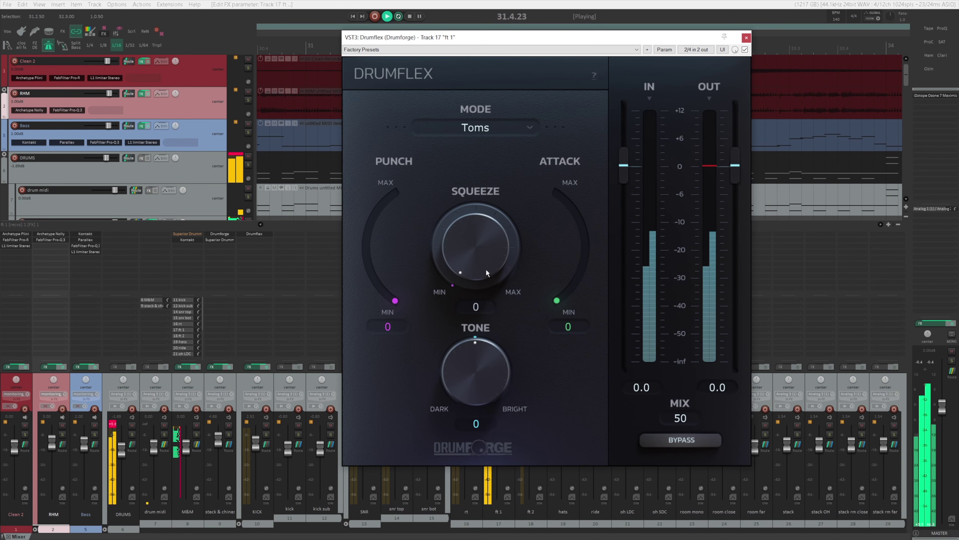
{"action": "left_click_drag", "start_coordinate": [485, 268], "coordinate": [483, 181]}
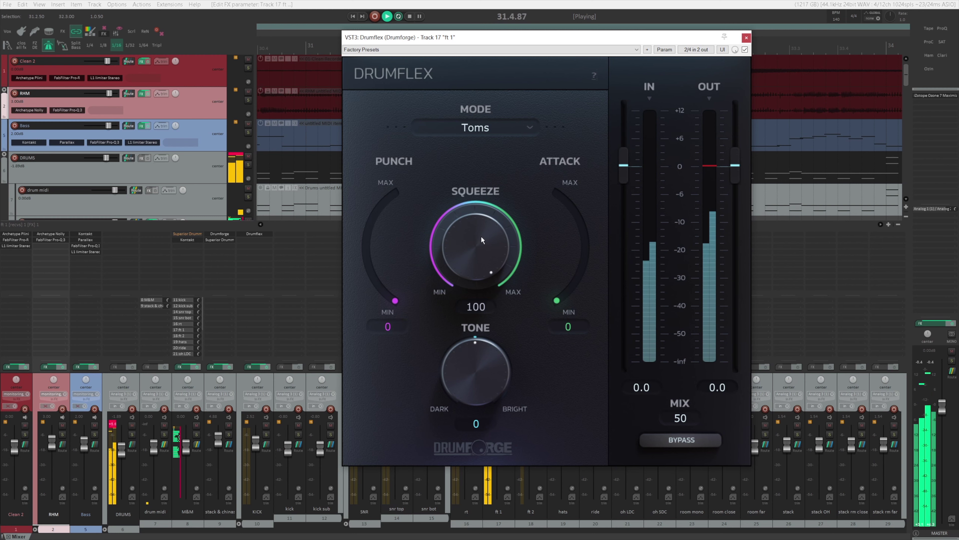
{"action": "left_click_drag", "start_coordinate": [687, 418], "coordinate": [690, 284]}
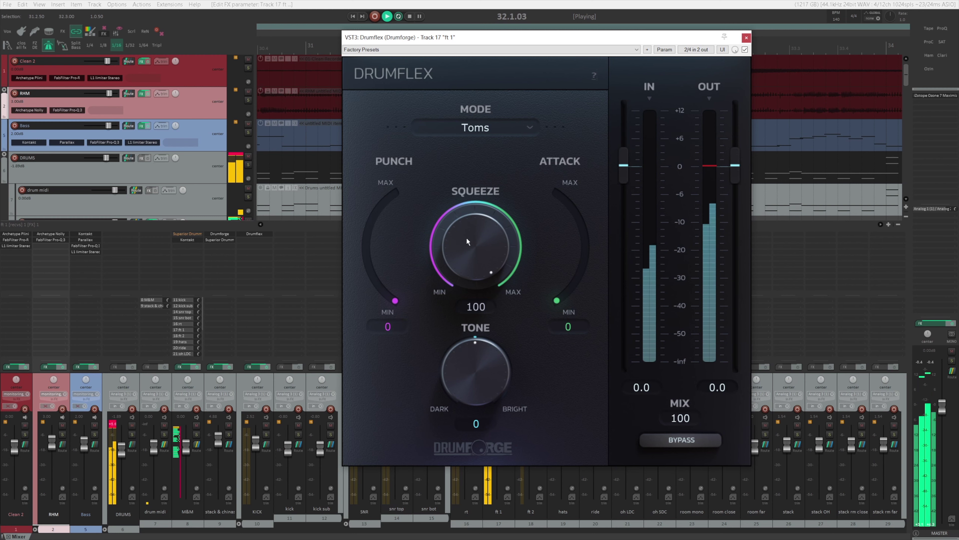
{"action": "left_click_drag", "start_coordinate": [475, 232], "coordinate": [477, 223]}
{"action": "key", "text": "space"}
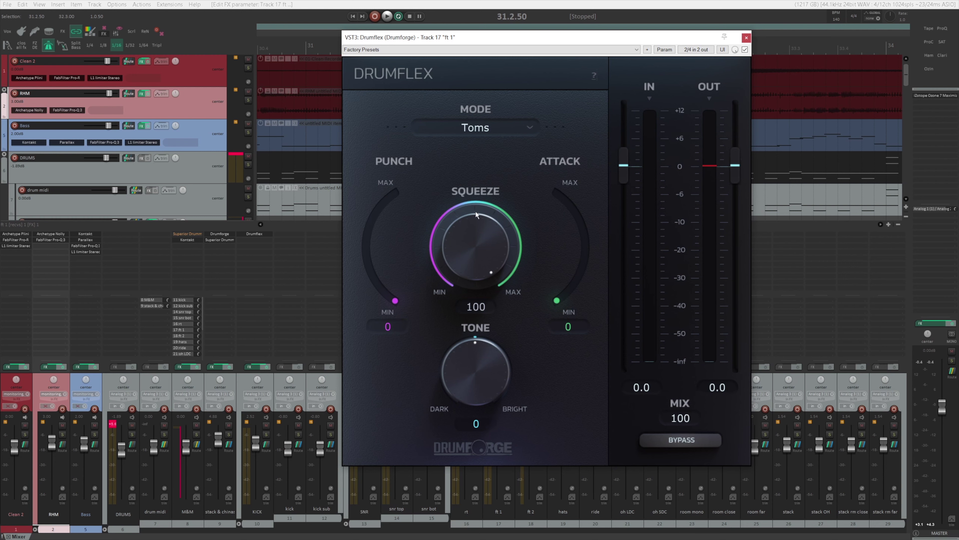
{"action": "key", "text": "space"}
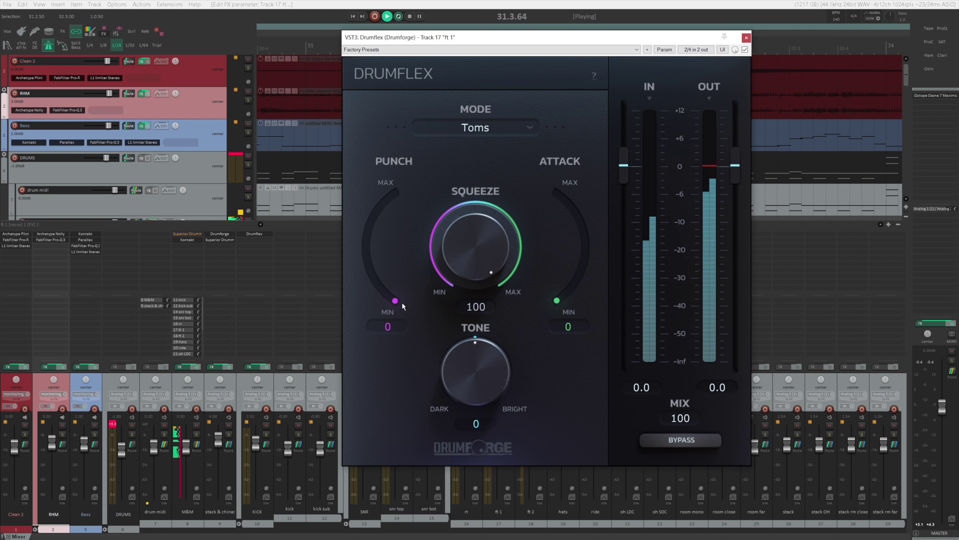
Set ft 1's Drumflex Attack to 45 and Tone to 4, trying Punch but leaving it at 0
{"action": "left_click_drag", "start_coordinate": [556, 301], "coordinate": [593, 259]}
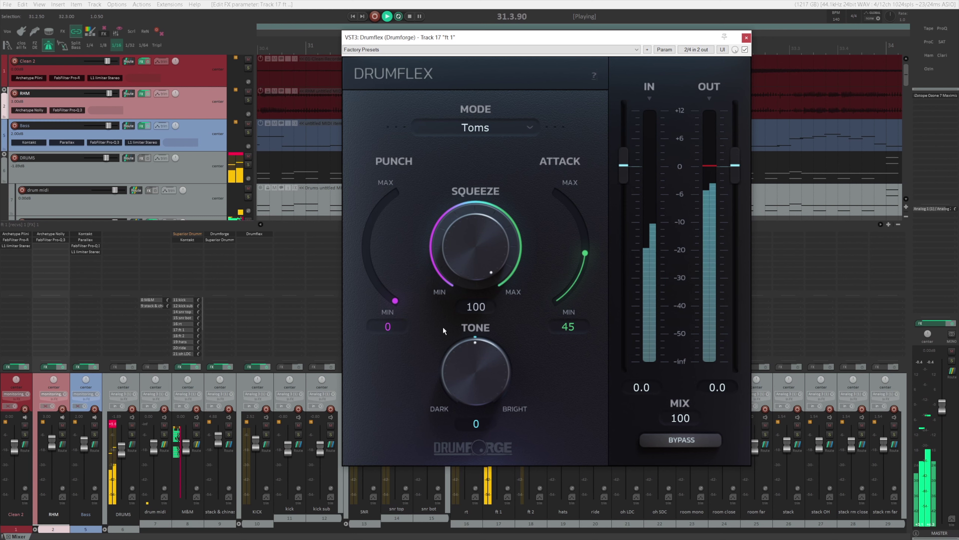
{"action": "mouse_move", "coordinate": [469, 369]}
{"action": "left_mouse_down"}
{"action": "mouse_move", "coordinate": [467, 351]}
{"action": "mouse_move", "coordinate": [462, 361]}
{"action": "left_mouse_up"}
{"action": "mouse_move", "coordinate": [389, 308]}
{"action": "left_mouse_down"}
{"action": "mouse_move", "coordinate": [369, 257]}
{"action": "mouse_move", "coordinate": [380, 292]}
{"action": "left_mouse_up"}
{"action": "key", "text": "space"}
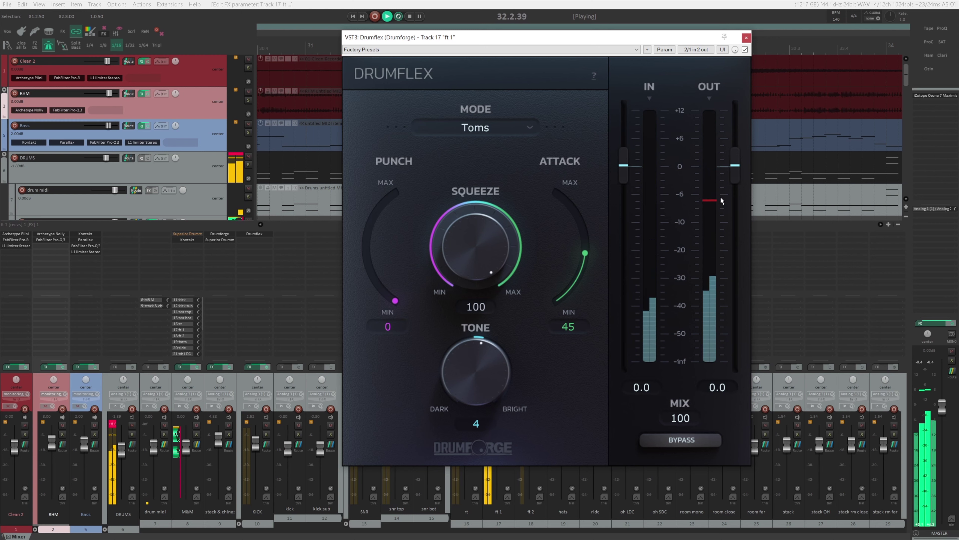
{"action": "key", "text": "space"}
{"action": "key", "text": "space"}
A/B ft 1's Drumflex against bypass, set its output to -1.51, then stop and close the window
{"action": "left_click", "coordinate": [690, 440]}
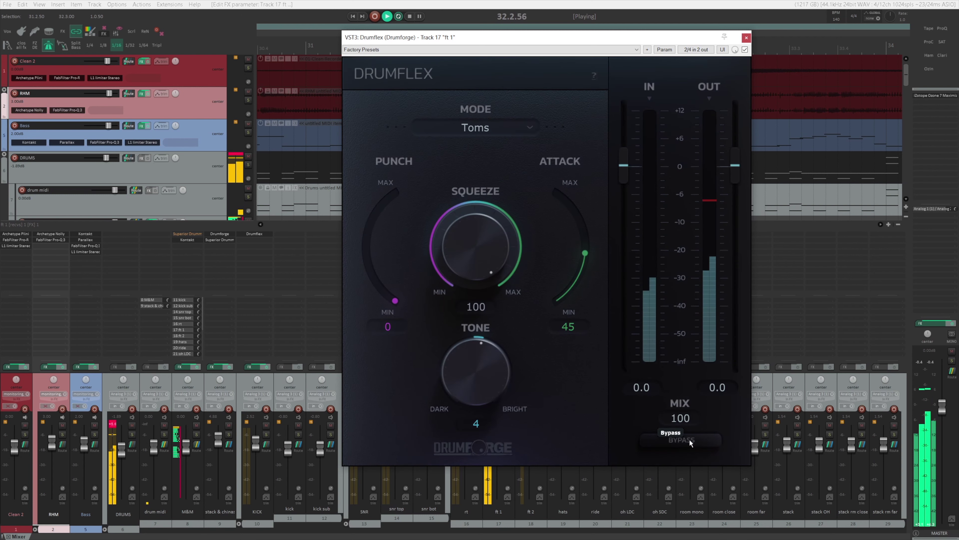
{"action": "left_click", "coordinate": [690, 439]}
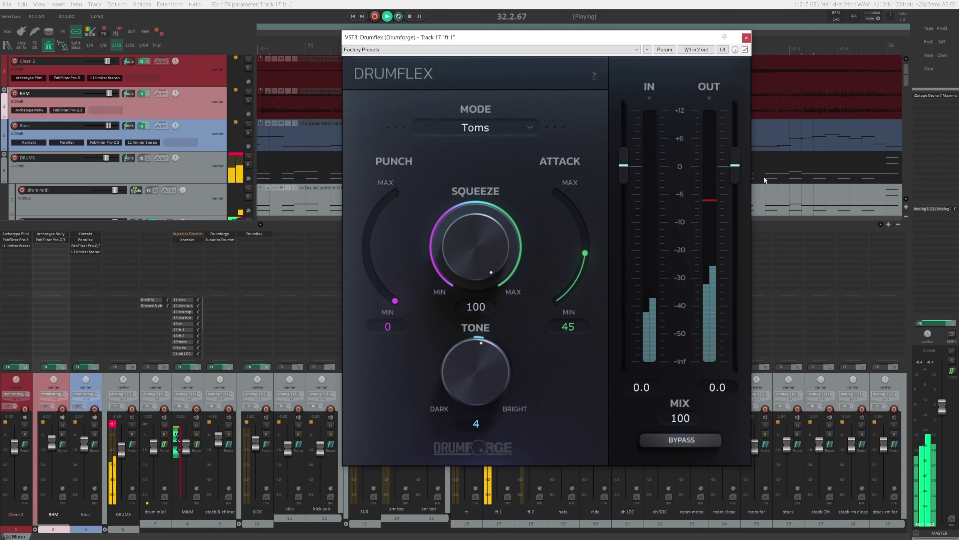
{"action": "left_click_drag", "start_coordinate": [735, 166], "coordinate": [738, 178]}
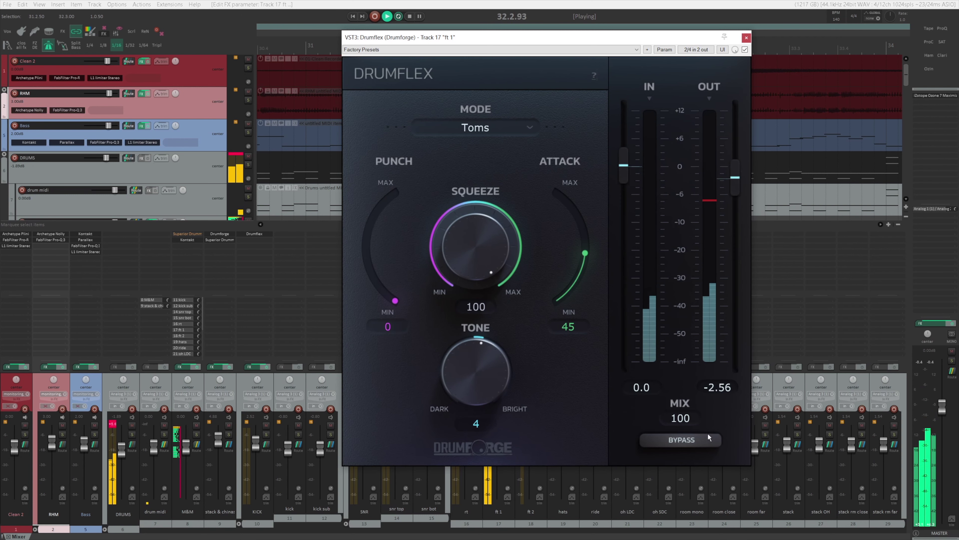
{"action": "left_click", "coordinate": [703, 441]}
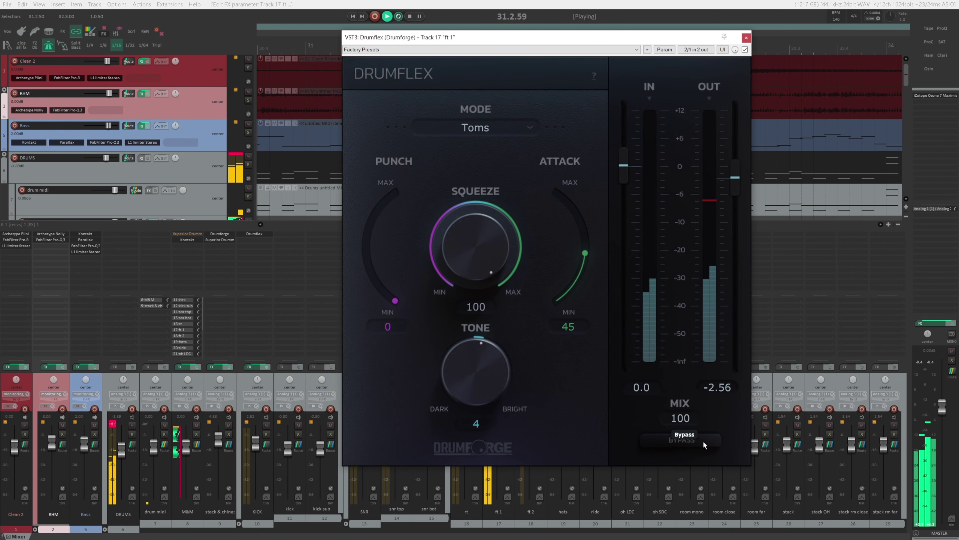
{"action": "left_click", "coordinate": [702, 440]}
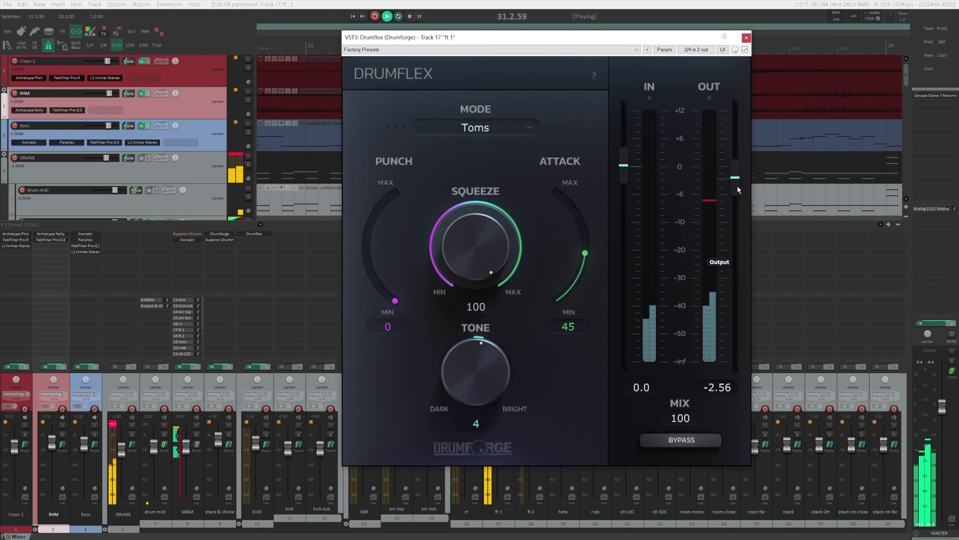
{"action": "left_click_drag", "start_coordinate": [738, 185], "coordinate": [738, 182]}
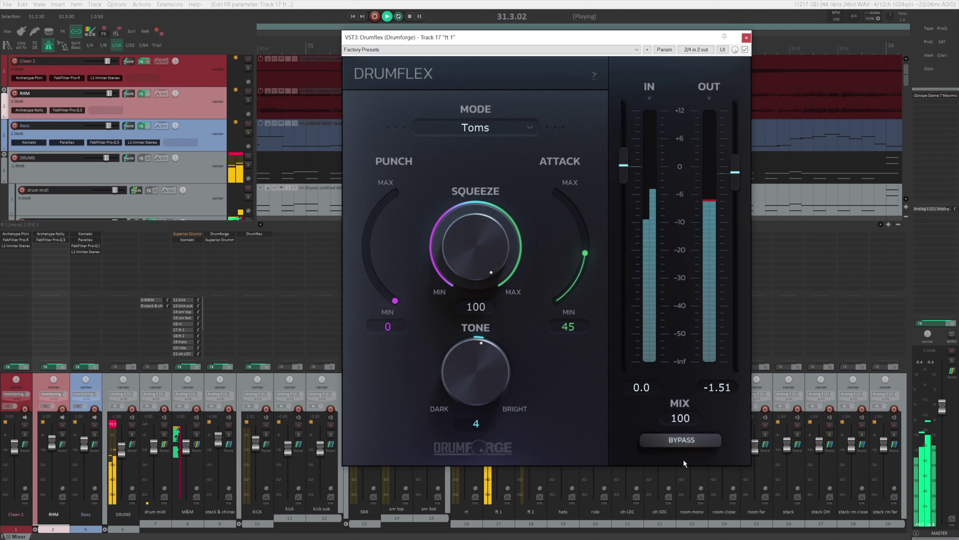
{"action": "left_click", "coordinate": [687, 440]}
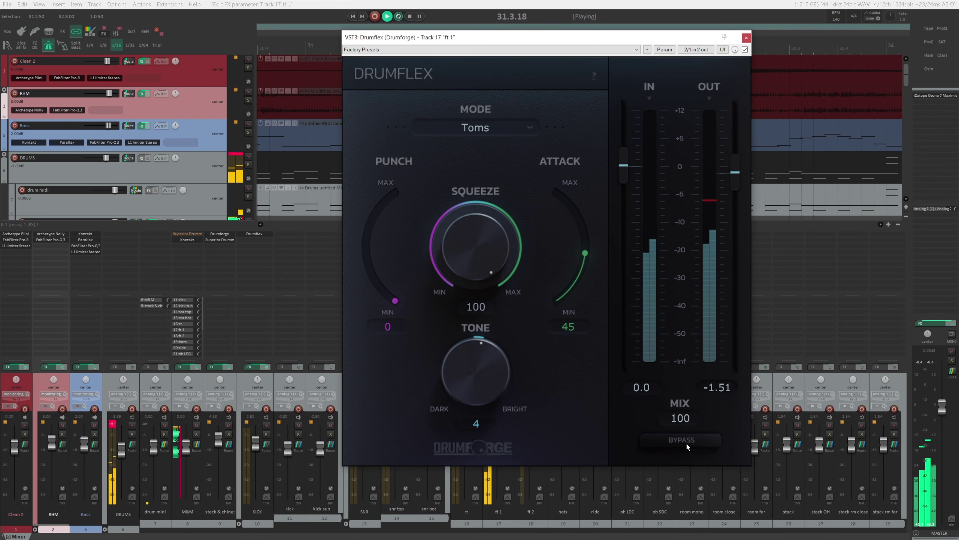
{"action": "left_click", "coordinate": [687, 443]}
{"action": "key", "text": "space"}
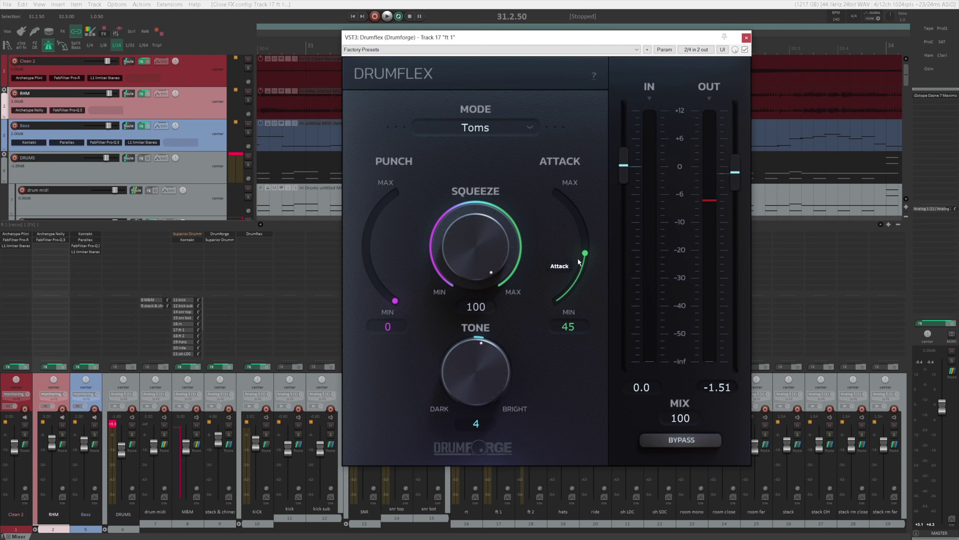
{"action": "key", "text": "Escape"}
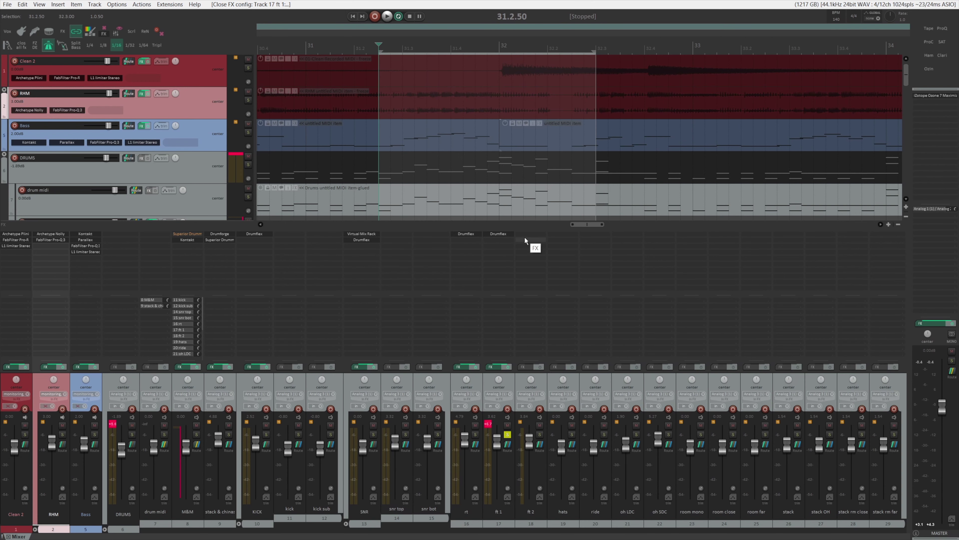
Paste Drumflex onto the ft 2 tom track and raise its Squeeze to 100
{"action": "key", "text": "ctrl+v"}
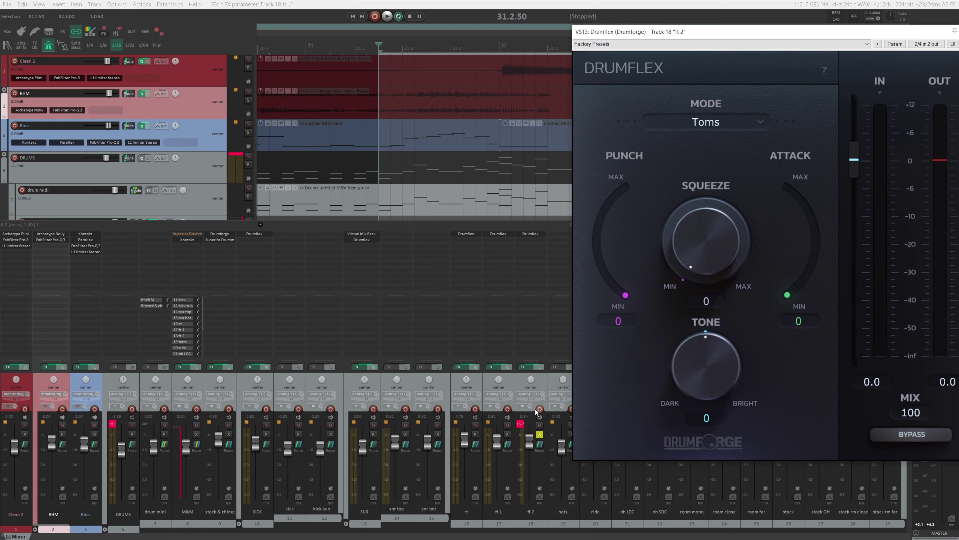
{"action": "left_click_drag", "start_coordinate": [703, 32], "coordinate": [545, 56]}
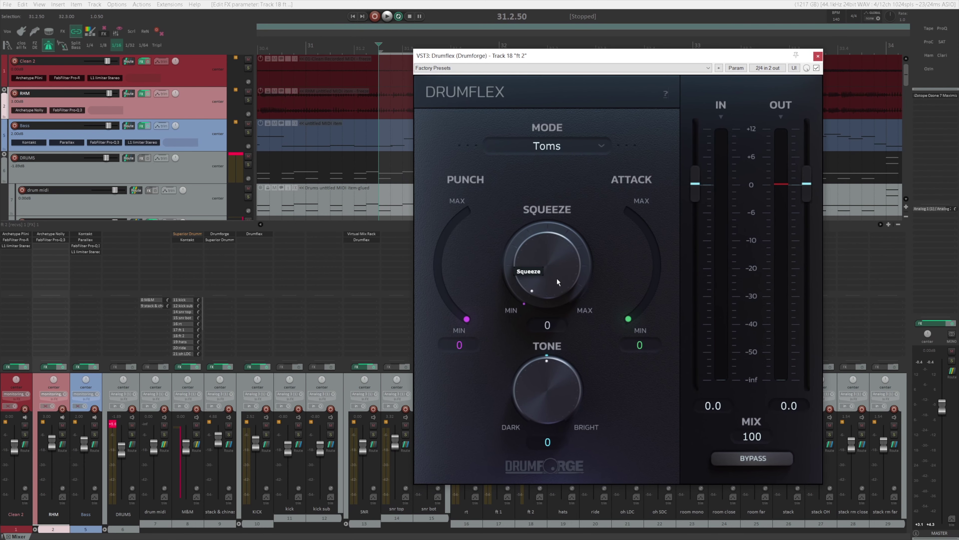
{"action": "key", "text": "space"}
{"action": "left_click_drag", "start_coordinate": [557, 277], "coordinate": [566, 158]}
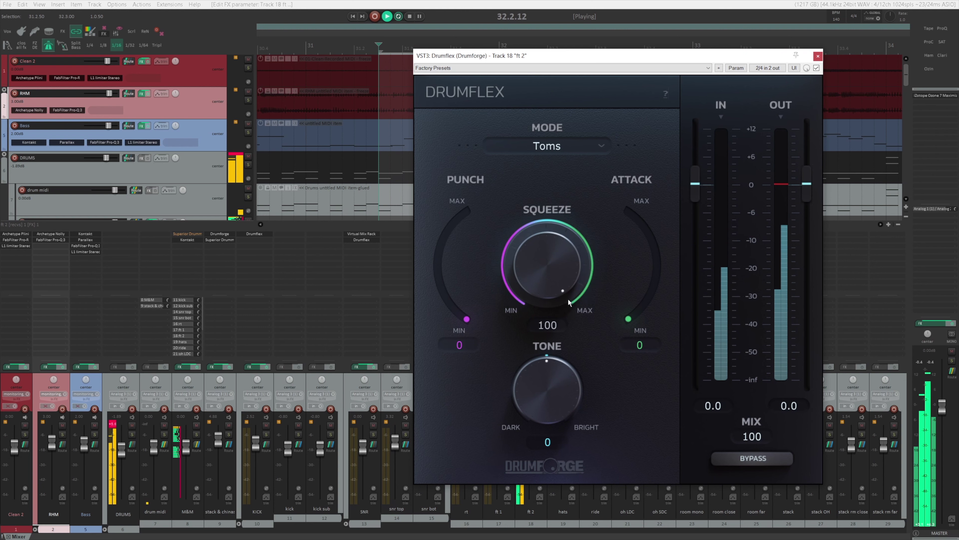
{"action": "key", "text": "space"}
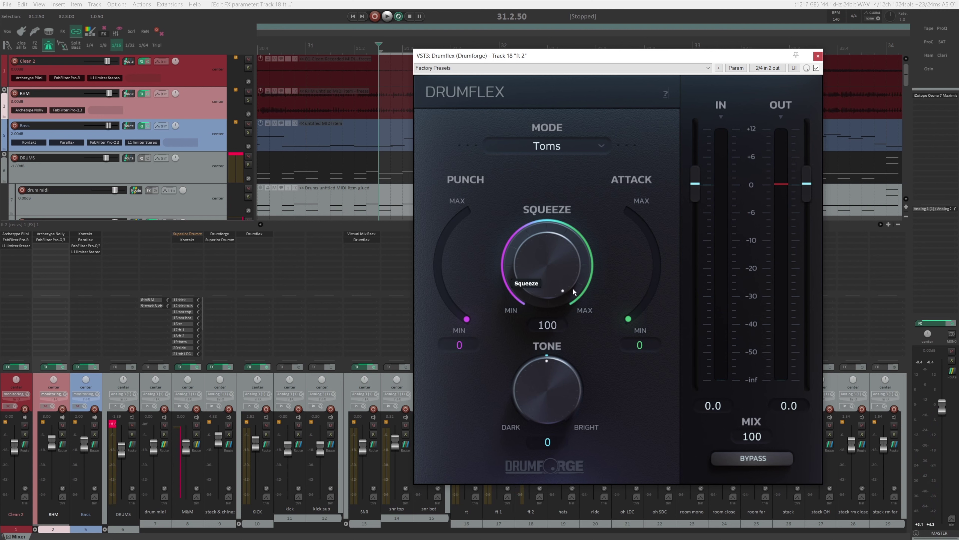
While playing, set ft 2's Drumflex to Punch 12, Attack 25 and Tone 14
{"action": "key", "text": "space"}
{"action": "left_click_drag", "start_coordinate": [628, 318], "coordinate": [661, 287]}
{"action": "mouse_move", "coordinate": [561, 369]}
{"action": "left_mouse_down"}
{"action": "mouse_move", "coordinate": [561, 325]}
{"action": "mouse_move", "coordinate": [560, 353]}
{"action": "left_mouse_up"}
{"action": "mouse_move", "coordinate": [464, 323]}
{"action": "left_mouse_down"}
{"action": "mouse_move", "coordinate": [446, 299]}
{"action": "mouse_move", "coordinate": [452, 310]}
{"action": "left_mouse_up"}
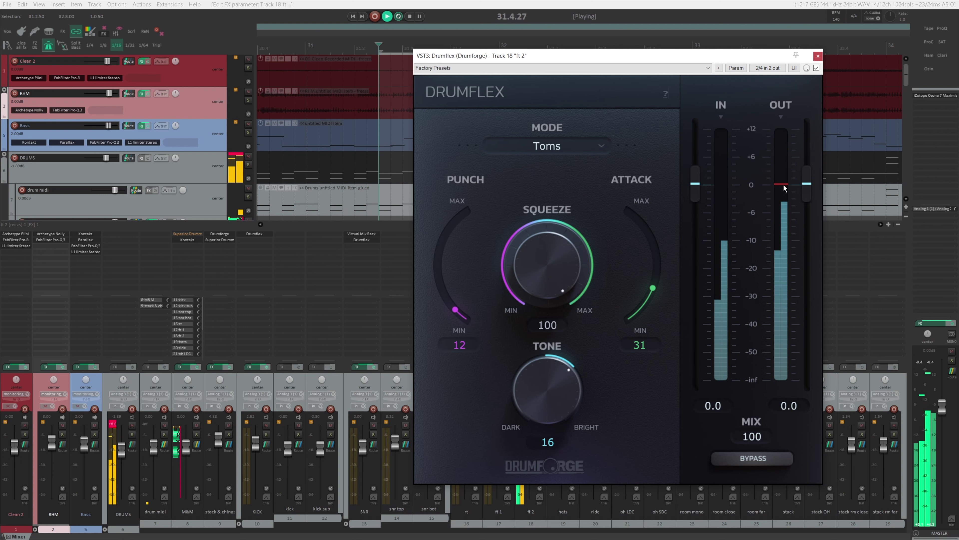
{"action": "left_click_drag", "start_coordinate": [566, 379], "coordinate": [564, 376]}
{"action": "left_click_drag", "start_coordinate": [653, 289], "coordinate": [650, 298]}
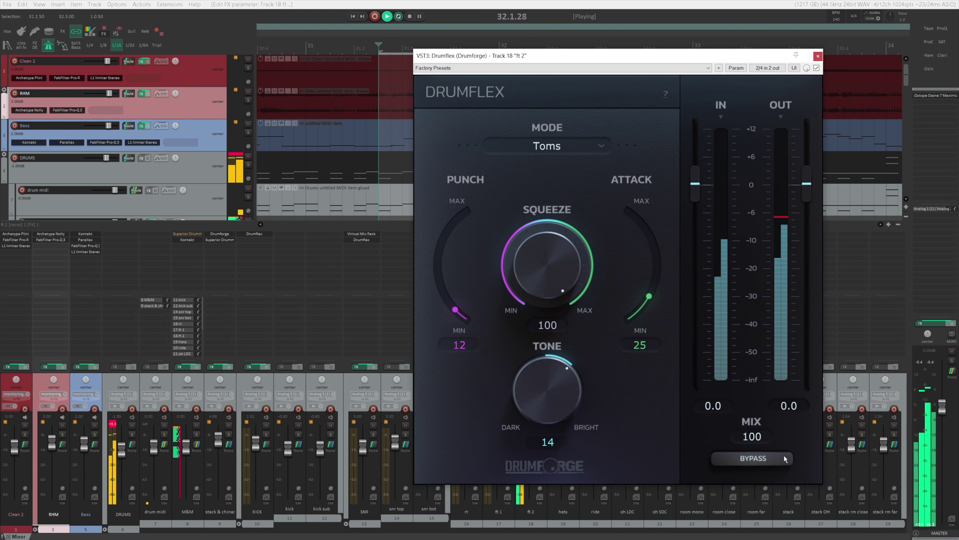
{"action": "key", "text": "space"}
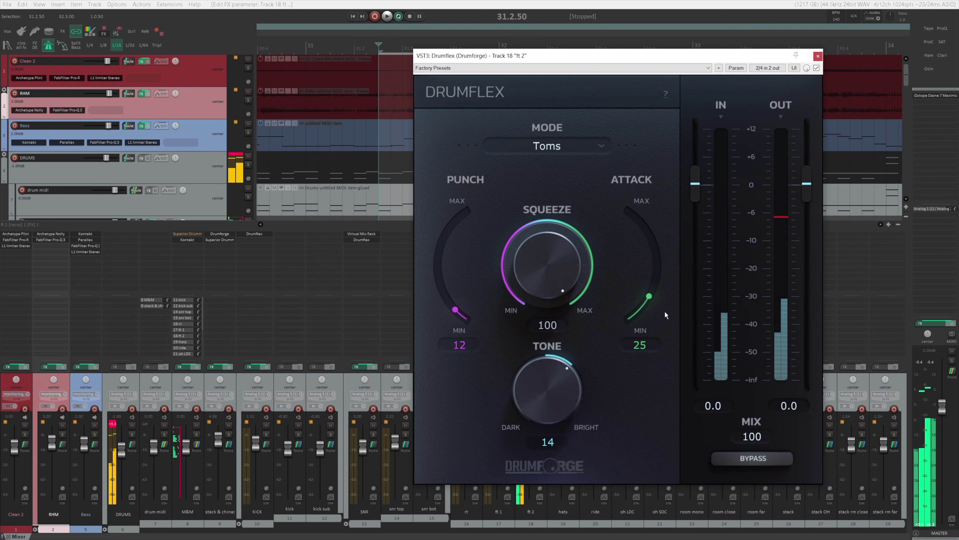
Compare ft 2's Drumflex with bypass, trim its output to -2.11, then stop and close the window
{"action": "key", "text": "space"}
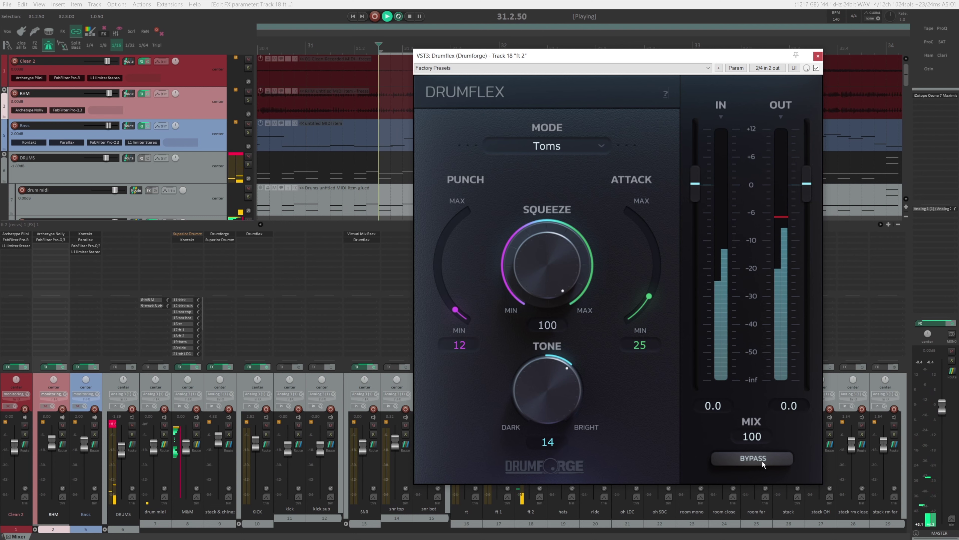
{"action": "left_click", "coordinate": [761, 459]}
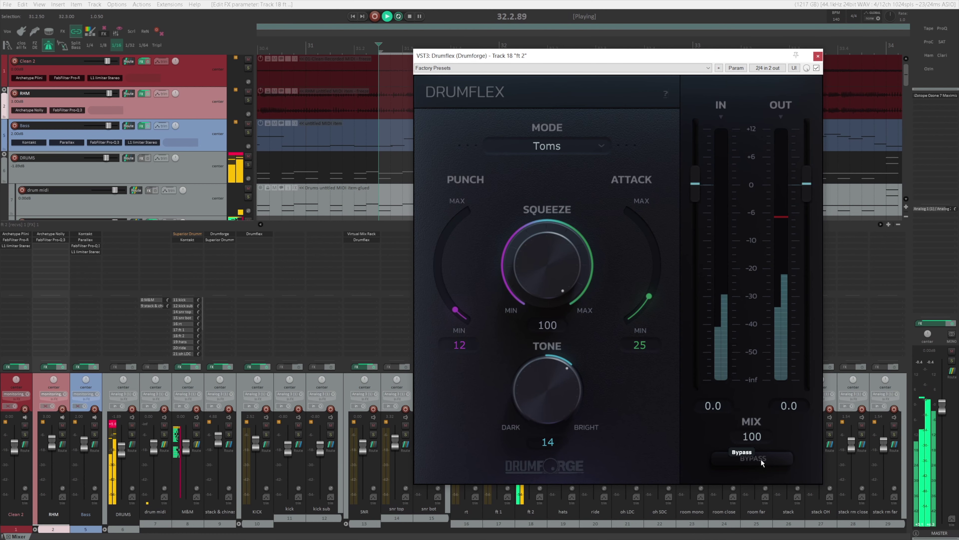
{"action": "left_click", "coordinate": [761, 459]}
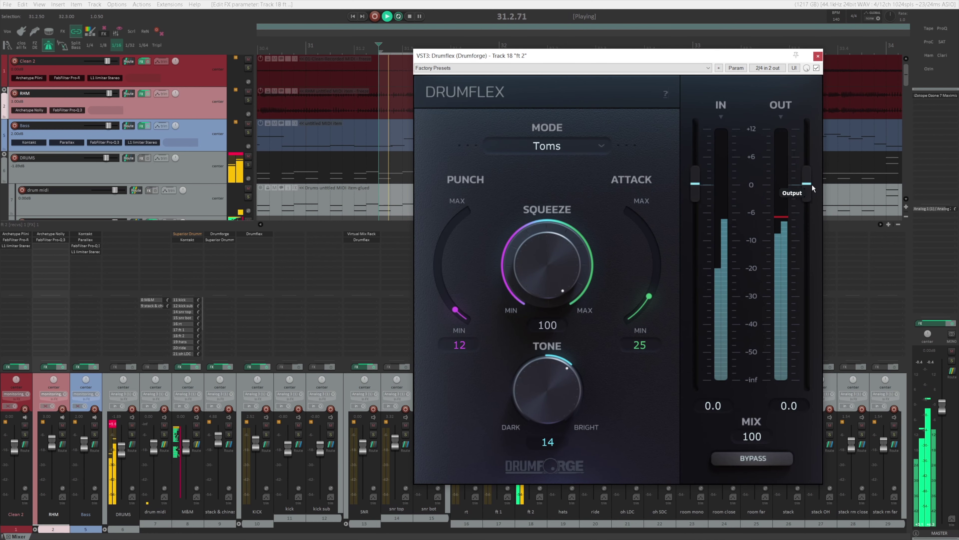
{"action": "left_click_drag", "start_coordinate": [811, 184], "coordinate": [808, 202]}
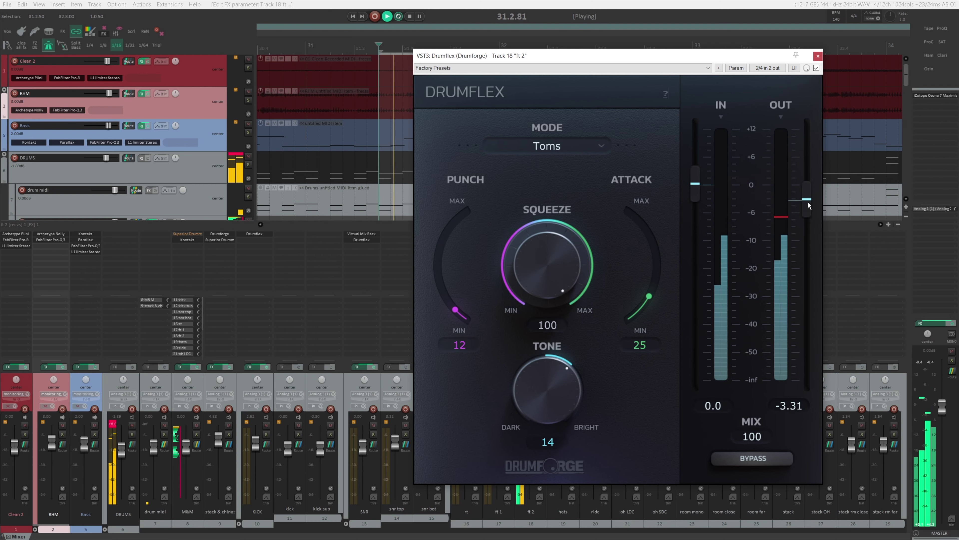
{"action": "left_click", "coordinate": [766, 457]}
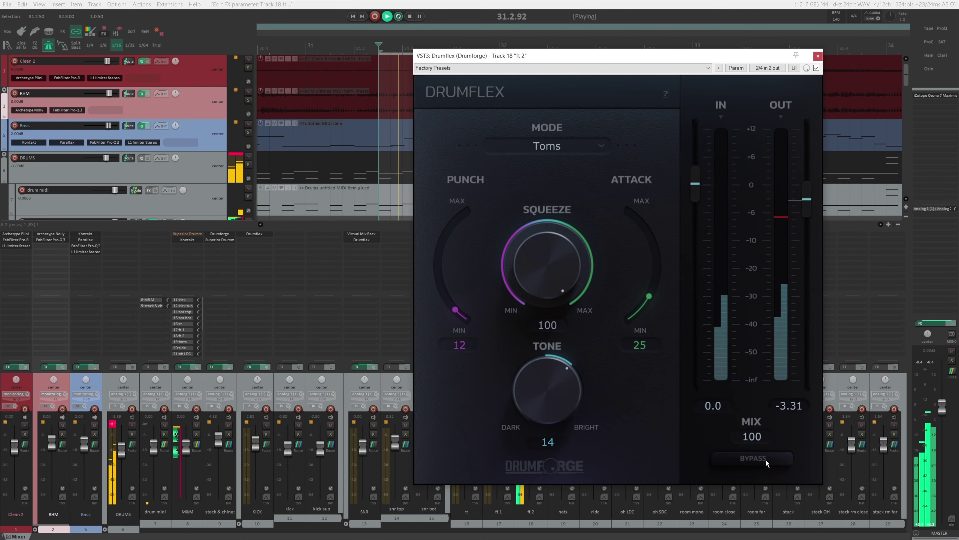
{"action": "left_click", "coordinate": [766, 459]}
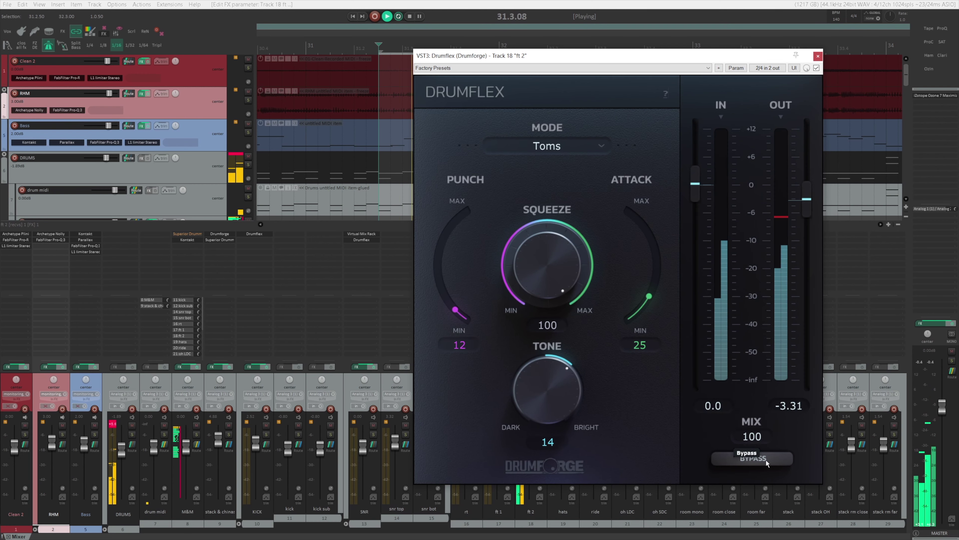
{"action": "left_click_drag", "start_coordinate": [807, 201], "coordinate": [807, 202]}
{"action": "left_click", "coordinate": [768, 459]}
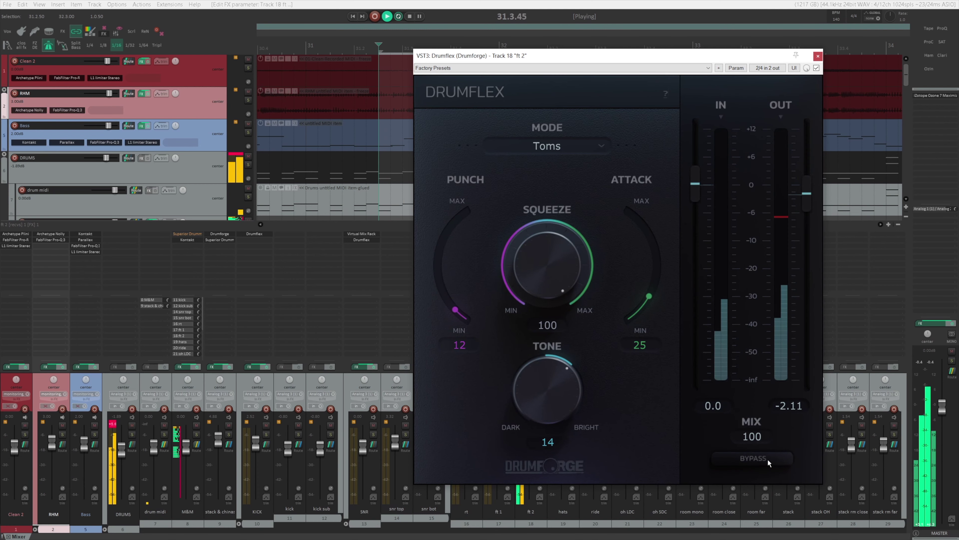
{"action": "left_click", "coordinate": [768, 458]}
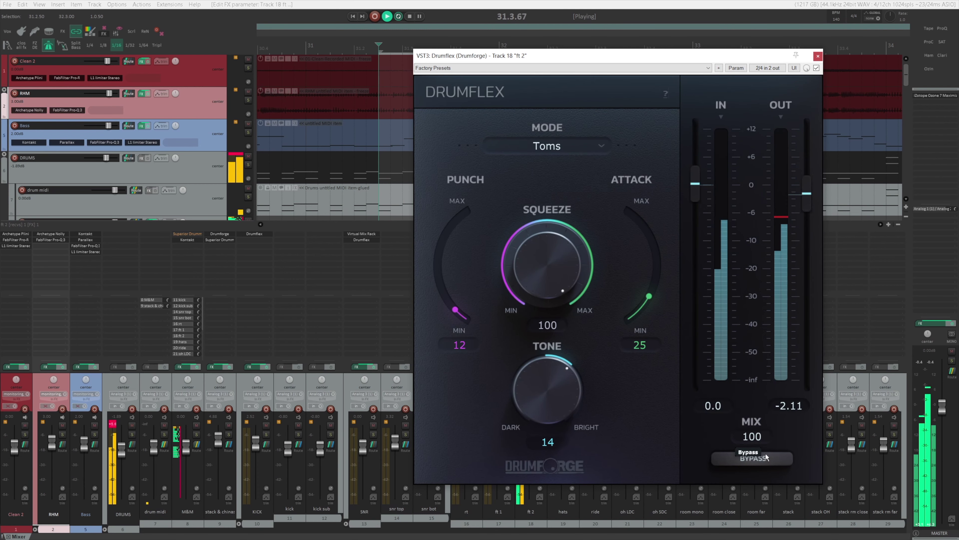
{"action": "key", "text": "space"}
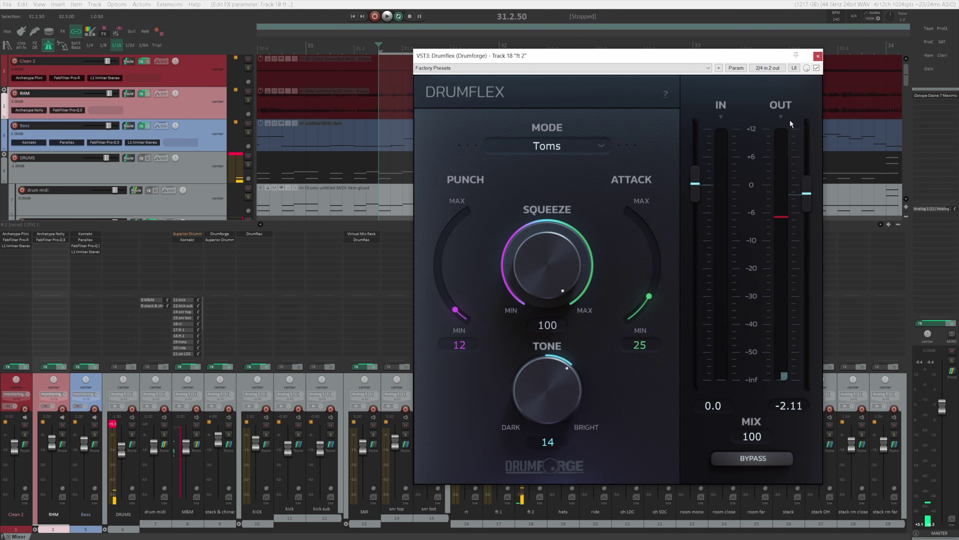
{"action": "left_click", "coordinate": [818, 57]}
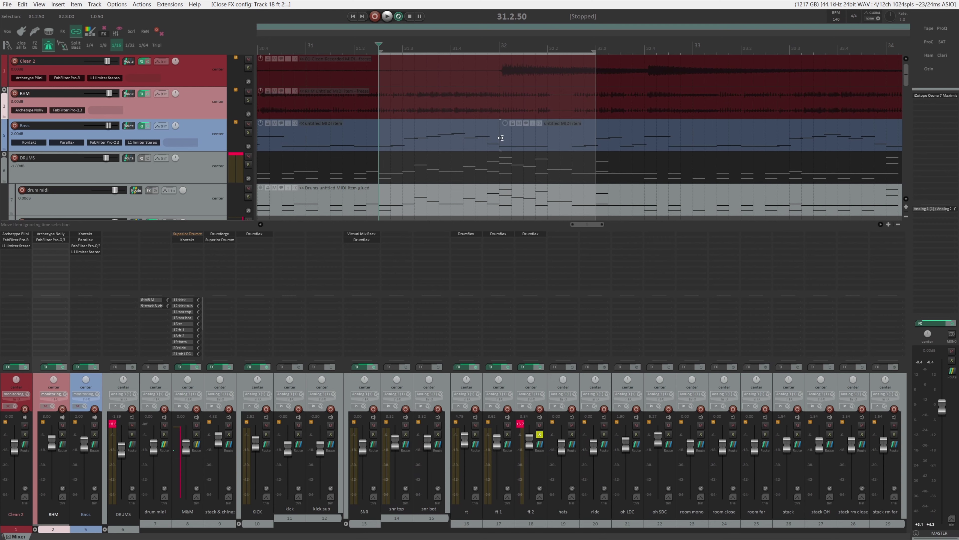
Exclusively solo the DRUMS folder and play the full kit from bar 27
{"action": "scroll", "coordinate": [421, 111], "scroll_direction": "down", "scroll_amount": 1}
{"action": "scroll", "coordinate": [436, 129], "scroll_direction": "left", "scroll_amount": 5}
{"action": "left_click", "coordinate": [413, 161]}
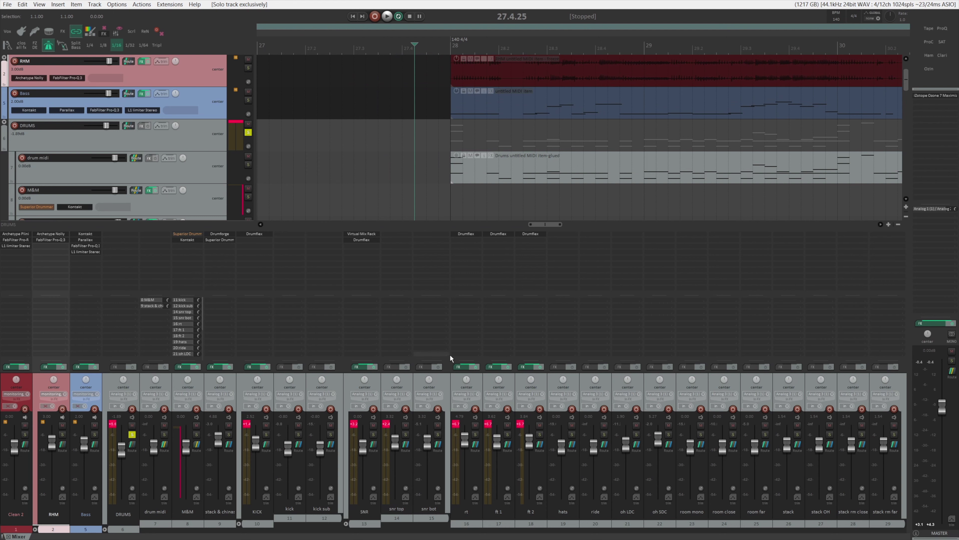
{"action": "key", "text": "space"}
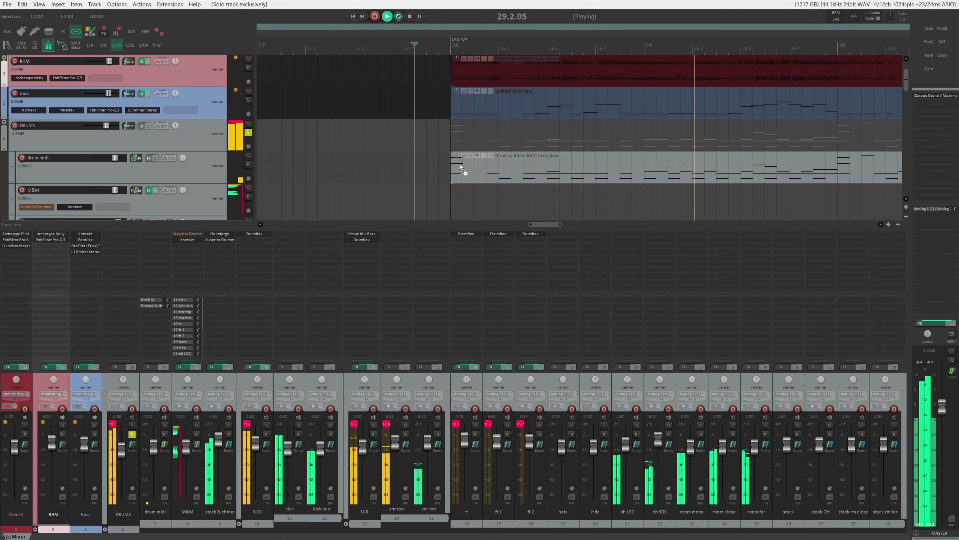
Stop playback and bypass the snare's Drumflex insert
{"action": "scroll", "coordinate": [460, 166], "scroll_direction": "right", "scroll_amount": 3}
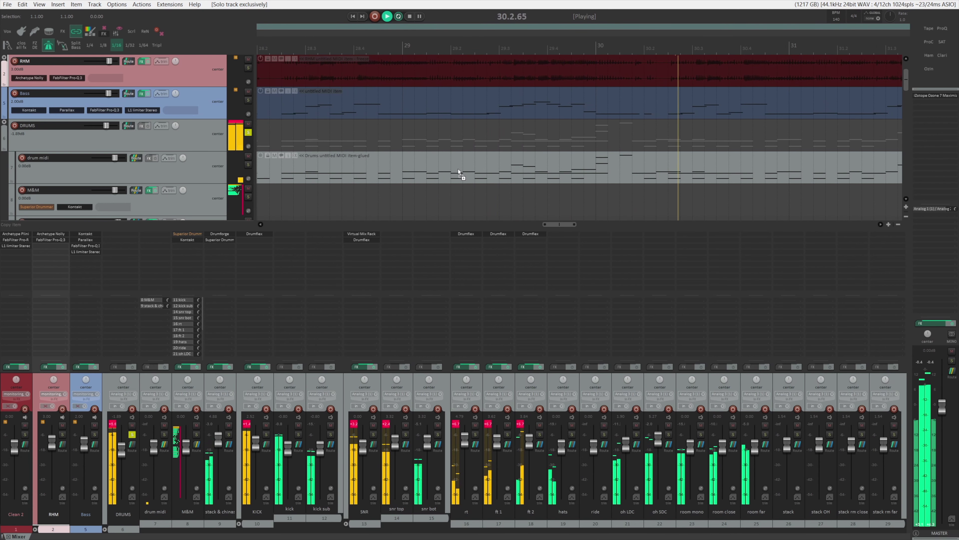
{"action": "scroll", "coordinate": [458, 169], "scroll_direction": "down", "scroll_amount": 3}
{"action": "scroll", "coordinate": [458, 172], "scroll_direction": "down", "scroll_amount": 2}
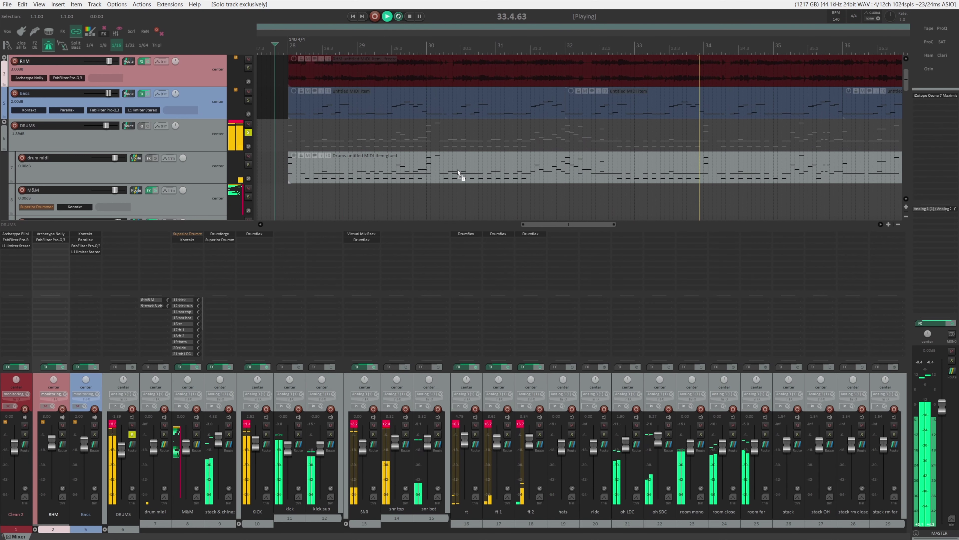
{"action": "key", "text": "space"}
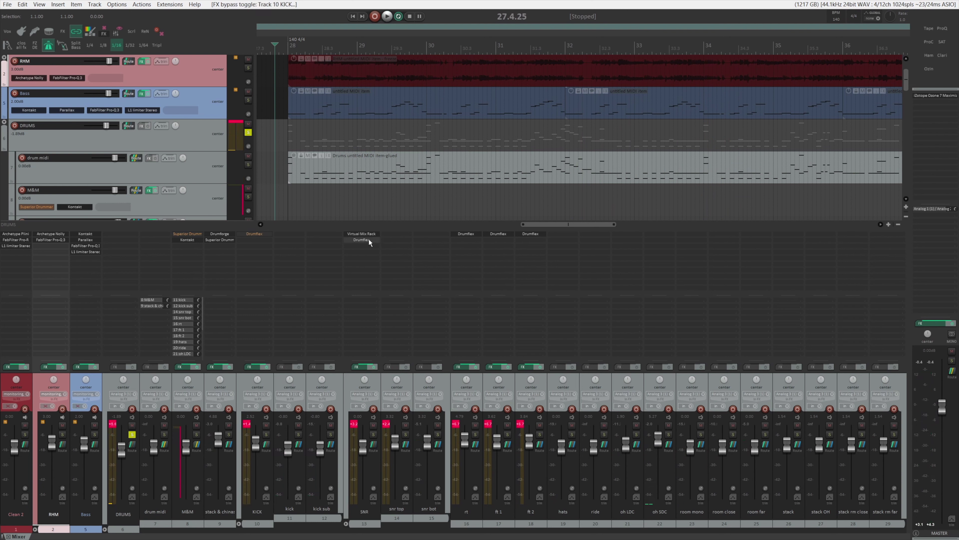
{"action": "left_click", "coordinate": [369, 239], "text": "shift"}
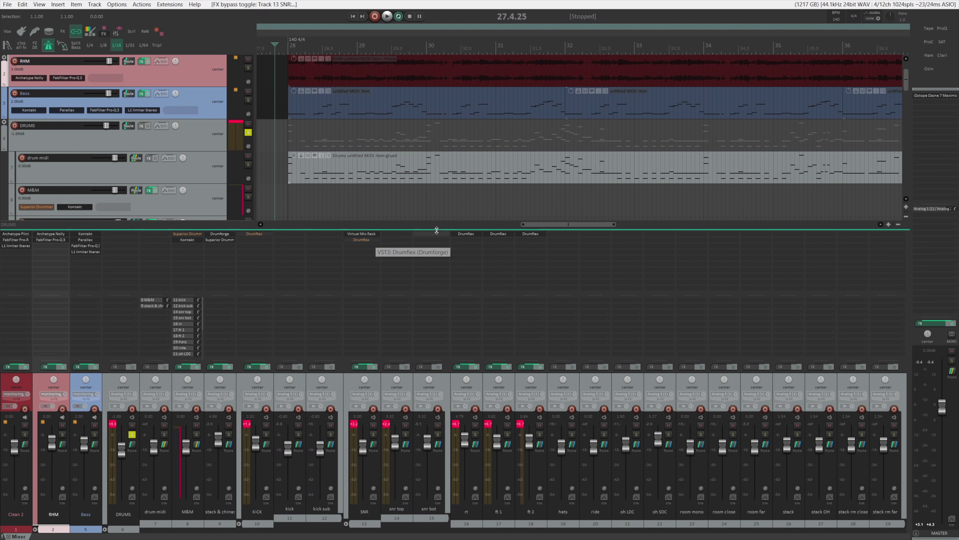
Bypass the rt tom's Drumflex too and listen to the drums with those inserts bypassed
{"action": "left_click", "coordinate": [472, 234], "text": "shift"}
{"action": "key", "text": "space"}
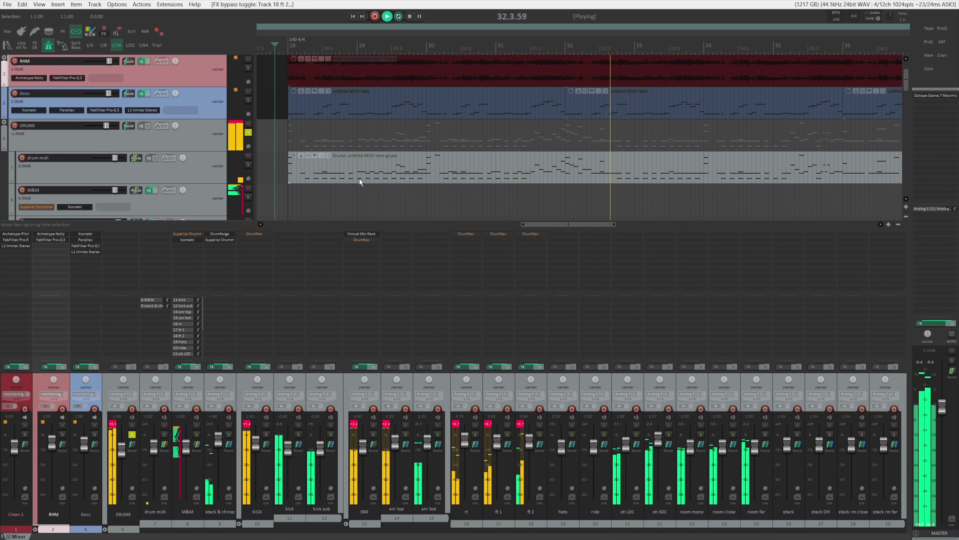
{"action": "key", "text": "space"}
Toggle the kick's Drumflex and re-enable the snare, rt tom and ft 1 Drumflex inserts
{"action": "left_click", "coordinate": [259, 233], "text": "shift"}
{"action": "left_click", "coordinate": [347, 241], "text": "shift"}
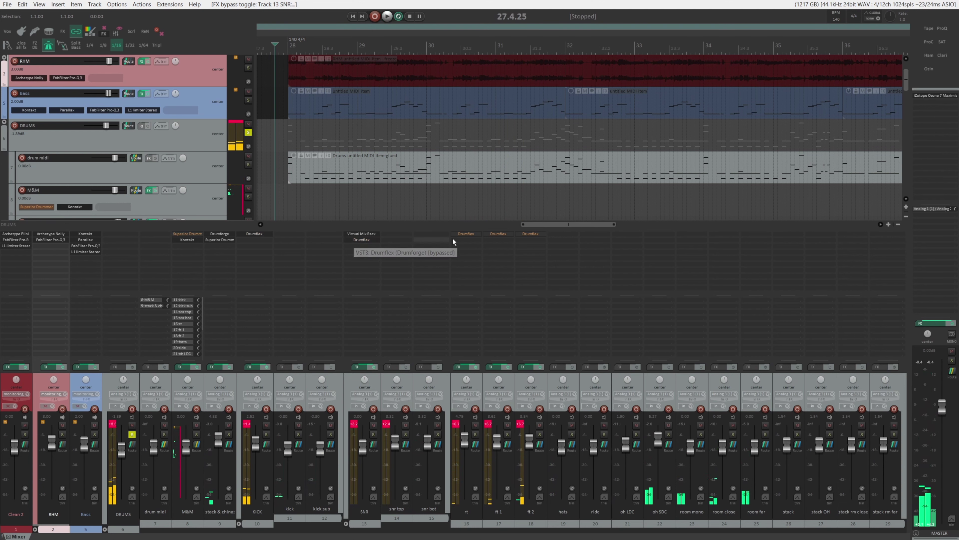
{"action": "left_click", "coordinate": [468, 235], "text": "shift"}
{"action": "left_click", "coordinate": [509, 234], "text": "shift"}
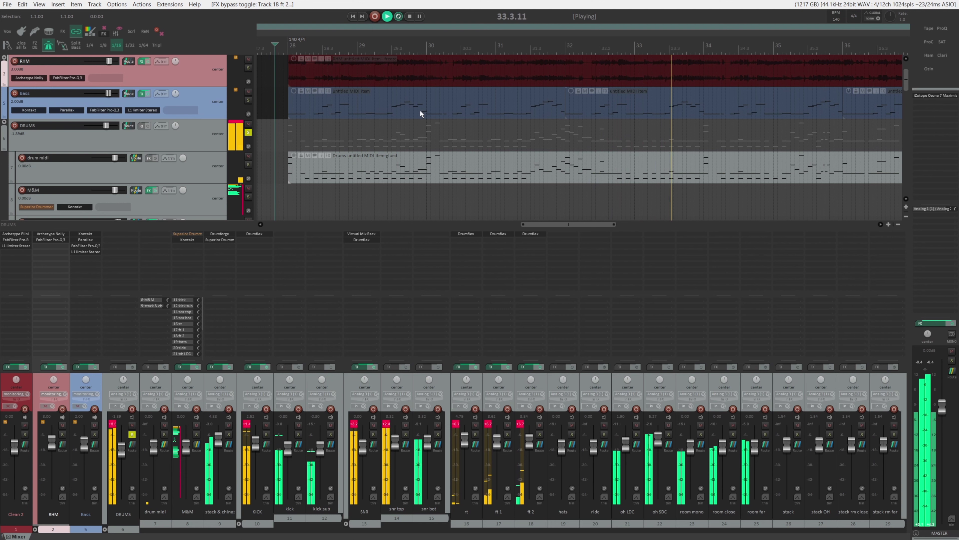
{"action": "key", "text": "space"}
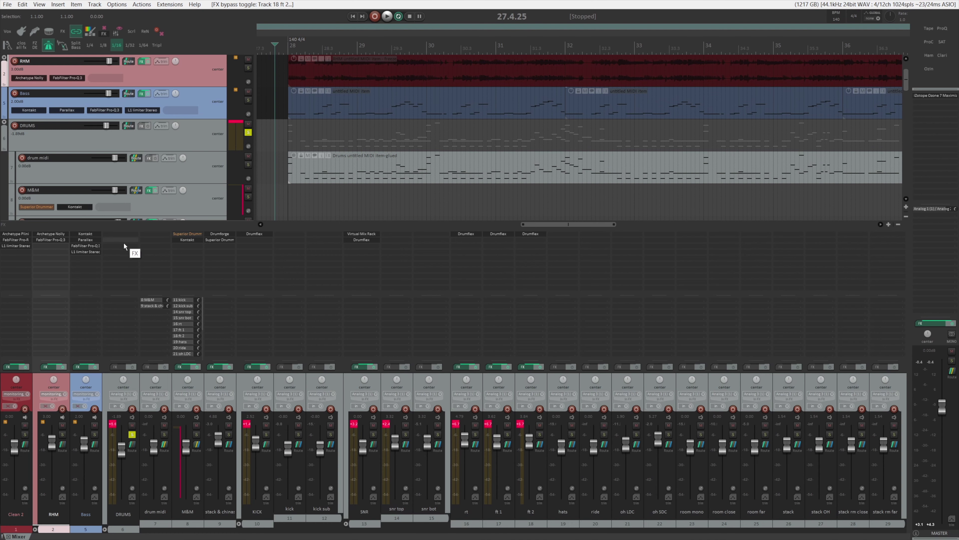
{"action": "left_click_drag", "start_coordinate": [123, 242], "coordinate": [148, 252]}
Insert VST3: Drumflex (Drumforge) on the DRUMS folder track, set to Bus mode
{"action": "double_click", "coordinate": [119, 238]}
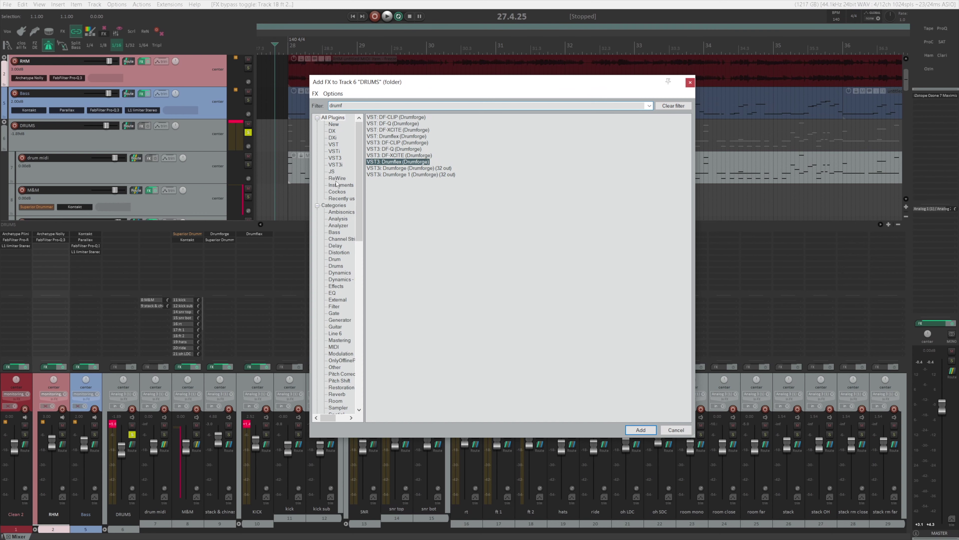
{"action": "double_click", "coordinate": [510, 161]}
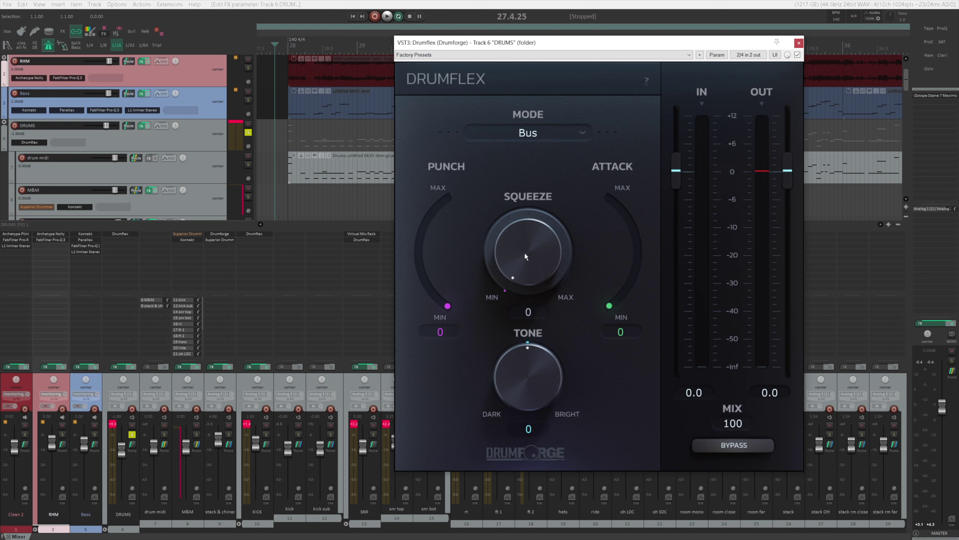
Play the drums while raising the DRUMS bus Drumflex squeeze to 33, then stop
{"action": "key", "text": "space"}
{"action": "left_click_drag", "start_coordinate": [533, 269], "coordinate": [541, 204]}
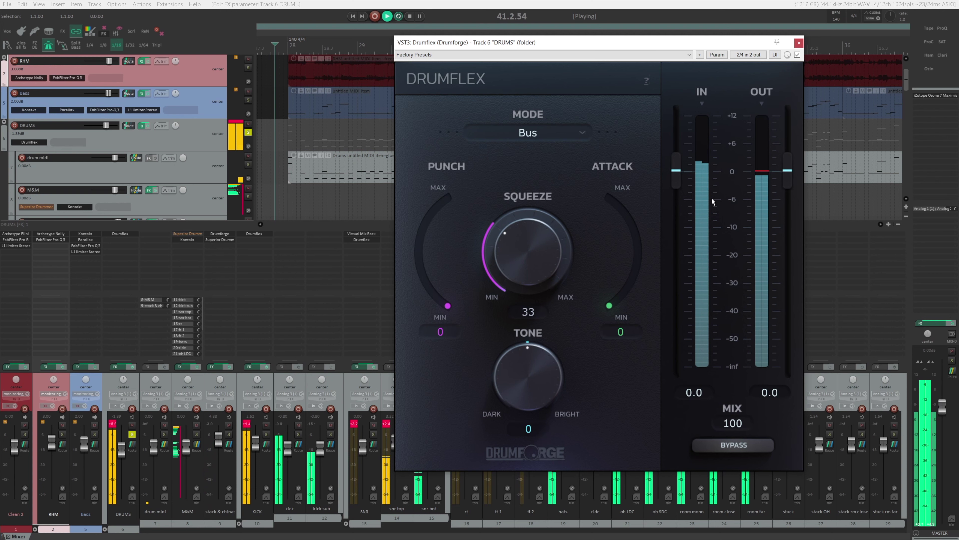
{"action": "key", "text": "space"}
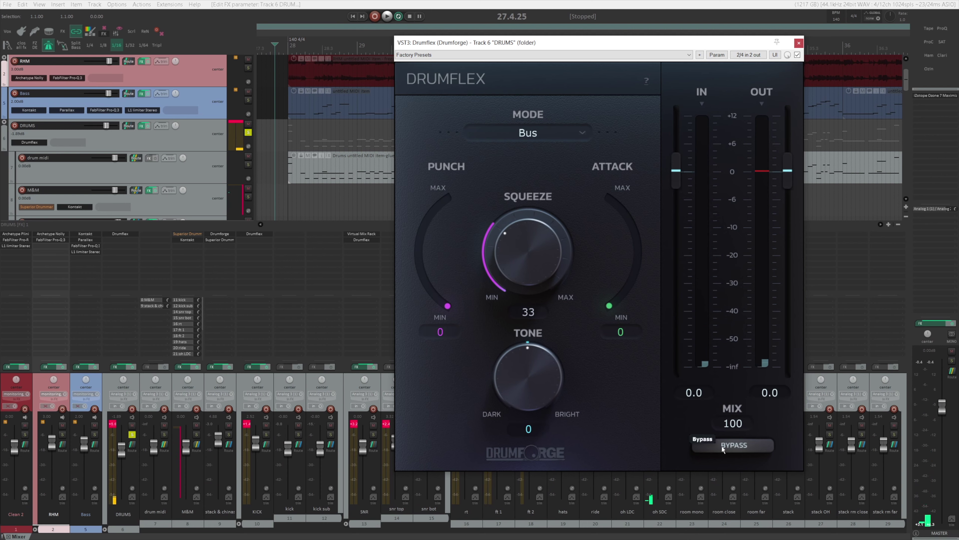
Compare the bus Drumflex against bypass twice during playback, then turn squeeze up further
{"action": "key", "text": "space"}
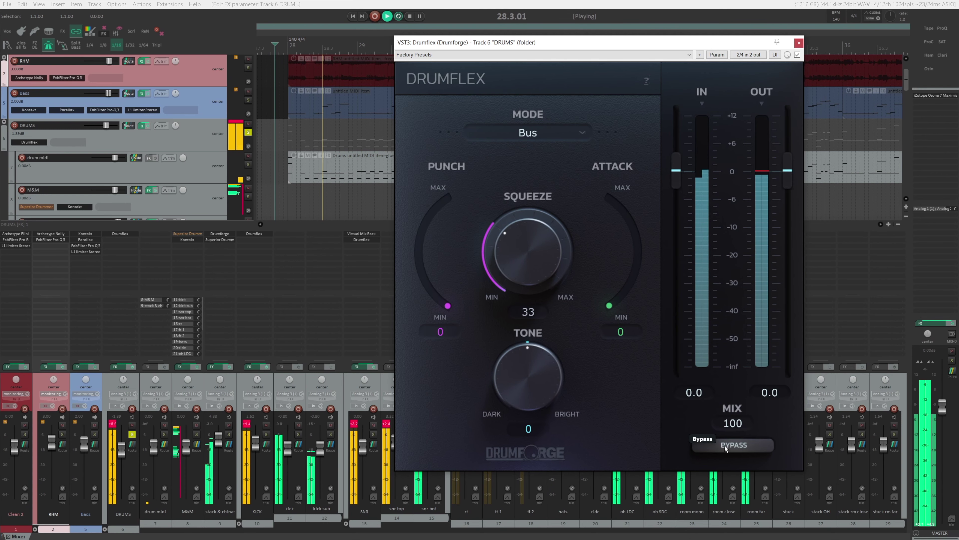
{"action": "left_click", "coordinate": [724, 448]}
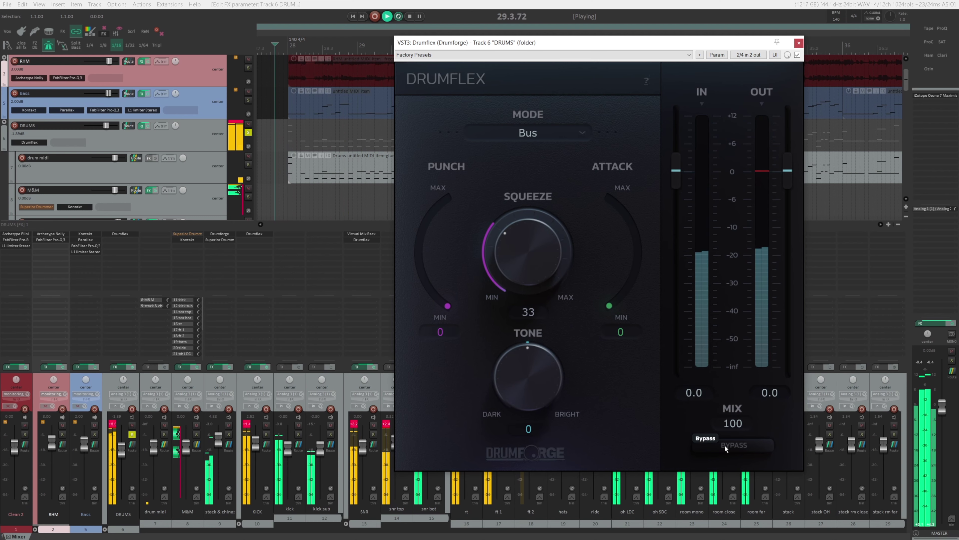
{"action": "left_click", "coordinate": [725, 446]}
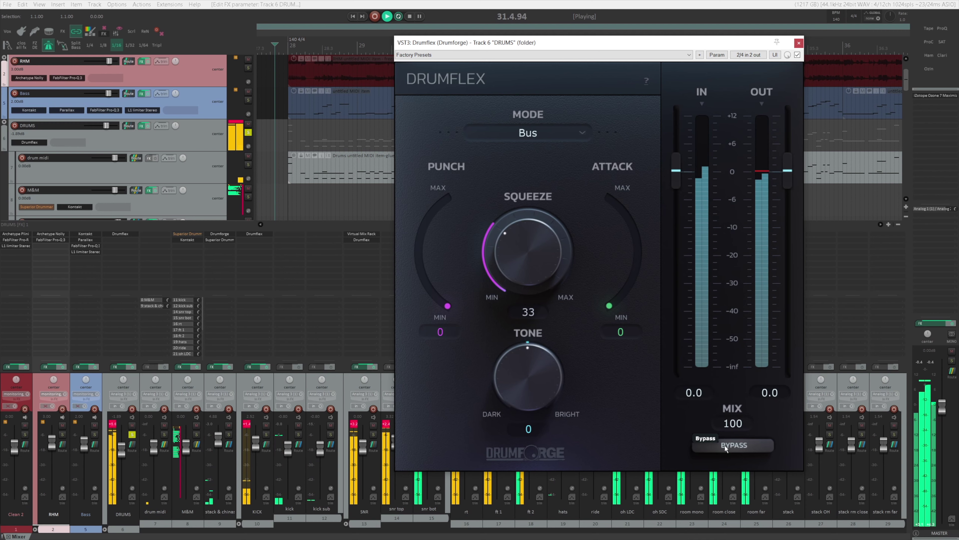
{"action": "left_click", "coordinate": [725, 445]}
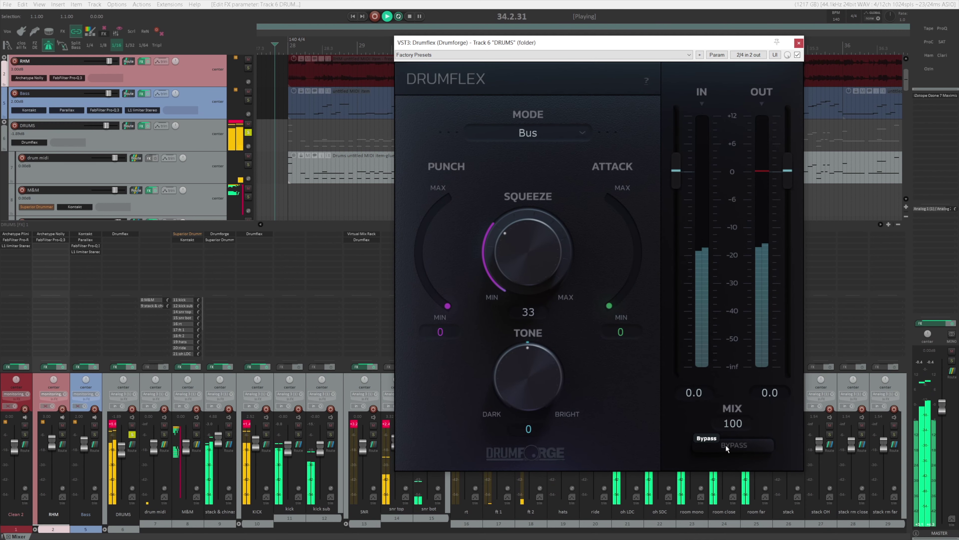
{"action": "left_click", "coordinate": [727, 447]}
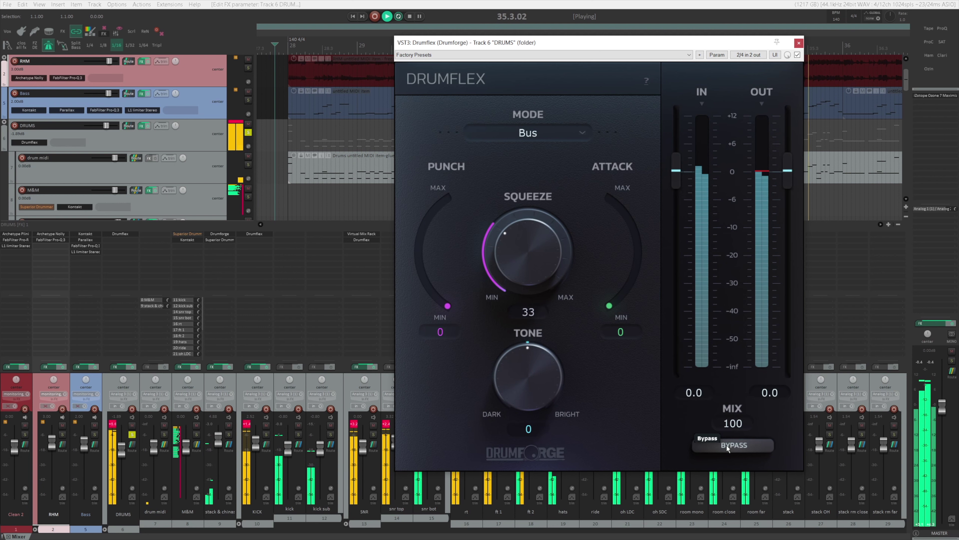
{"action": "key", "text": "space"}
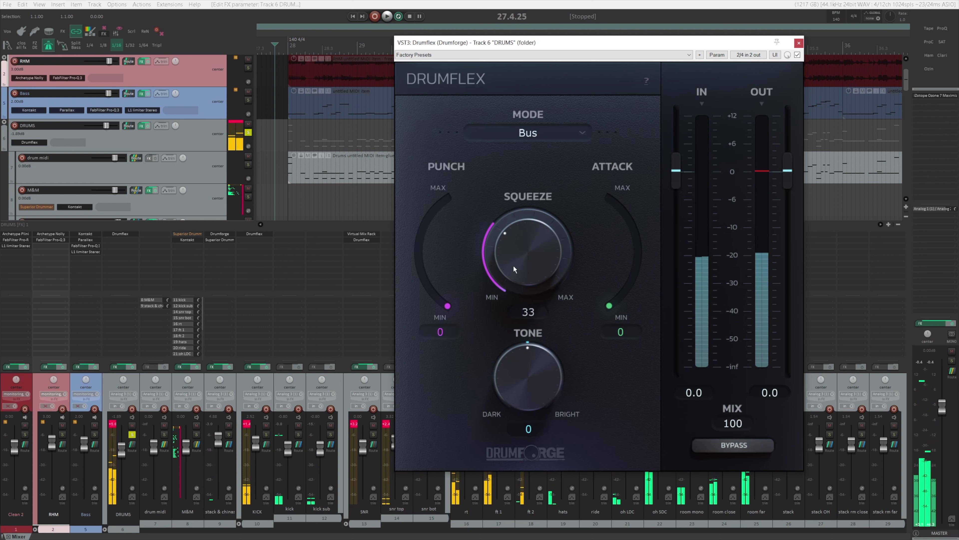
{"action": "left_click_drag", "start_coordinate": [514, 265], "coordinate": [538, 209]}
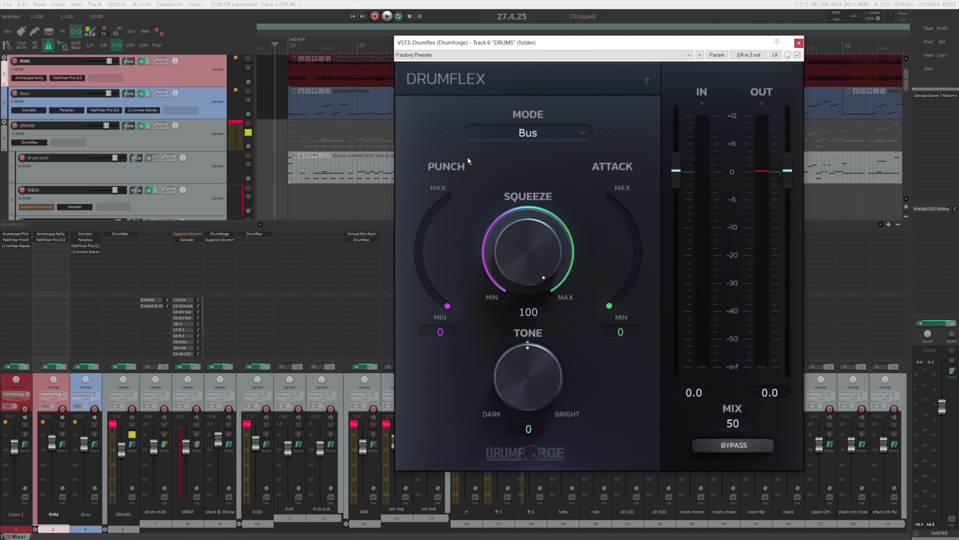
Play the drums and compare the bus Drumflex at squeeze 100, mix 50 against bypass
{"action": "key", "text": "space"}
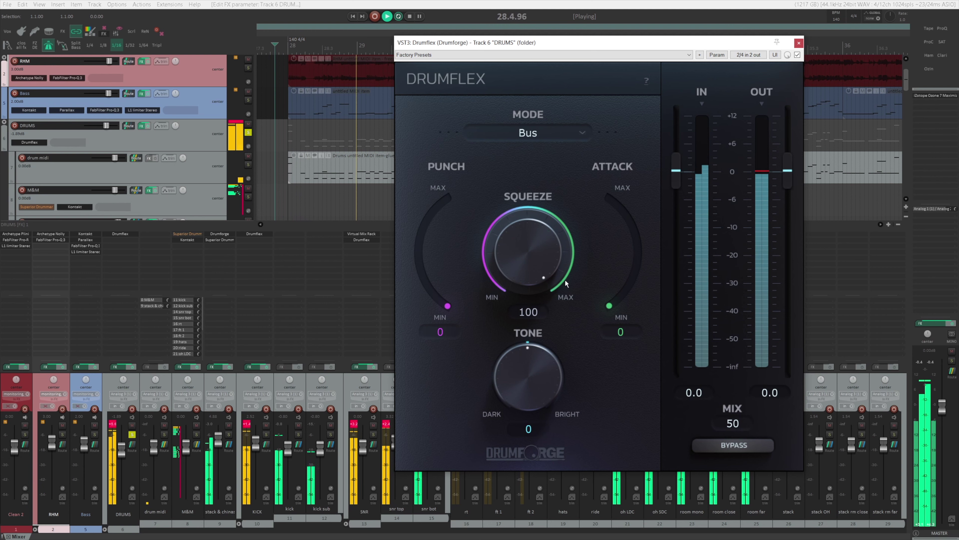
{"action": "left_click", "coordinate": [730, 446]}
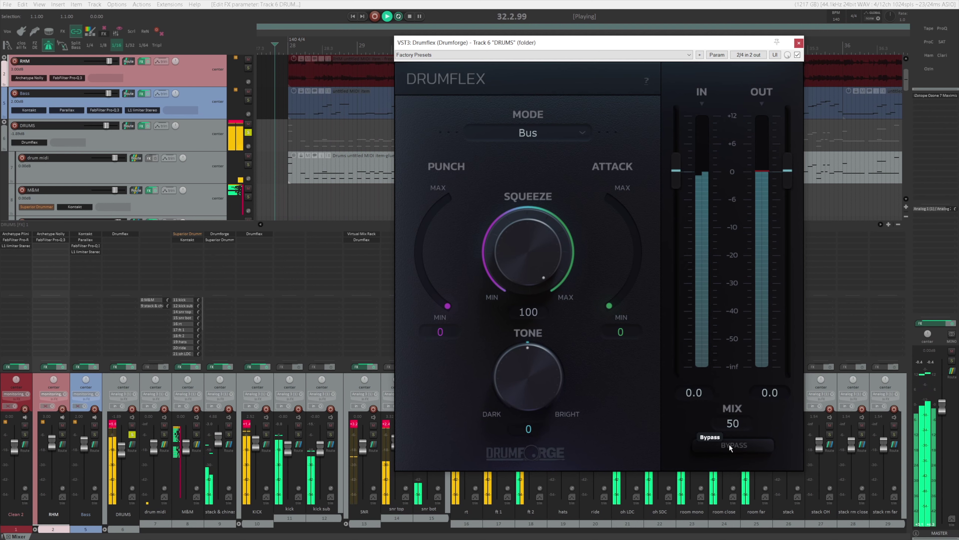
{"action": "left_click", "coordinate": [730, 446]}
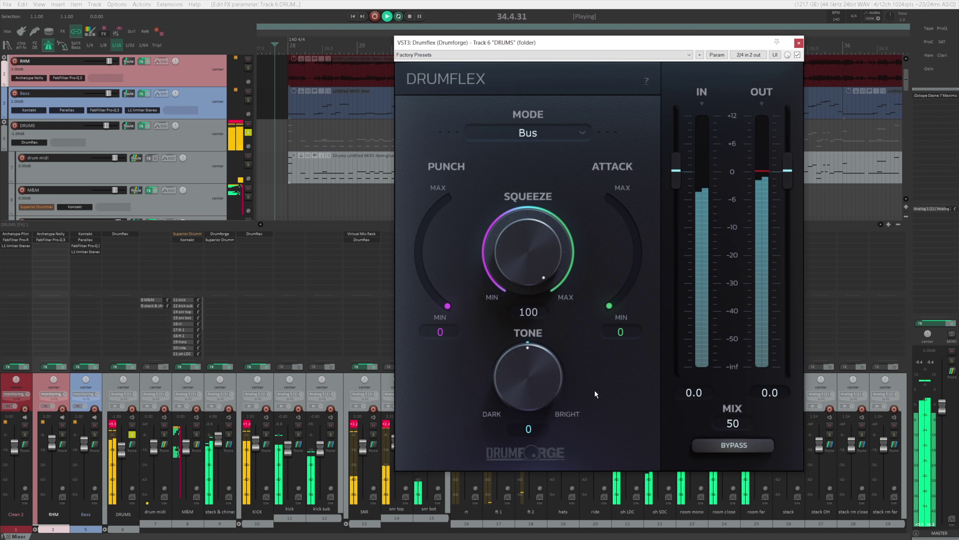
{"action": "key", "text": "space"}
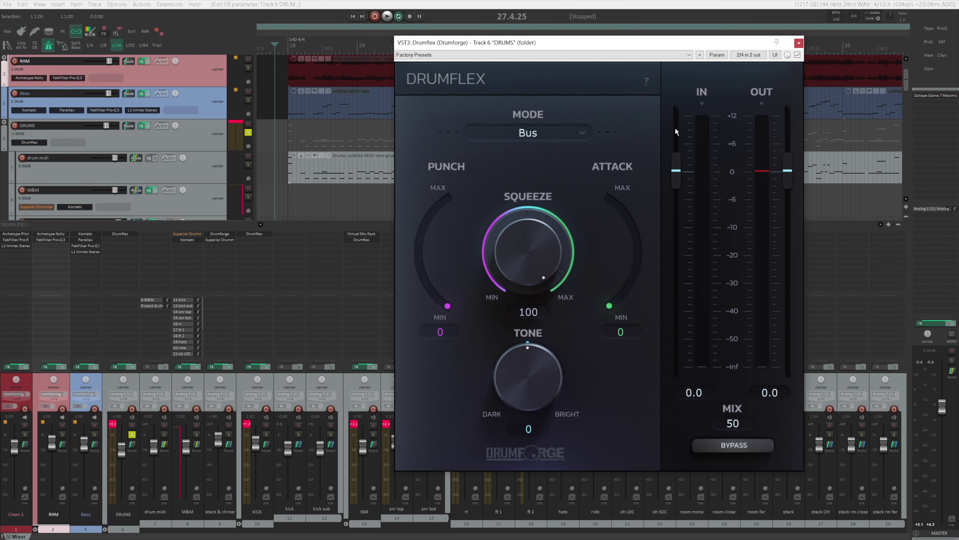
Move the Drumflex window aside and unsolo the DRUMS track
{"action": "left_click_drag", "start_coordinate": [629, 51], "coordinate": [683, 98]}
{"action": "scroll", "coordinate": [296, 153], "scroll_direction": "up", "scroll_amount": 1}
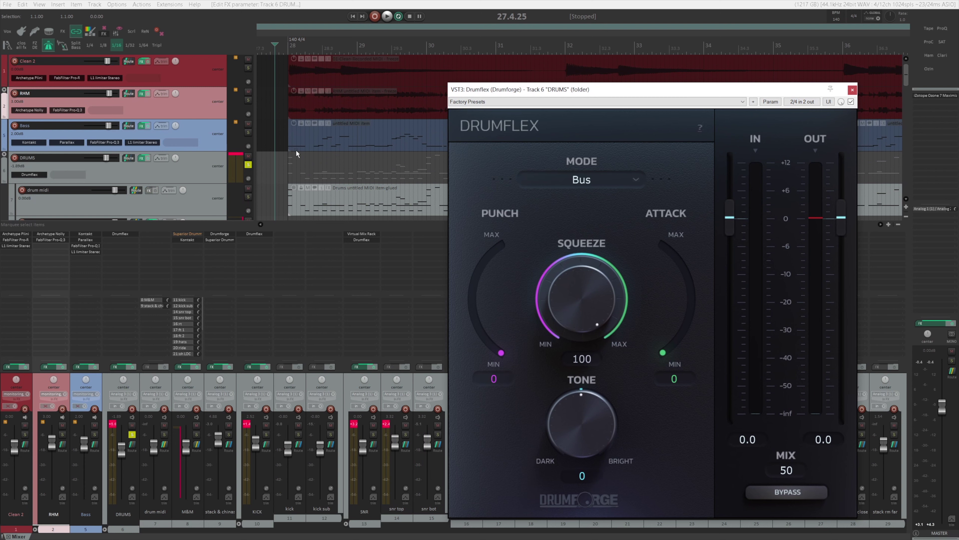
{"action": "left_click", "coordinate": [248, 165]}
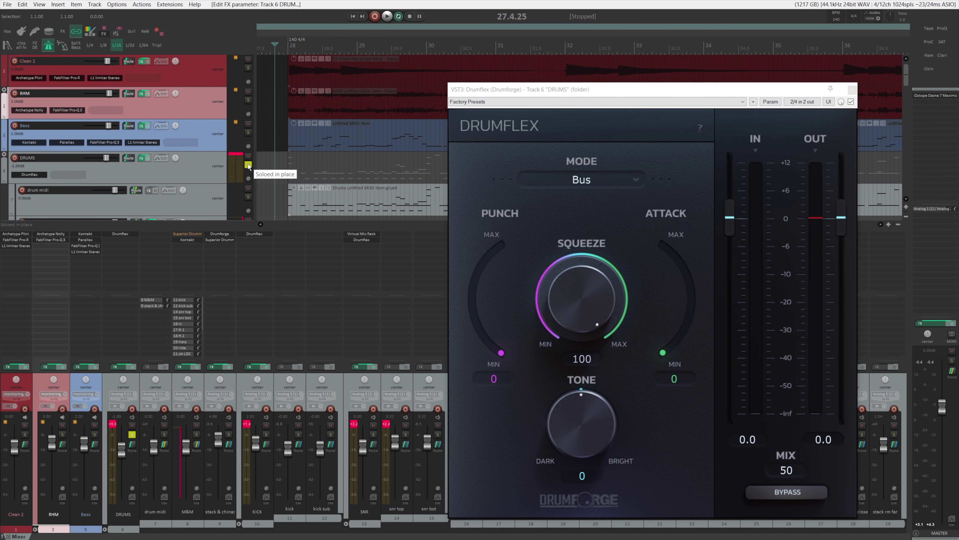
Play the full mix, compare the DRUMS bus Drumflex against bypass, then stop
{"action": "key", "text": "space"}
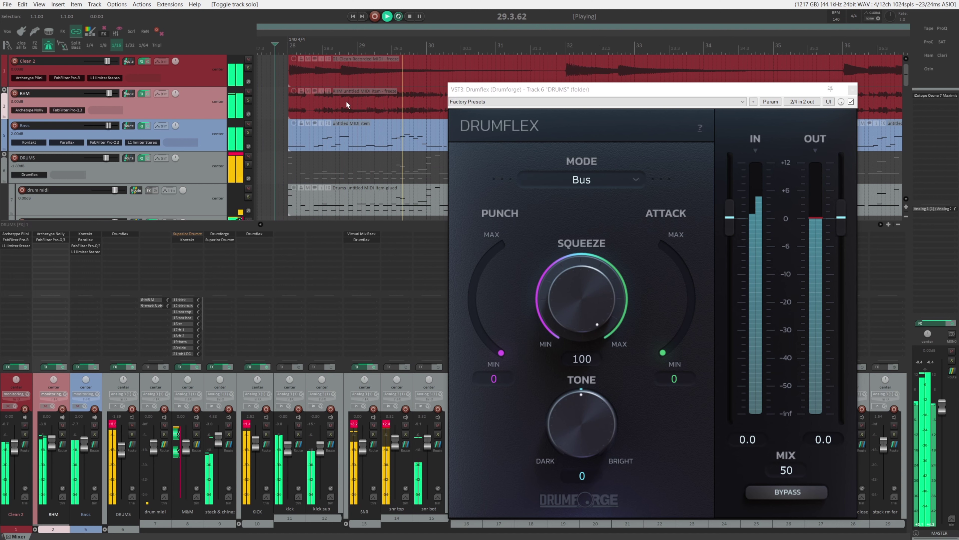
{"action": "left_click", "coordinate": [790, 493]}
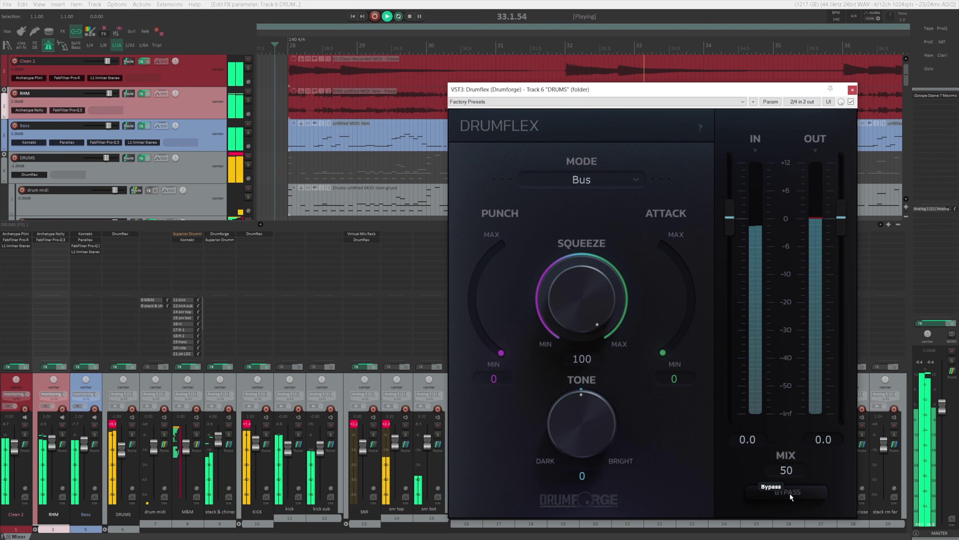
{"action": "left_click", "coordinate": [790, 492]}
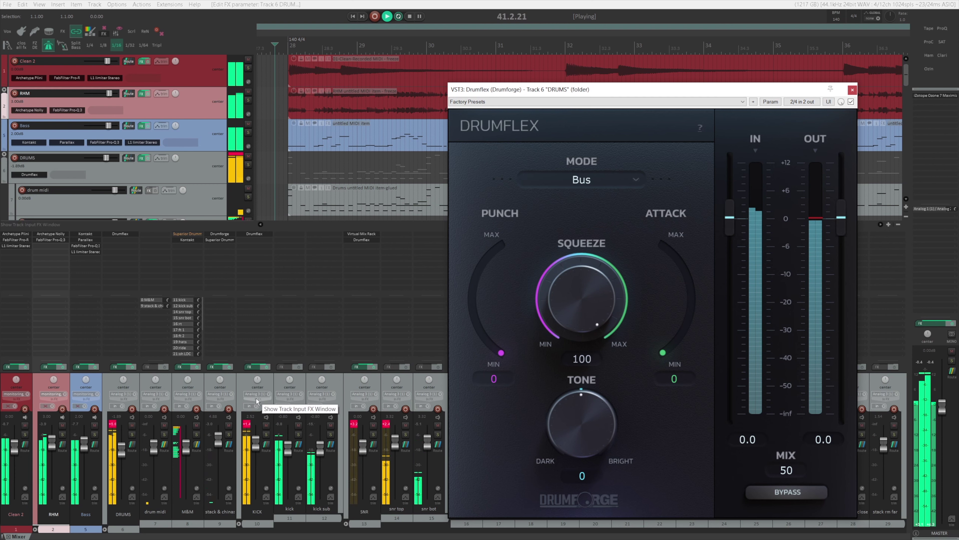
{"action": "key", "text": "space"}
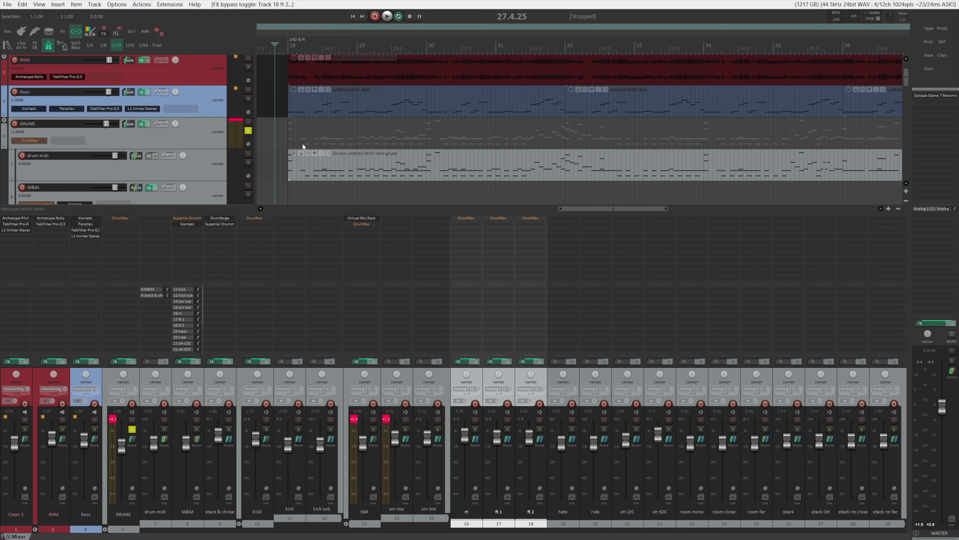
Play the full mix with Drumflex bypassed, then stop and re-enable all Drumflex instances
{"action": "key", "text": "space"}
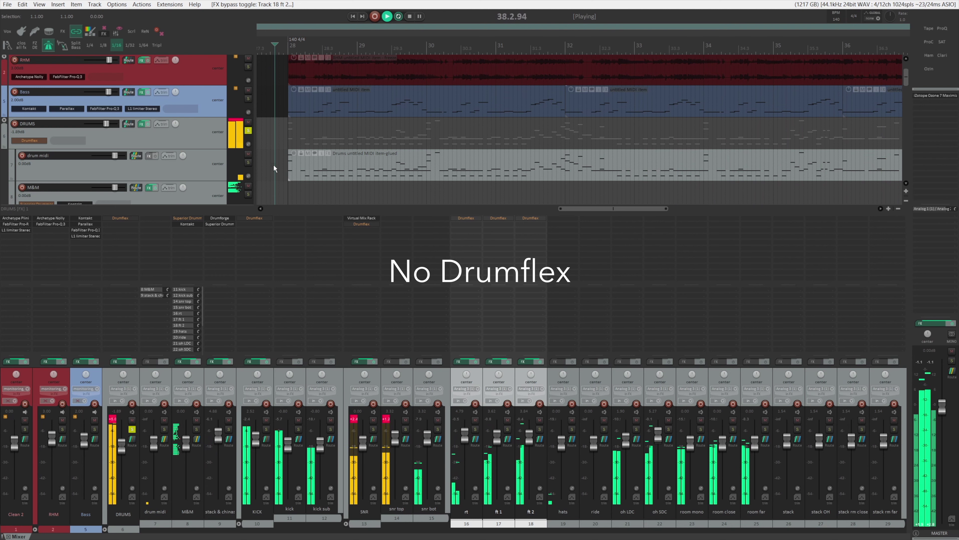
{"action": "key", "text": "space"}
{"action": "key", "text": "b"}
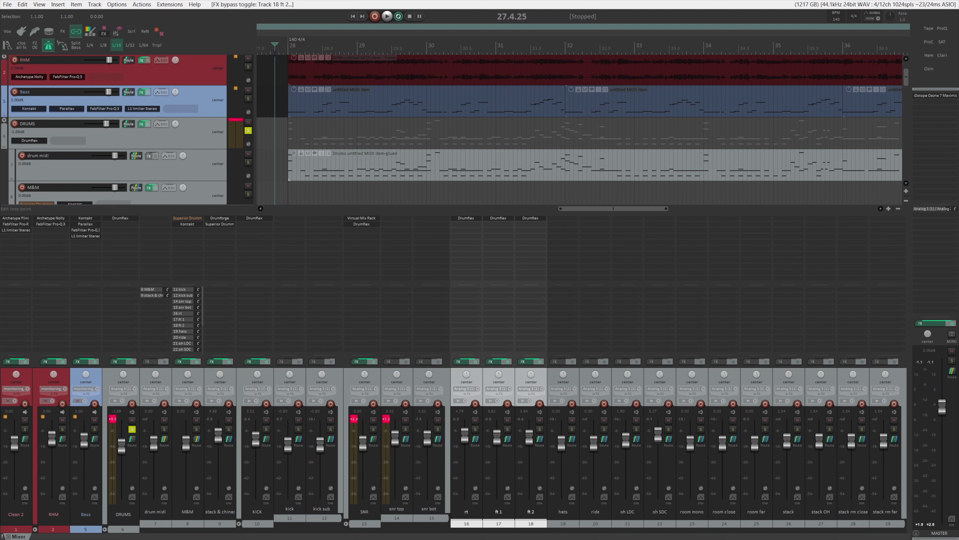
{"action": "key", "text": "space"}
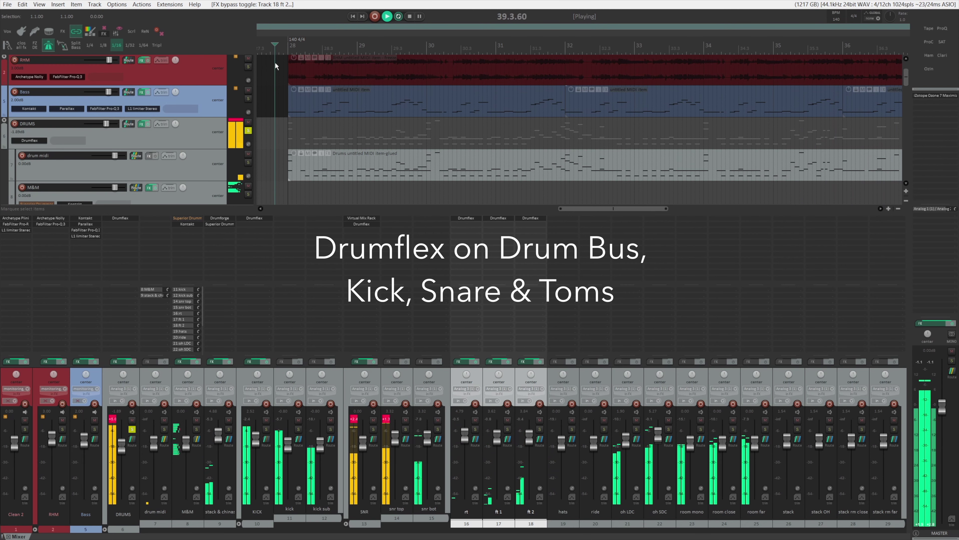
{"action": "key", "text": "space"}
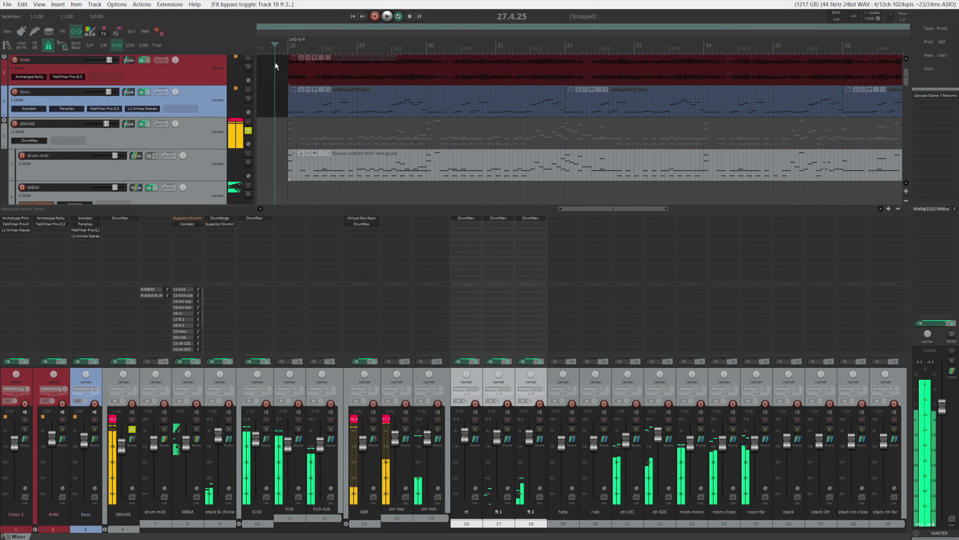
Show the DRUMS bus Drumflex window (Bus mode, squeeze 100, mix 50), moved to the right
{"action": "key", "text": "f"}
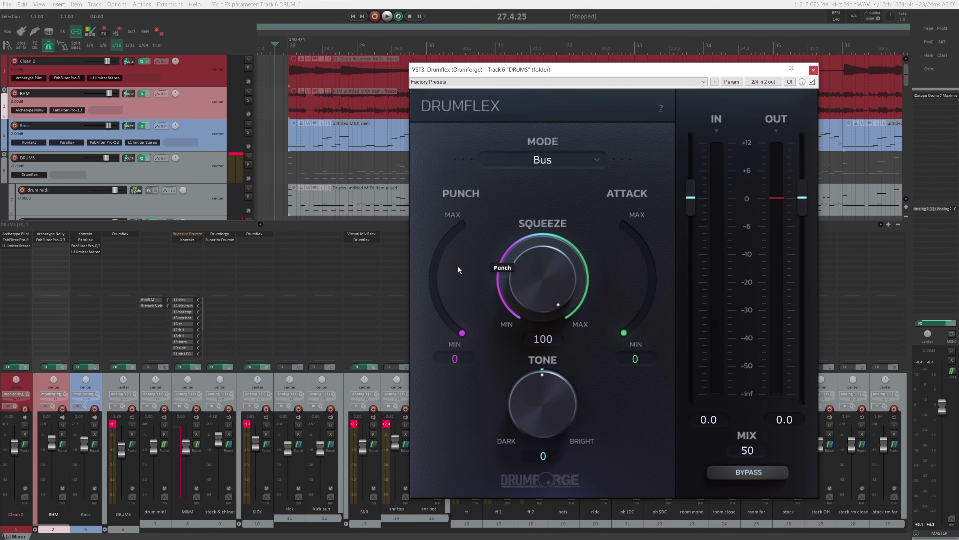
{"action": "left_click_drag", "start_coordinate": [472, 69], "coordinate": [607, 90]}
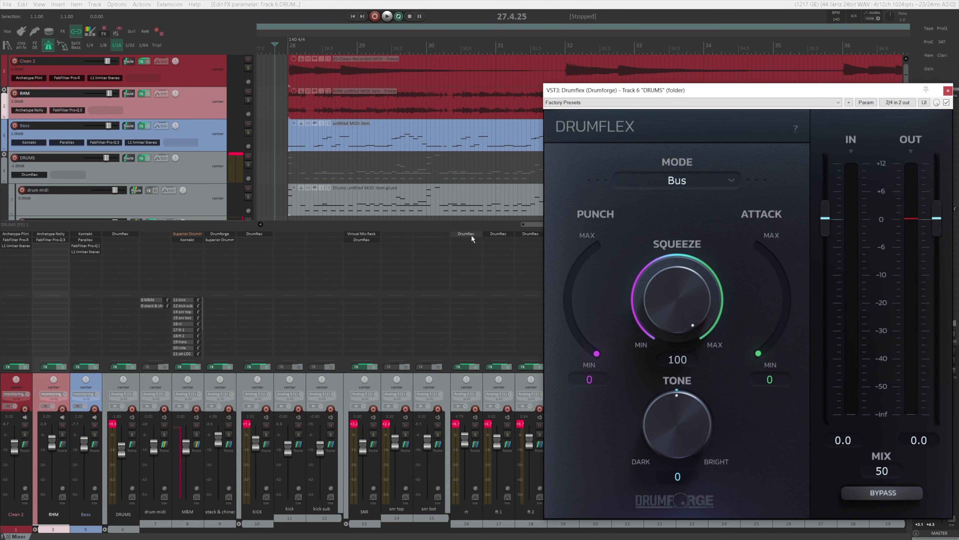